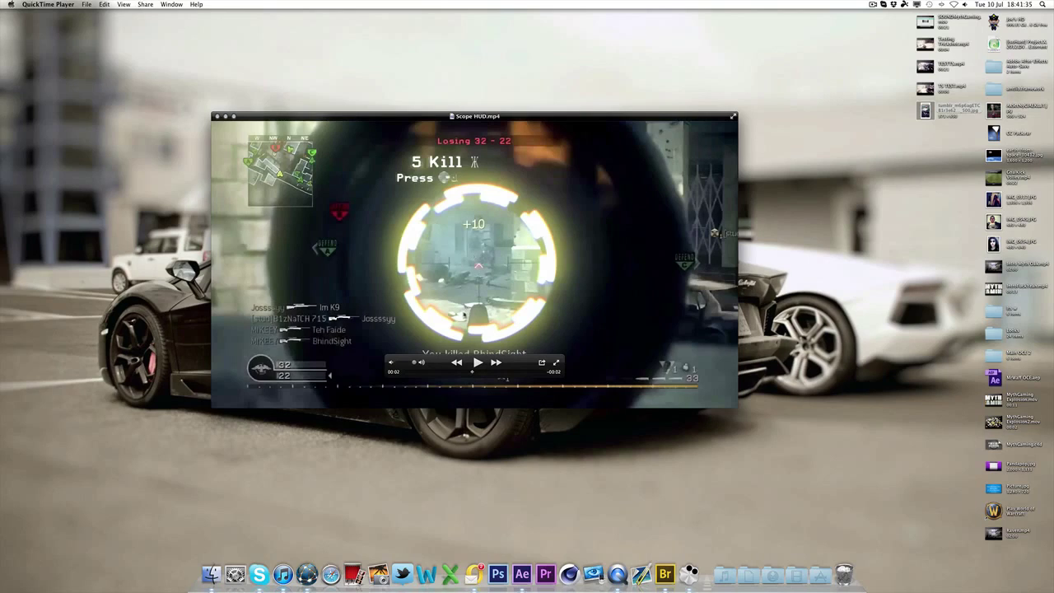
Scrub through the finished Scope HUD.mp4 clip to examine the glowing ring around the sniper scope.
mouse_move(471, 373)
left_mouse_down()
mouse_move(453, 373)
mouse_move(487, 372)
mouse_move(415, 374)
mouse_move(477, 375)
left_mouse_up()
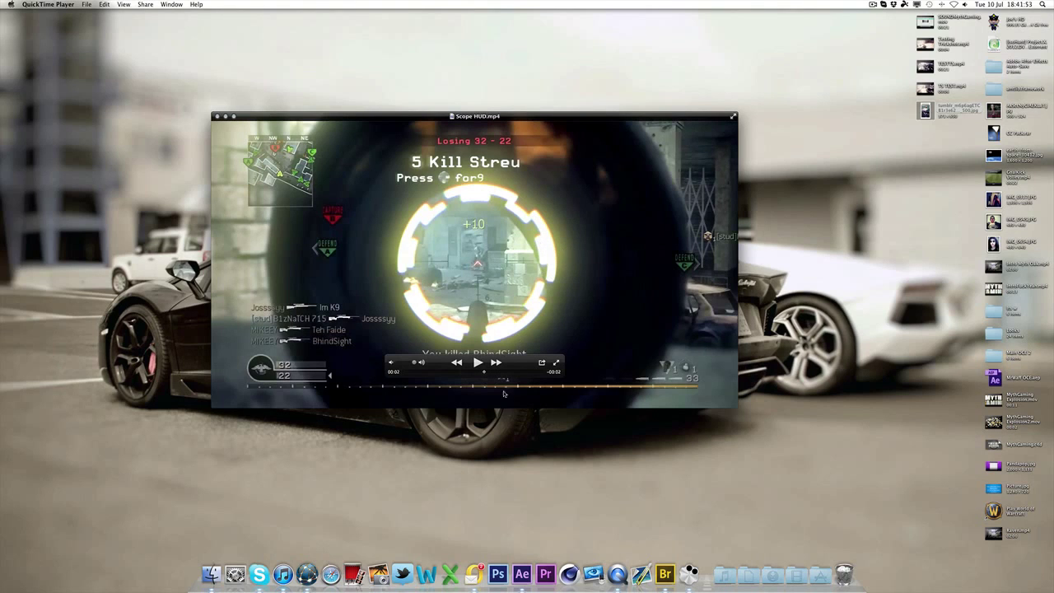
mouse_move(486, 373)
left_mouse_down()
mouse_move(506, 374)
mouse_move(463, 374)
mouse_move(496, 374)
left_mouse_up()
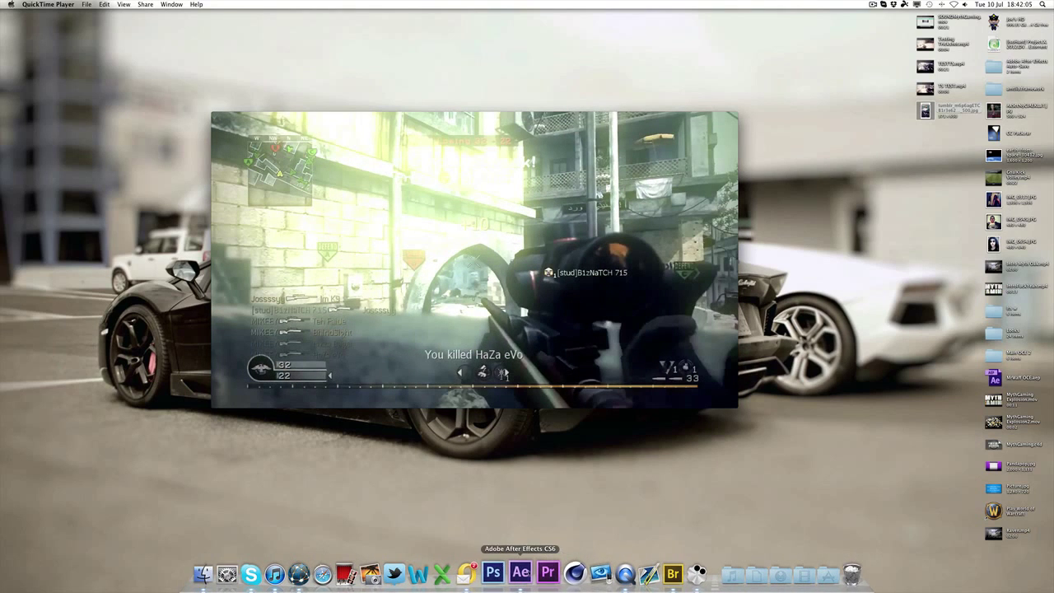
Switch to After Effects and create a composition named Main with a duration of 0;00;10;00.
left_click(521, 573)
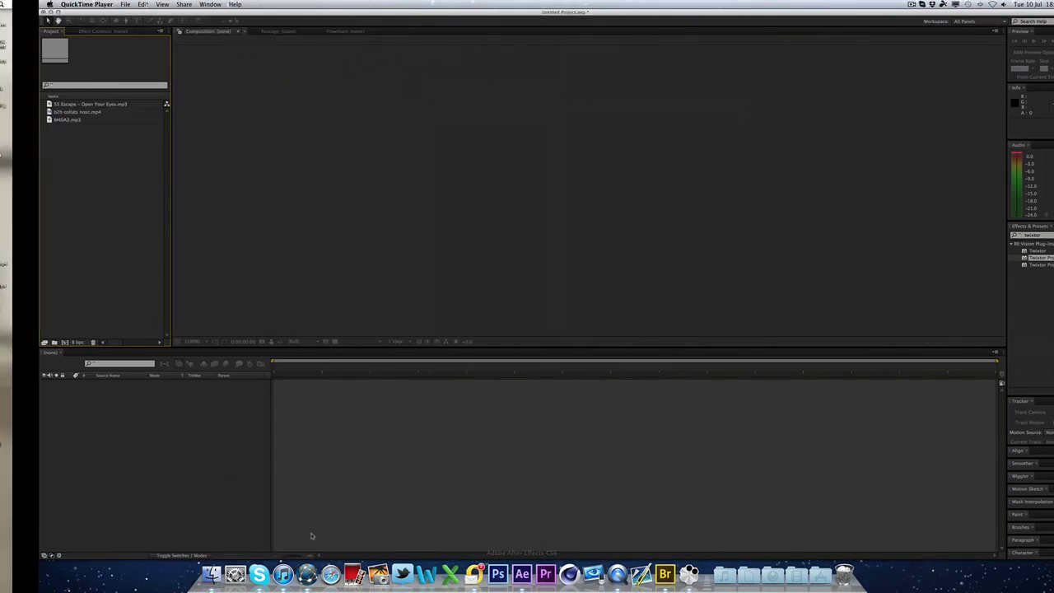
left_click(18, 112)
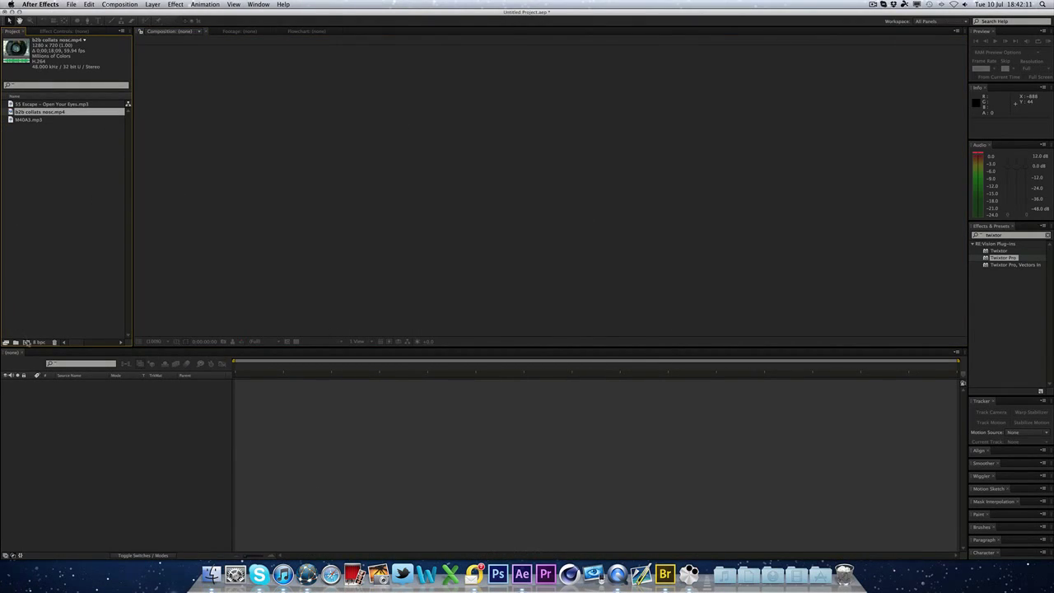
left_click(27, 342)
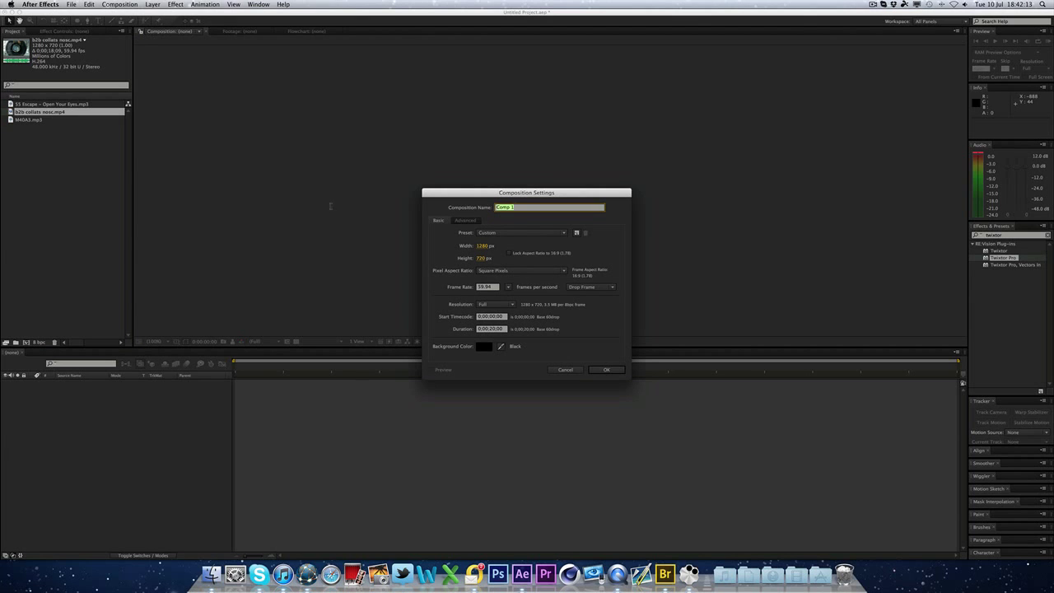
type("Main")
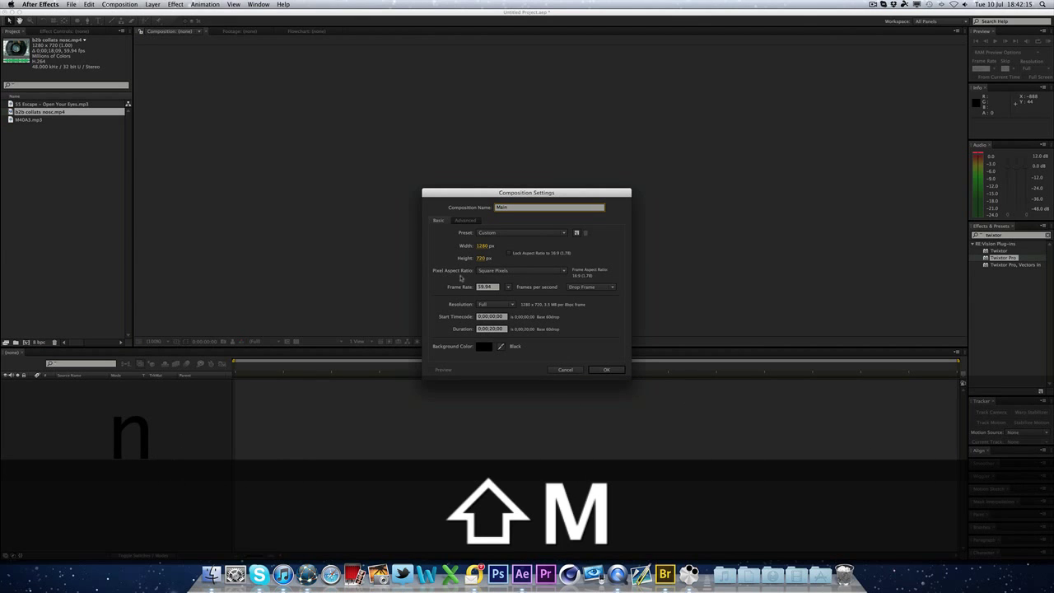
left_click(492, 330)
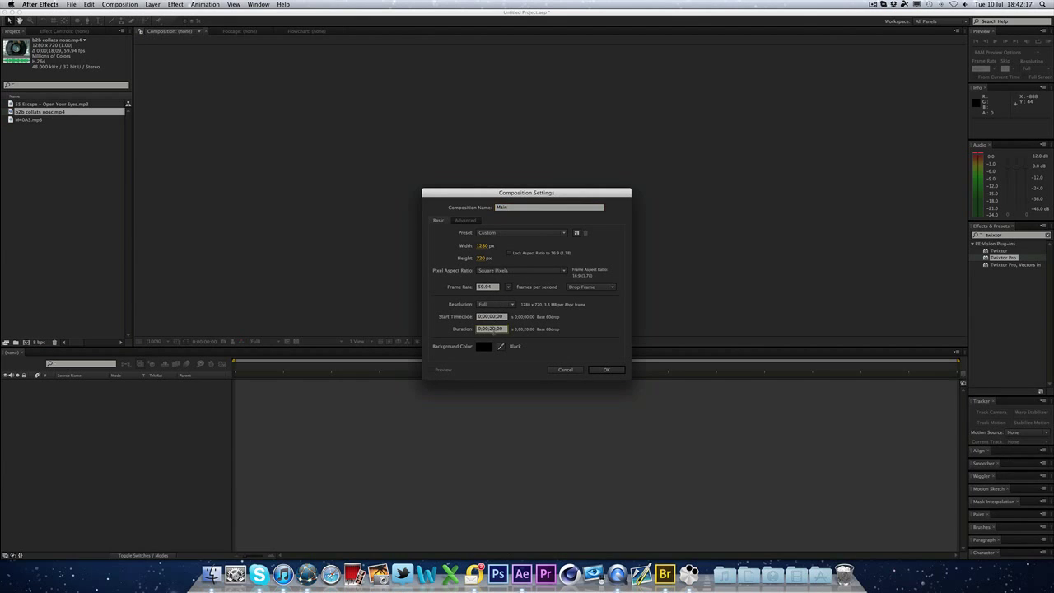
type("1000")
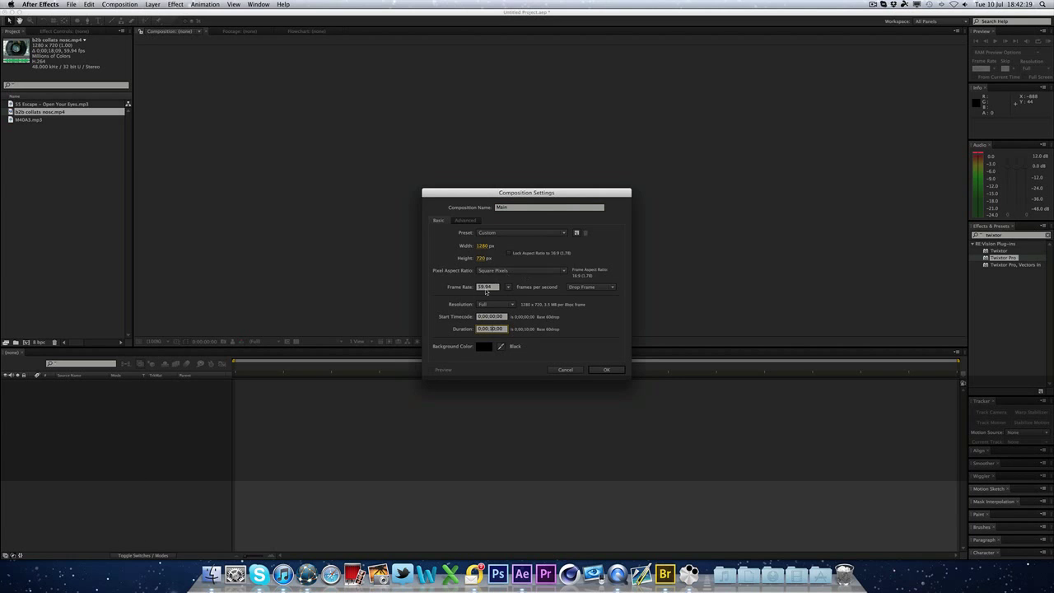
left_click(607, 370)
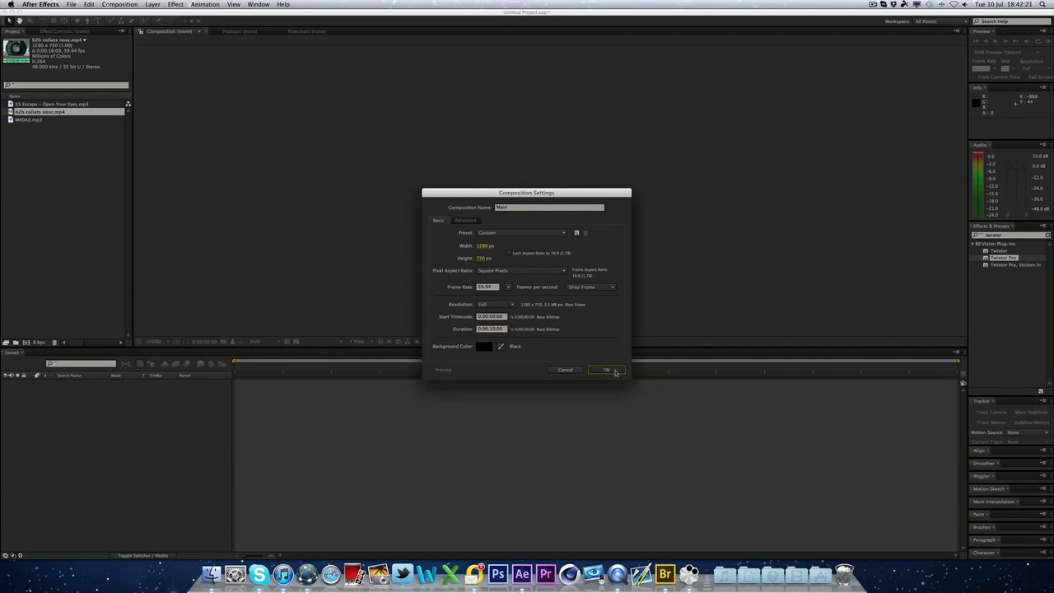
Add b2b collats nosc.mp4 to the Main timeline and slide its layer earlier so it starts at about -0;00;08;27.
left_click(49, 112)
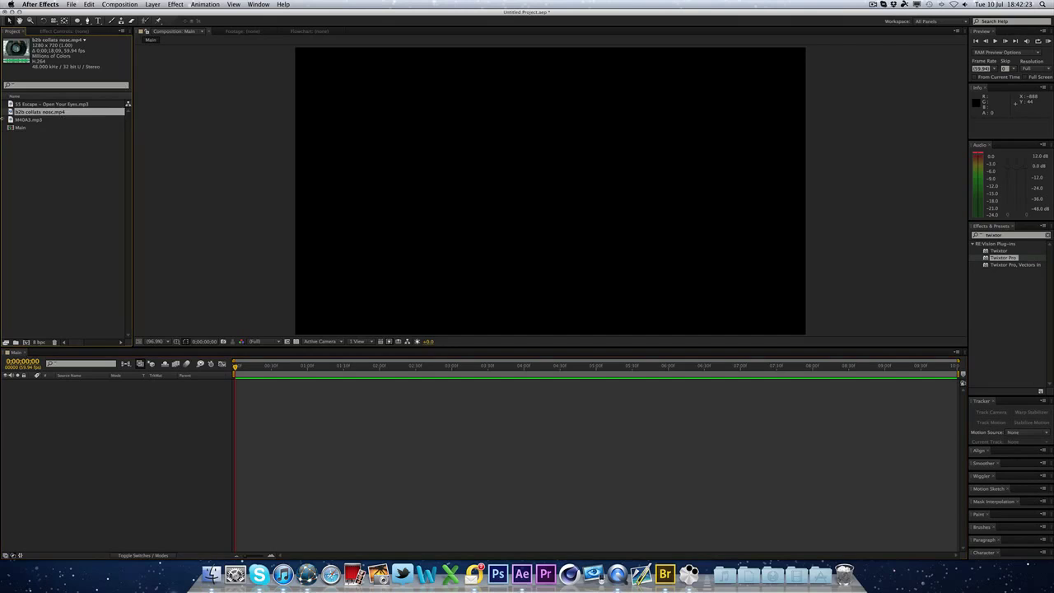
left_click_drag(75, 115, 208, 431)
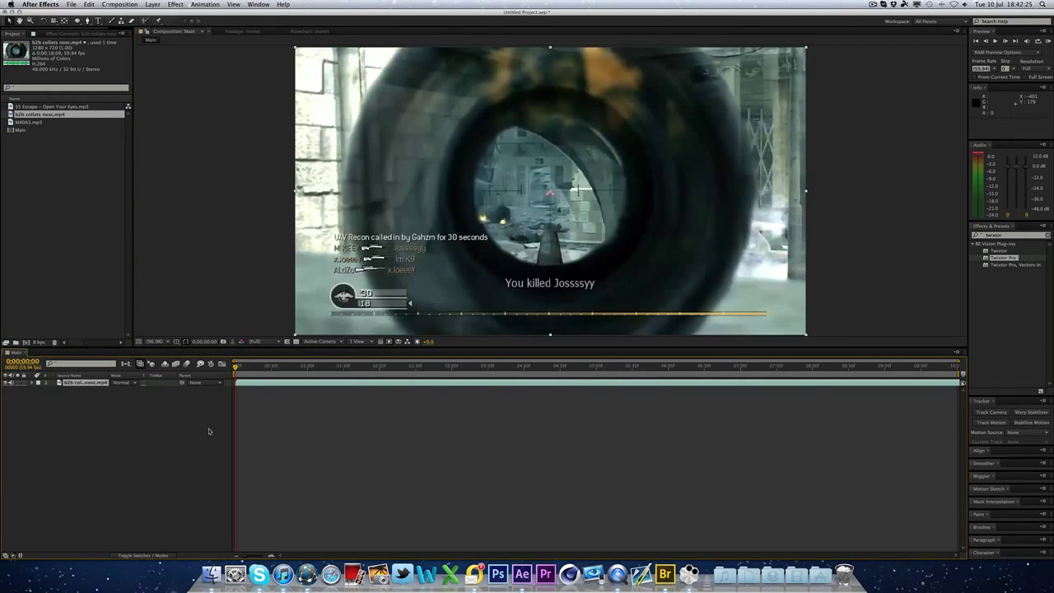
left_click_drag(279, 369, 891, 375)
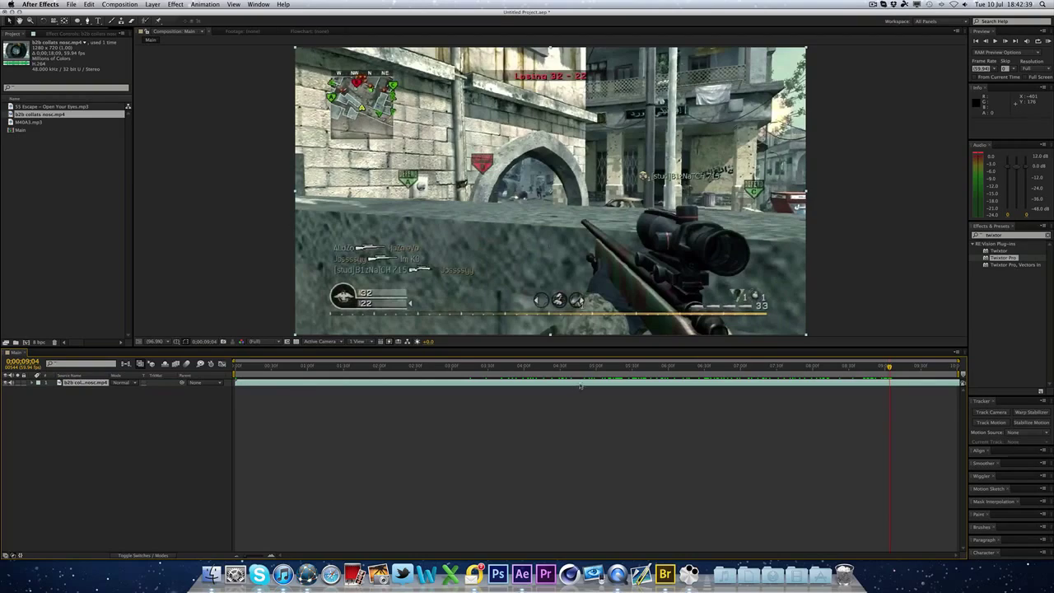
left_click_drag(343, 367, 248, 368)
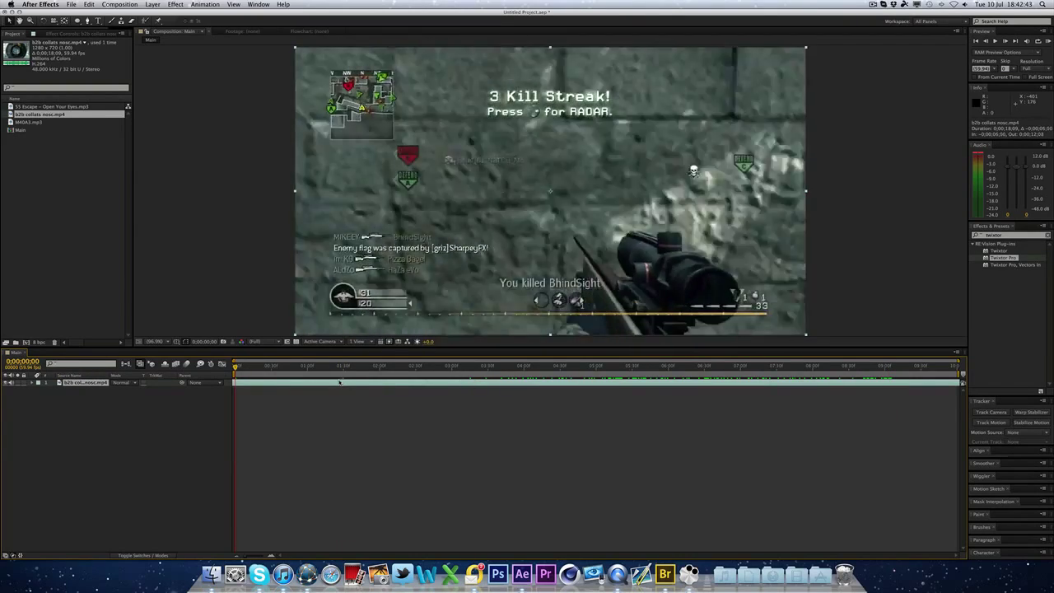
left_click_drag(552, 384, 419, 385)
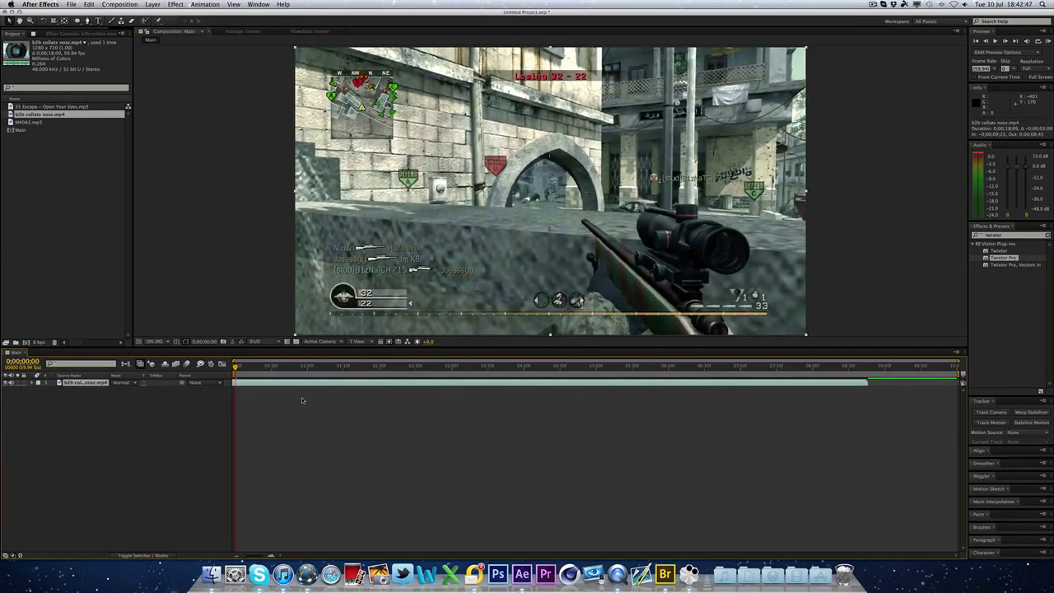
left_click_drag(232, 373, 316, 386)
key("space")
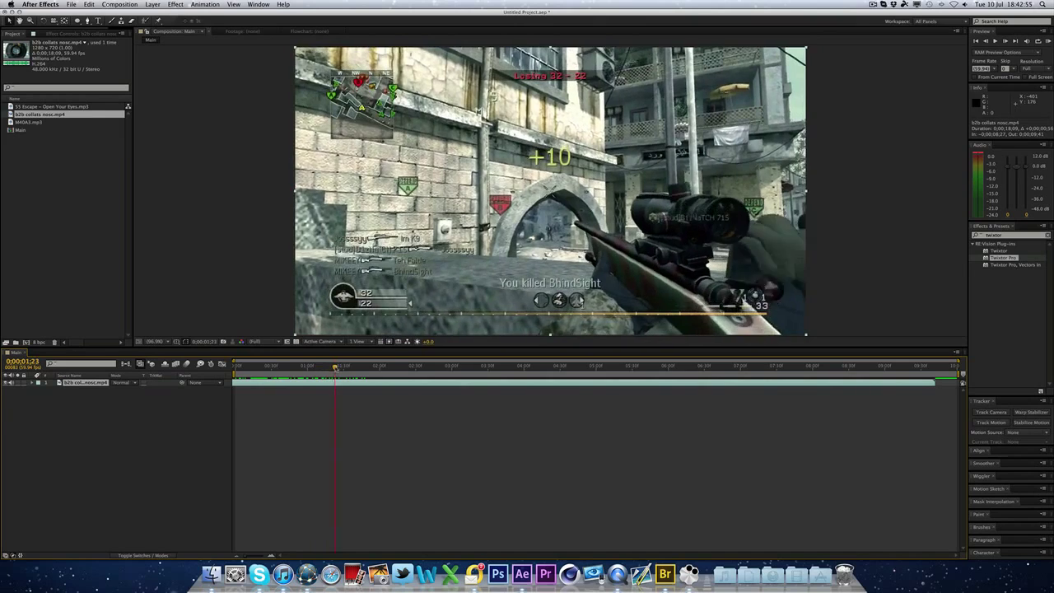
Mark the scoped-in section with numbered composition markers, 1 at 0;00;02;04 and 2 at 0;00;02;44, and return to marker 1.
left_click_drag(419, 370, 384, 373)
key("shift")
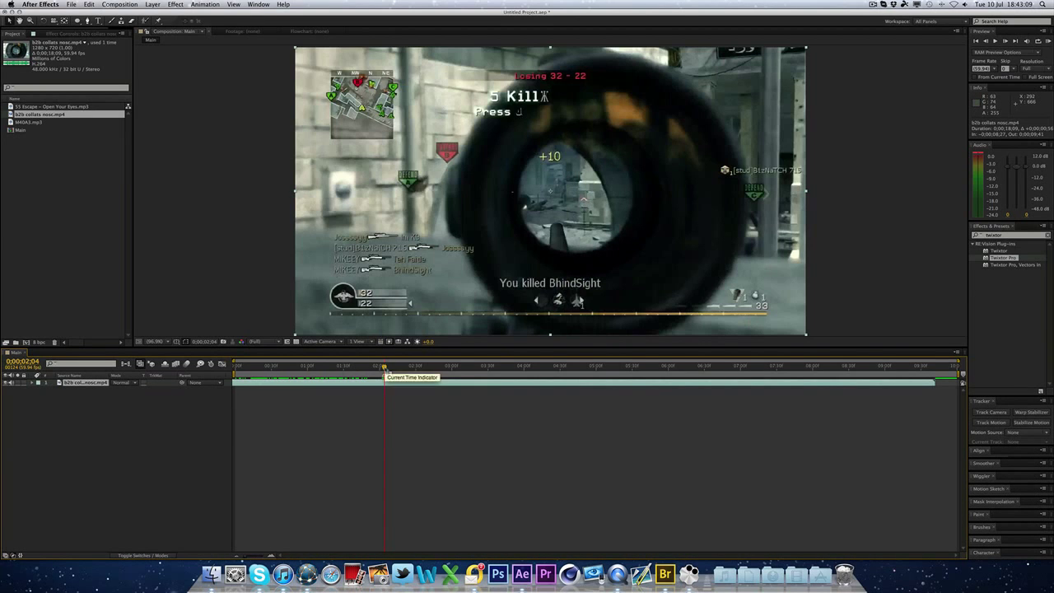
left_click_drag(385, 370, 383, 370)
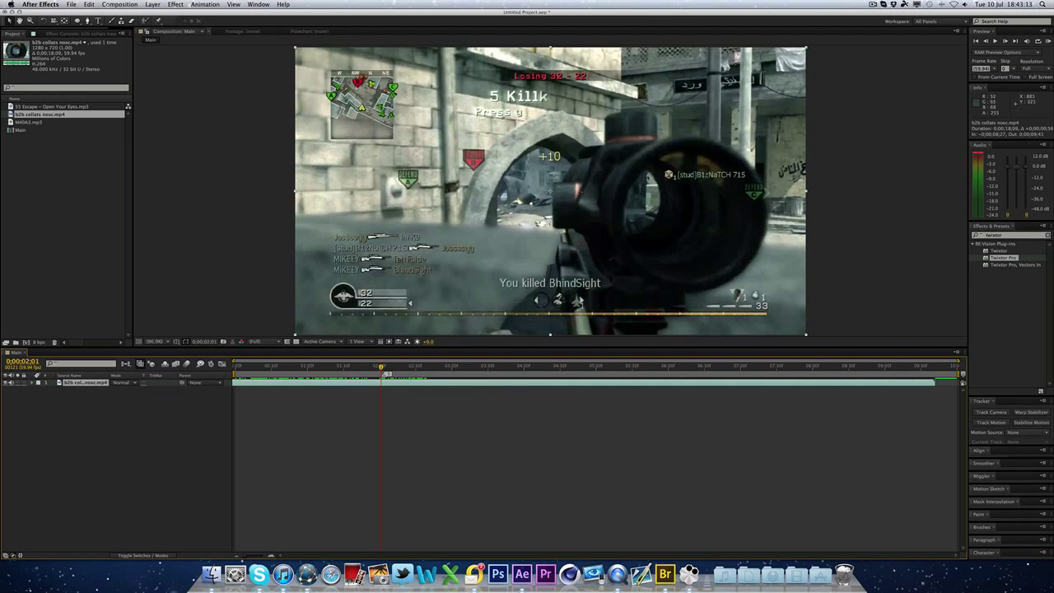
left_click_drag(382, 369, 433, 372)
key("shift+2")
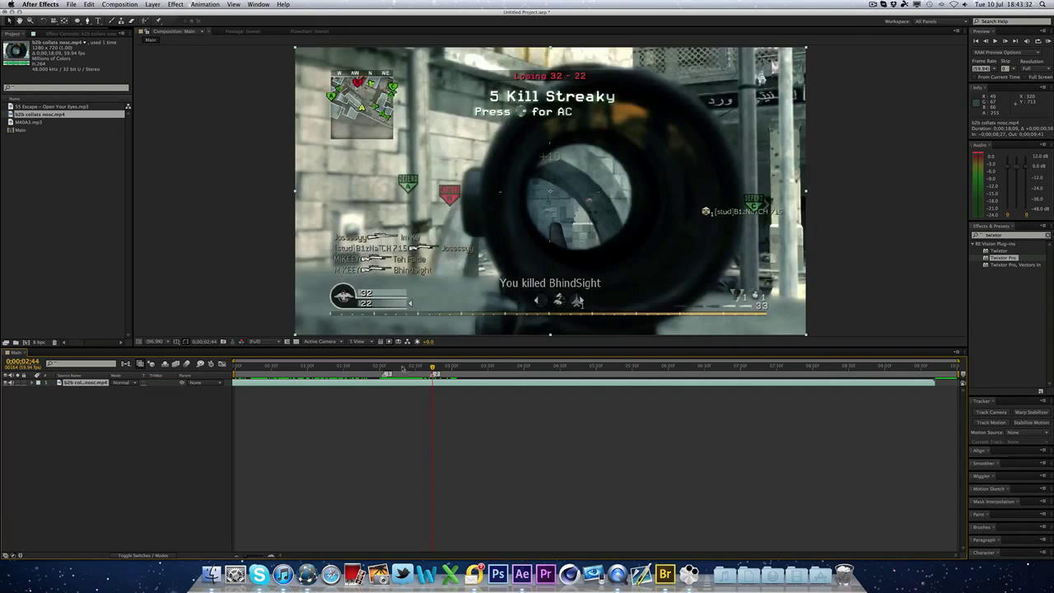
left_click_drag(400, 367, 411, 366)
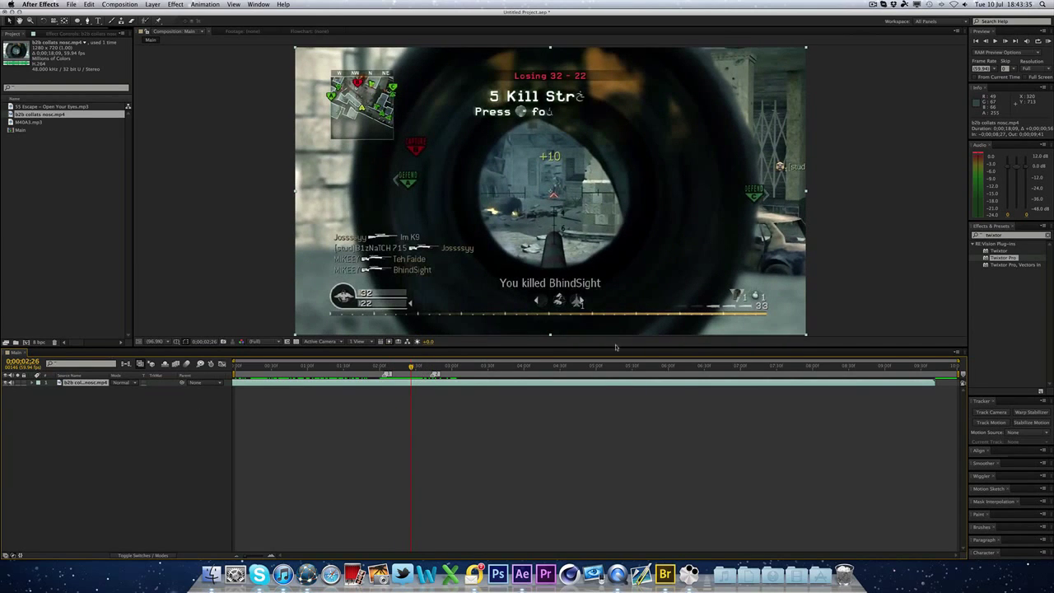
key("j")
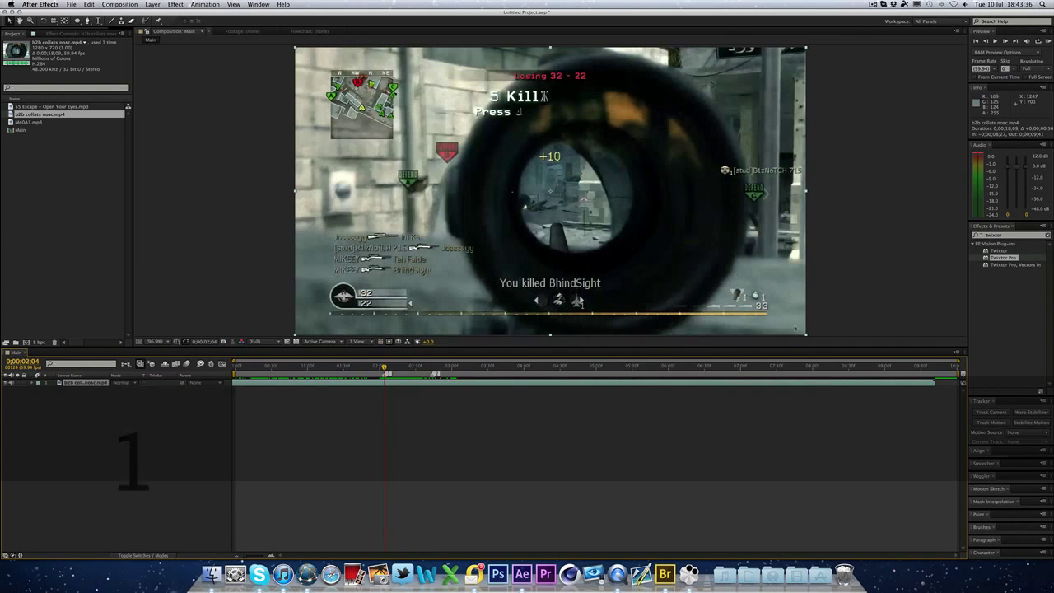
Start a new composition and set its width and height to 500 px each.
left_click(186, 268)
left_click(76, 256)
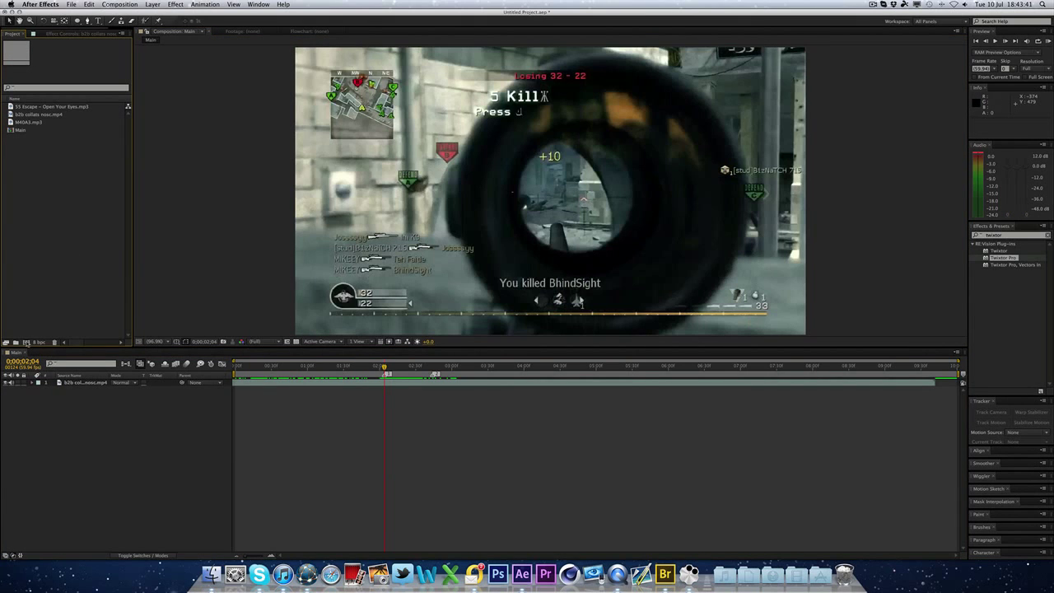
left_click(27, 343)
left_click(488, 245)
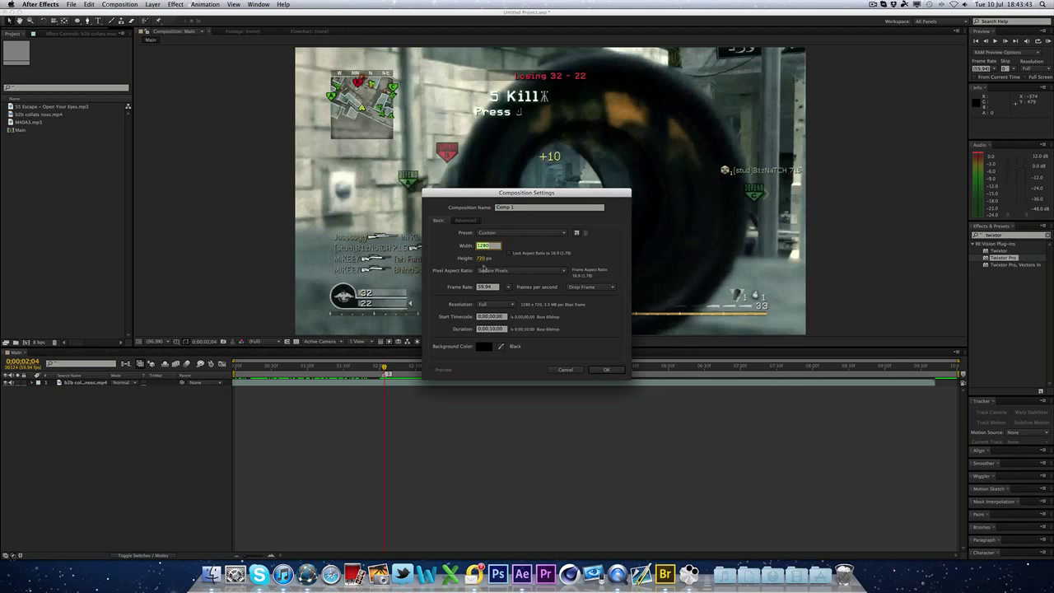
type("500")
key("Tab")
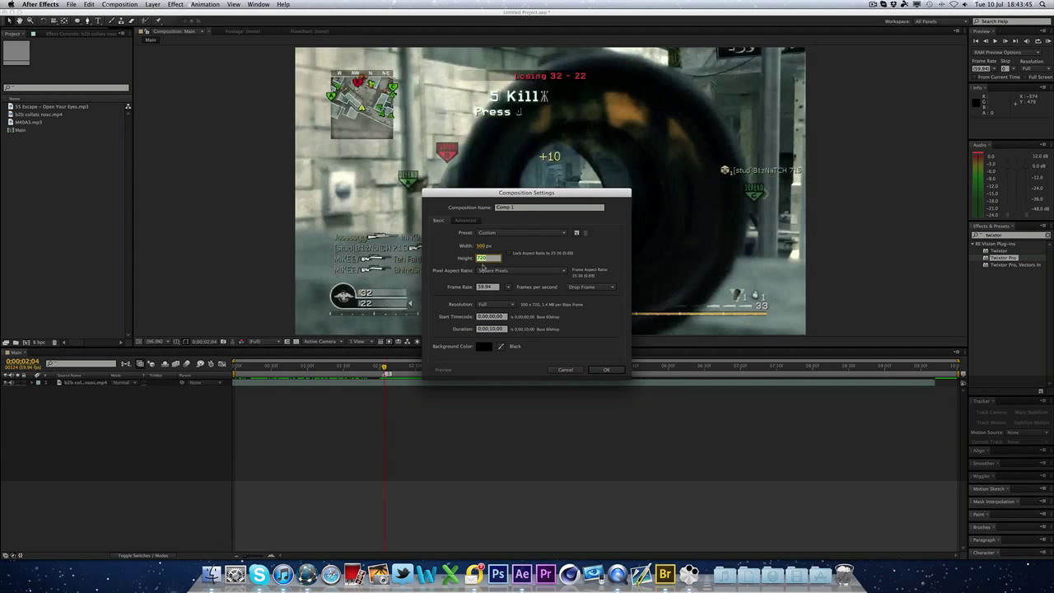
type("500")
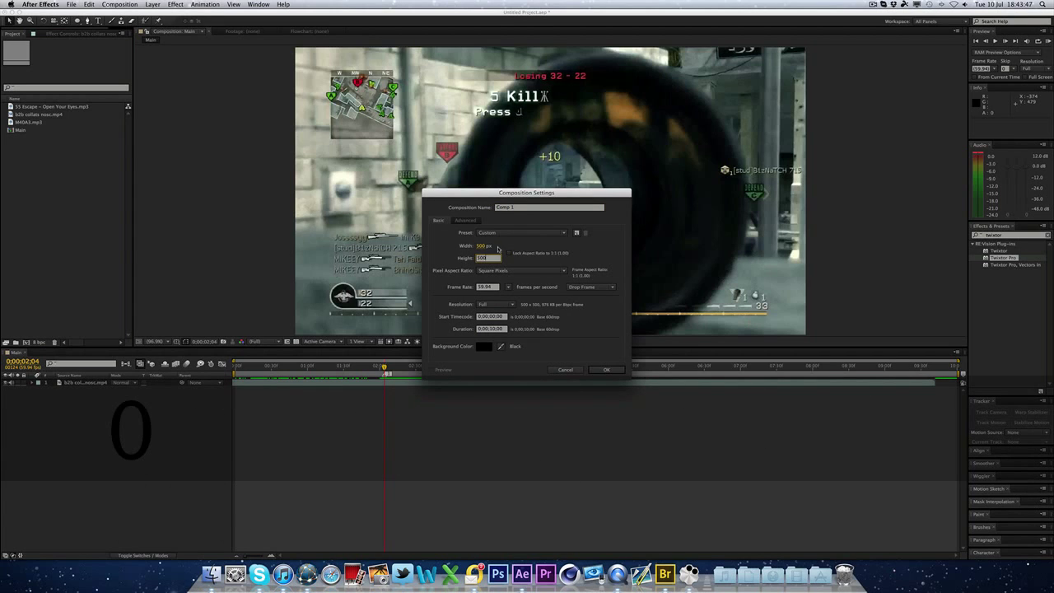
Lock the new composition's aspect ratio to 1:1 and try widths of 1280 and 500 px.
left_click(509, 252)
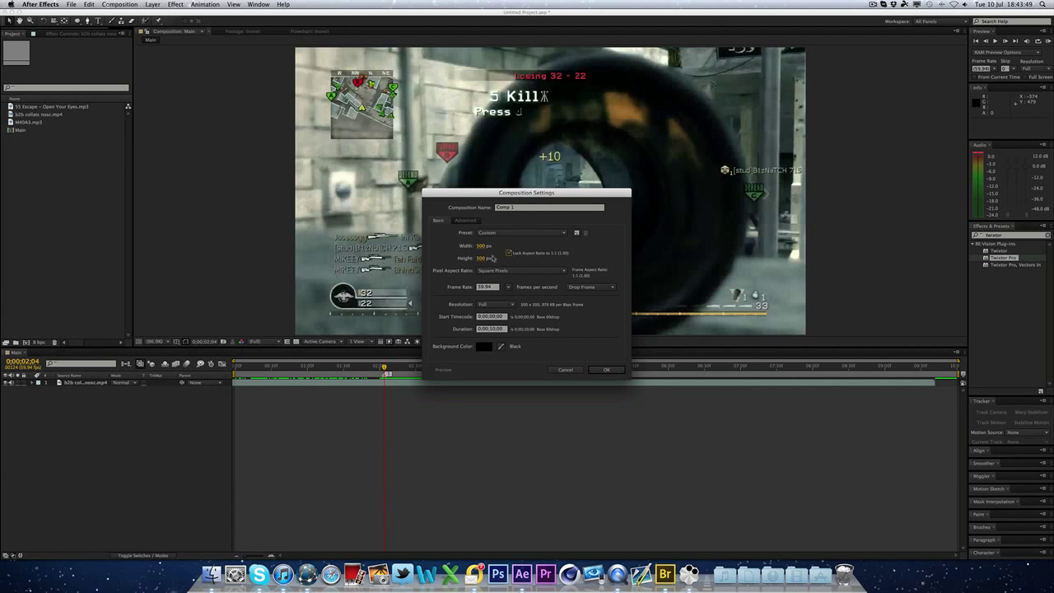
left_click(482, 245)
type("128")
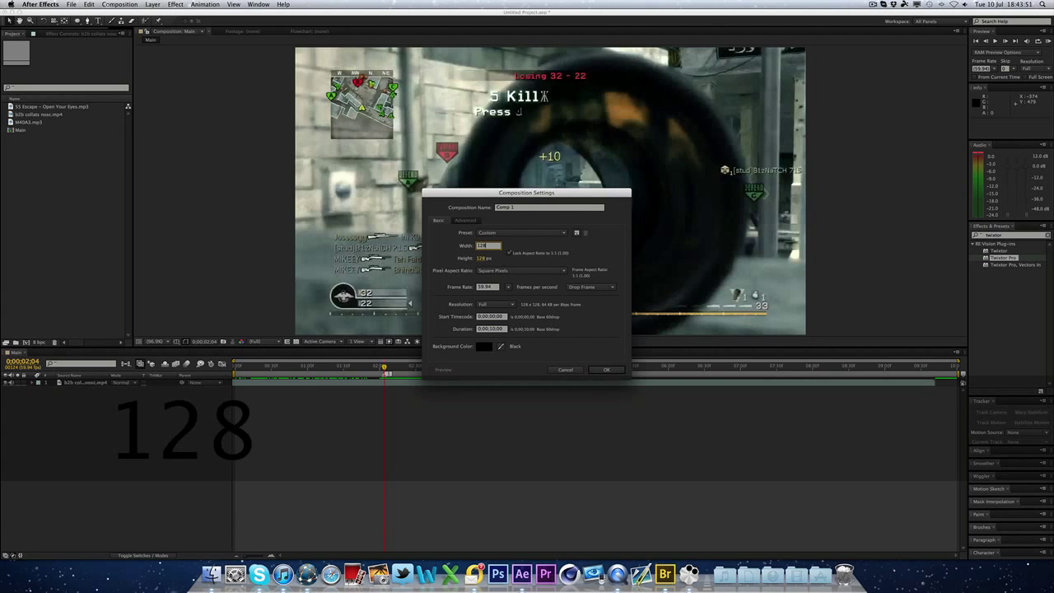
type("0")
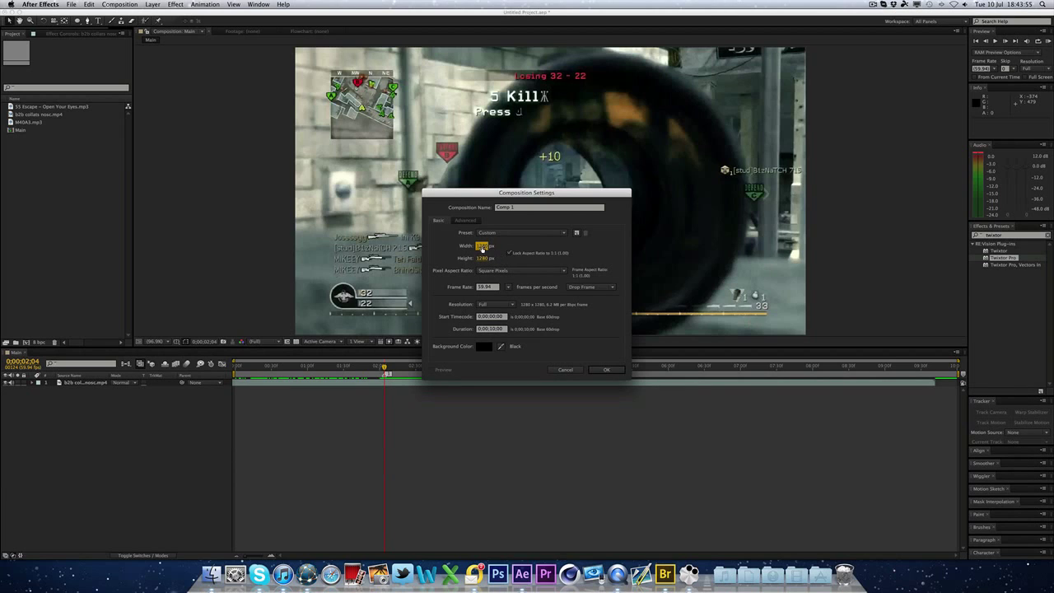
type("500")
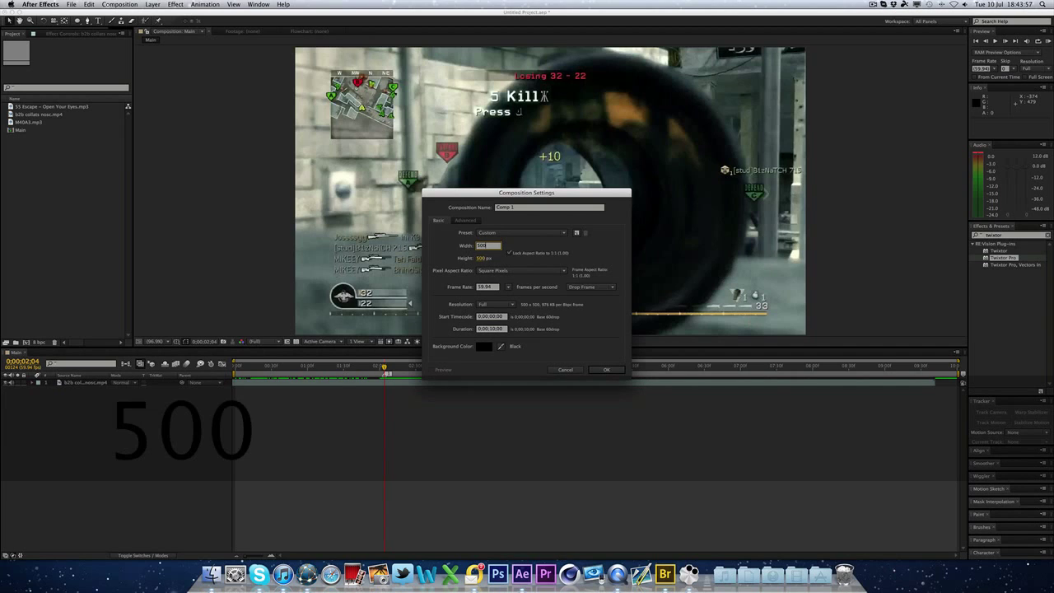
Try a 1280 by 720 px frame size, lock its 16:9 aspect ratio, and set the width to 500 px.
left_click(509, 253)
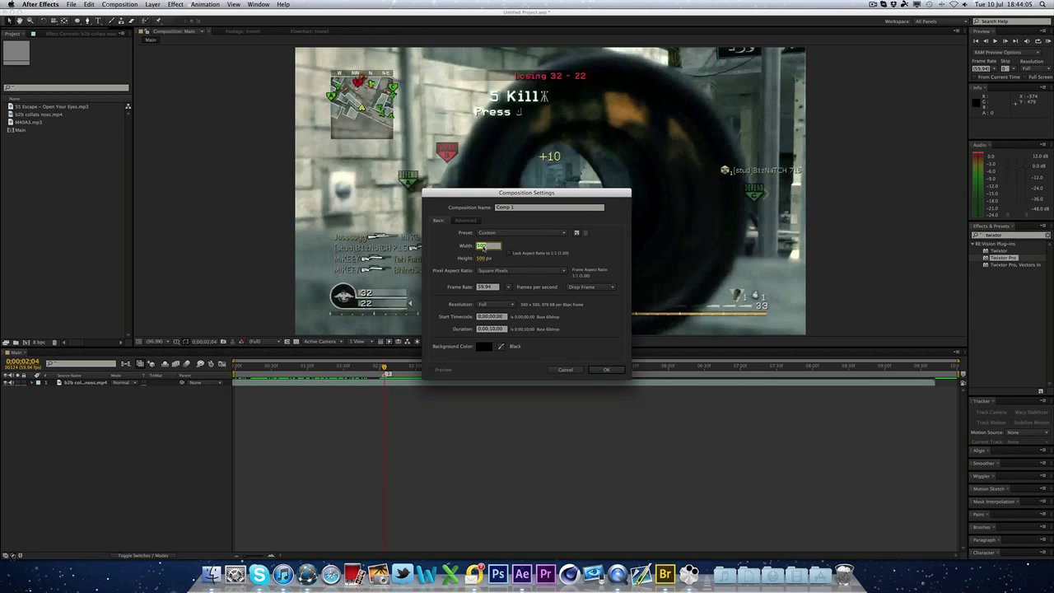
type("1280")
left_click(503, 258)
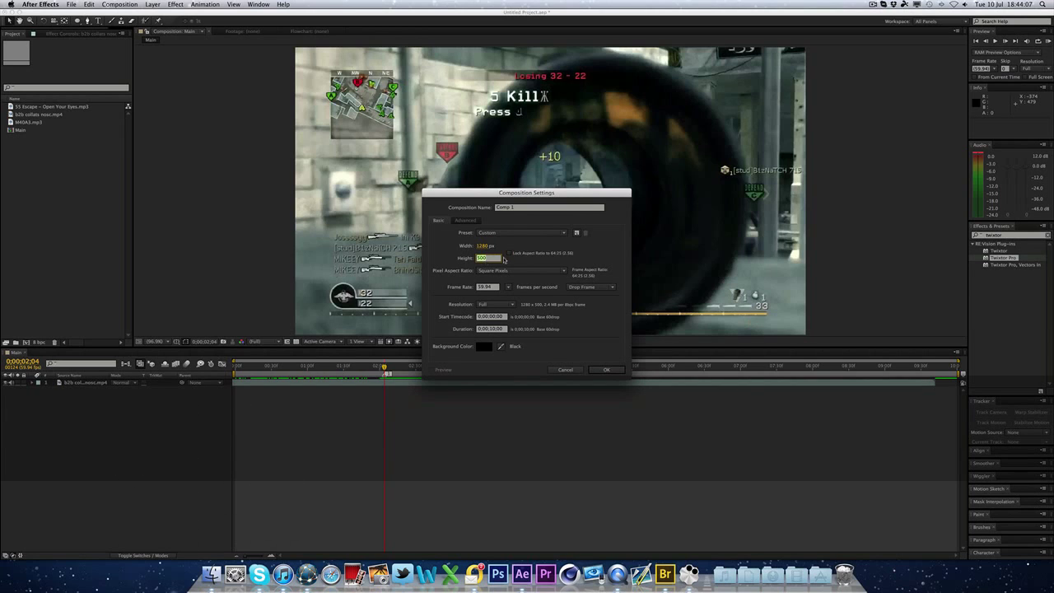
type("720")
left_click(524, 253)
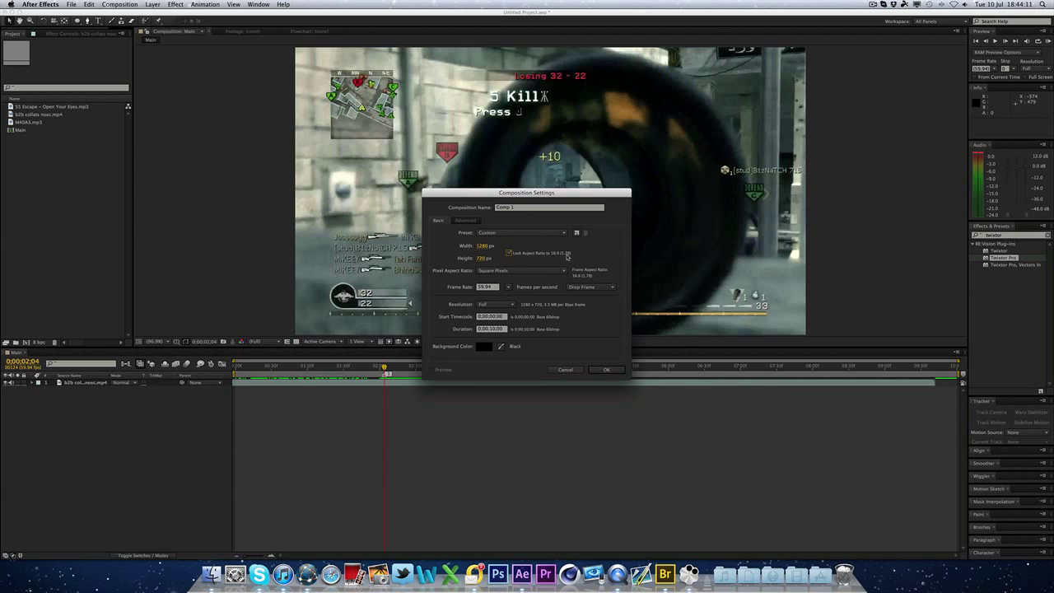
left_click(485, 245)
type("500")
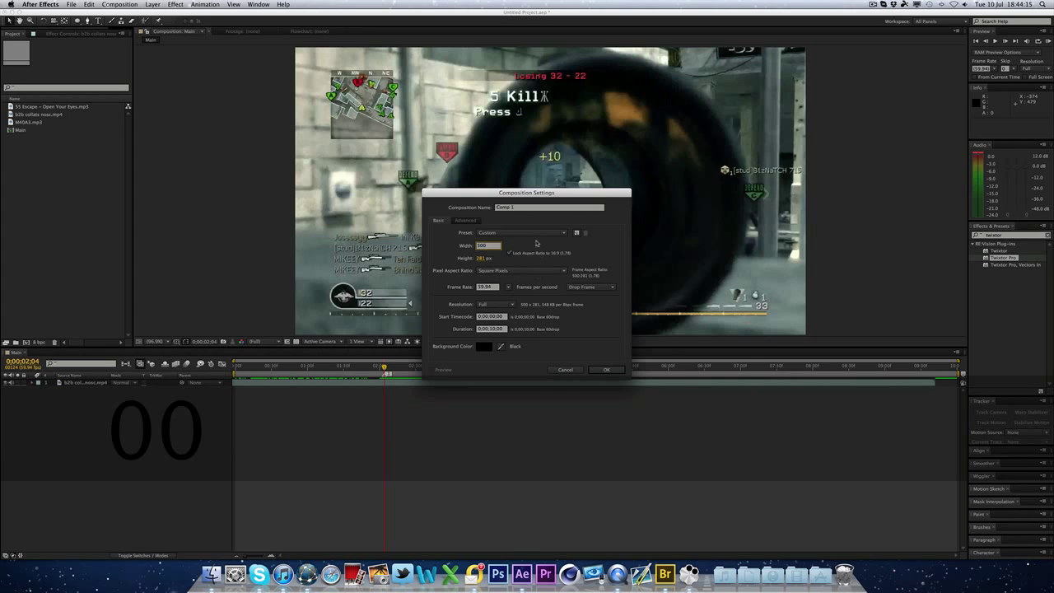
Unlock the new composition's aspect ratio and set its height to 500 px.
left_click(509, 253)
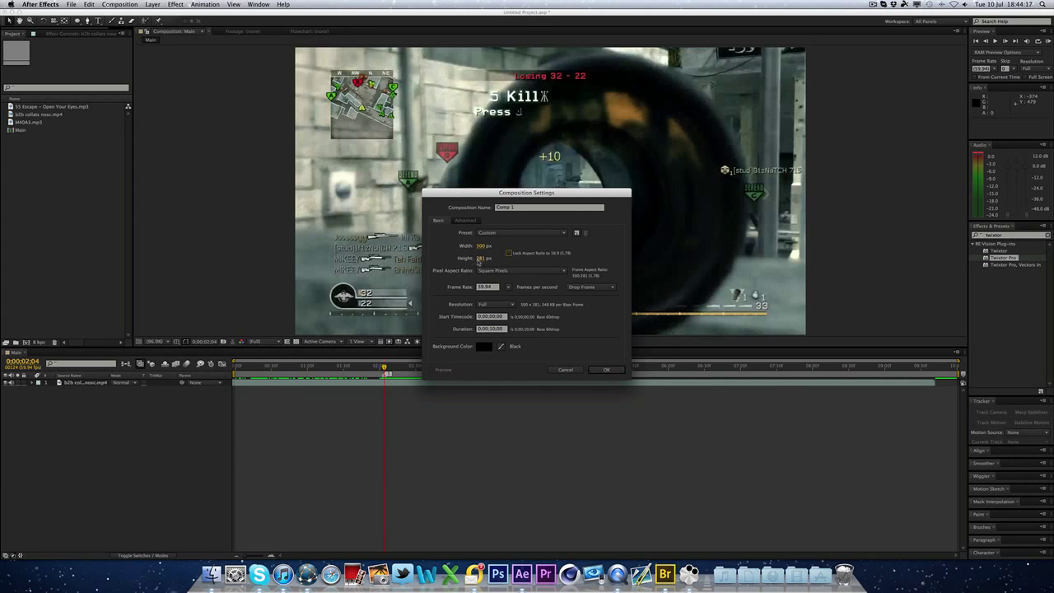
left_click(484, 258)
type("500")
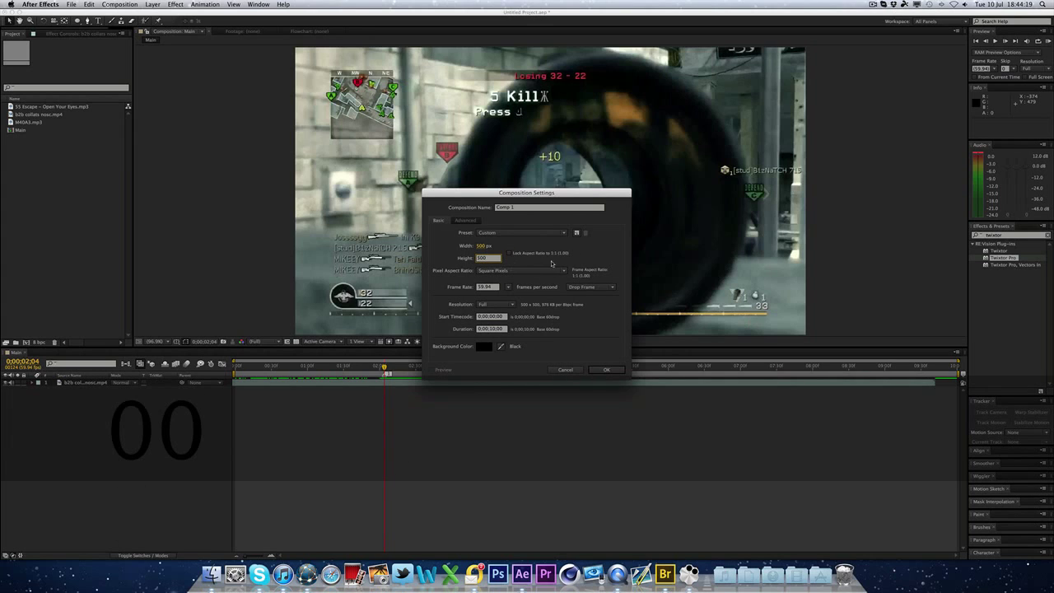
Set the composition's duration to 0;00;05;00 and create it.
left_click(488, 286)
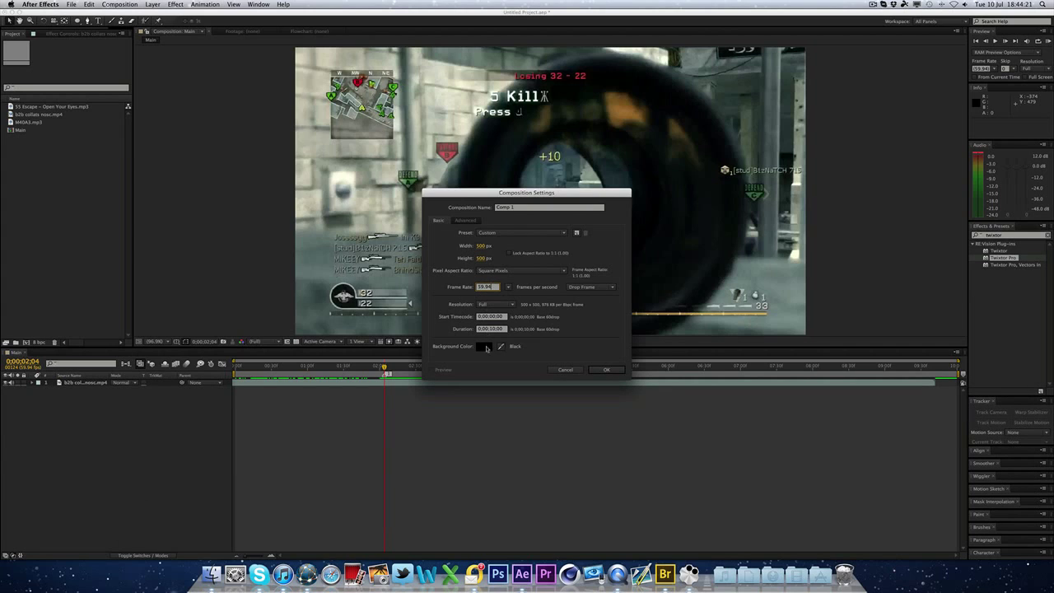
left_click(494, 329)
key("Left")
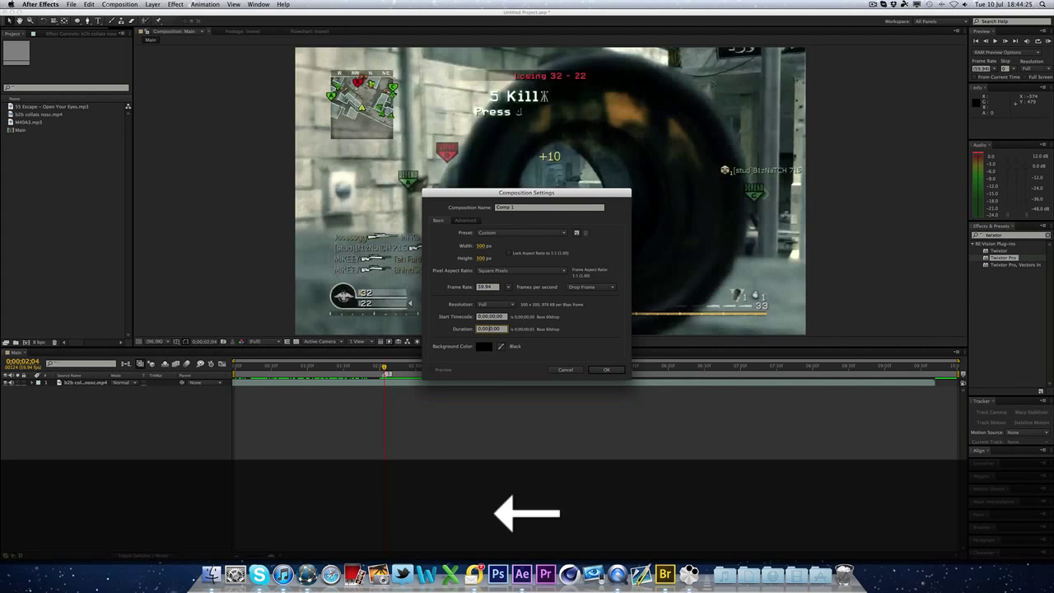
type("0")
key("Right")
type("5")
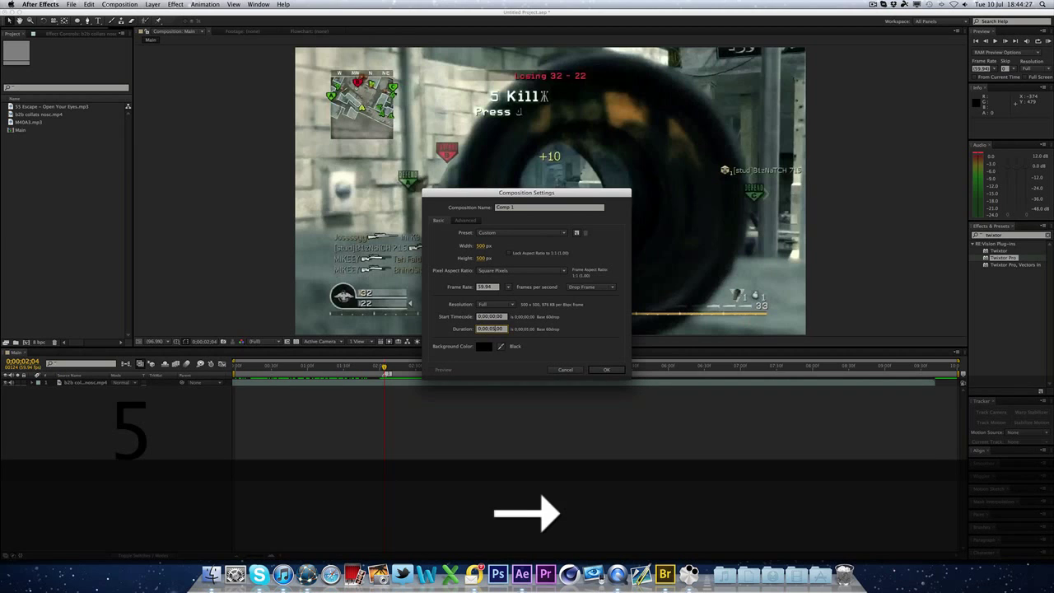
key("Return")
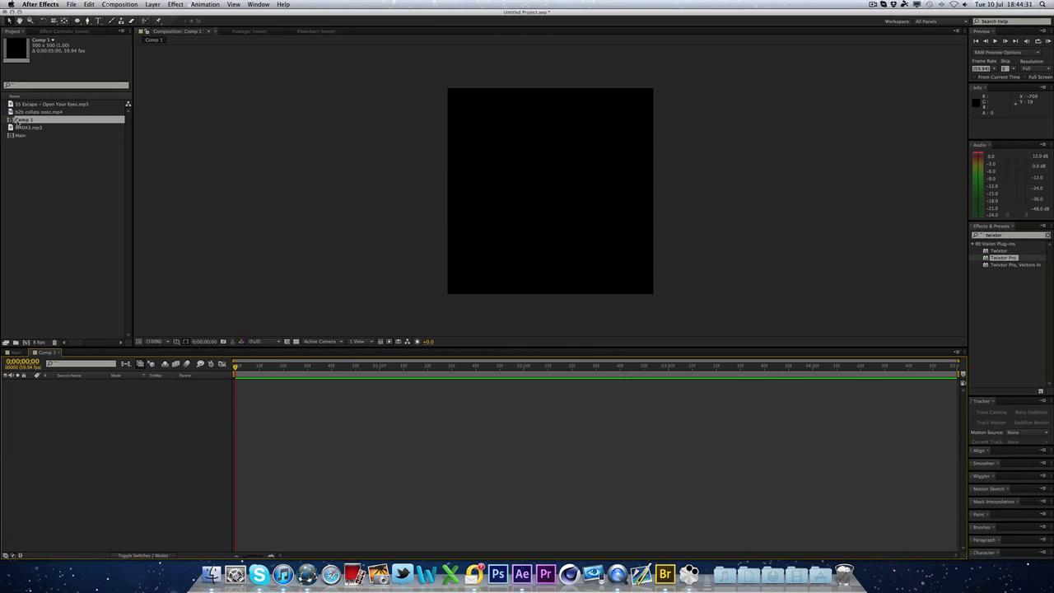
Rename the new 500 px composition as Rings.
key("Return")
type("R")
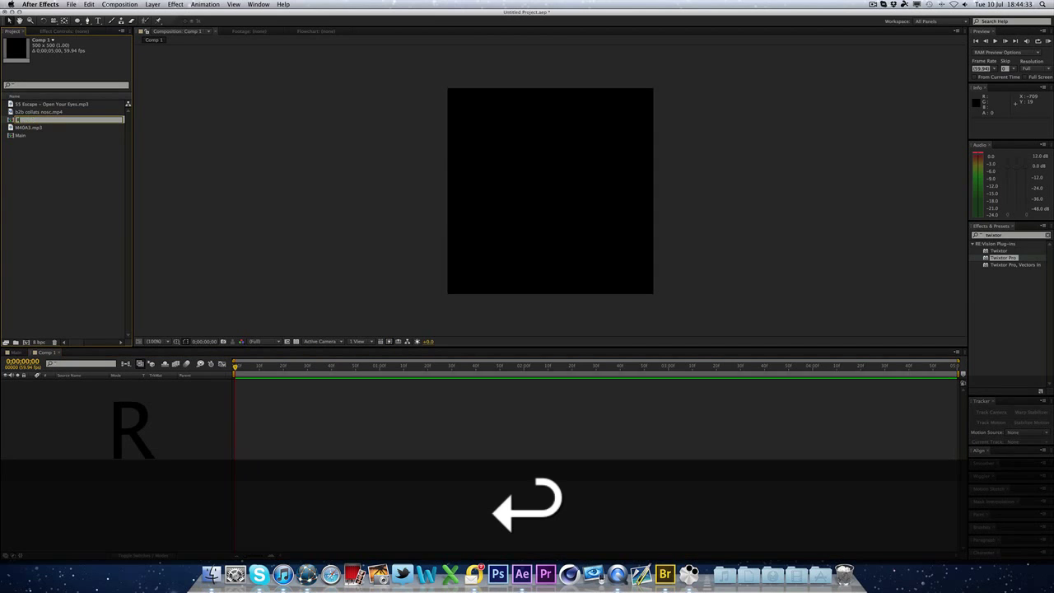
type("ings")
key("Return")
left_click(217, 148)
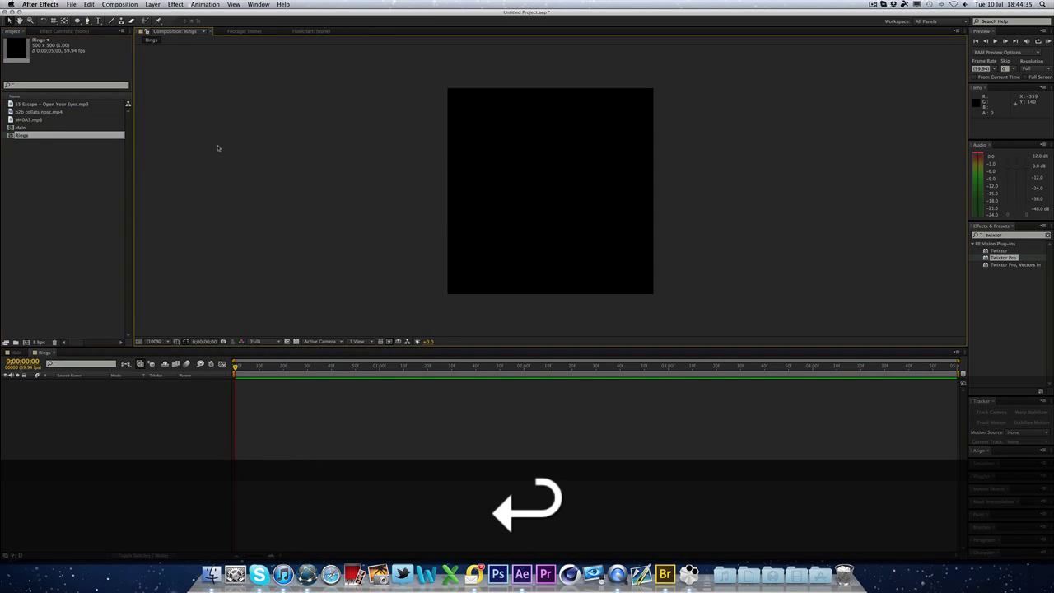
Add a full-frame ellipse shape with a white fill to the Rings composition.
left_click_drag(79, 22, 103, 39)
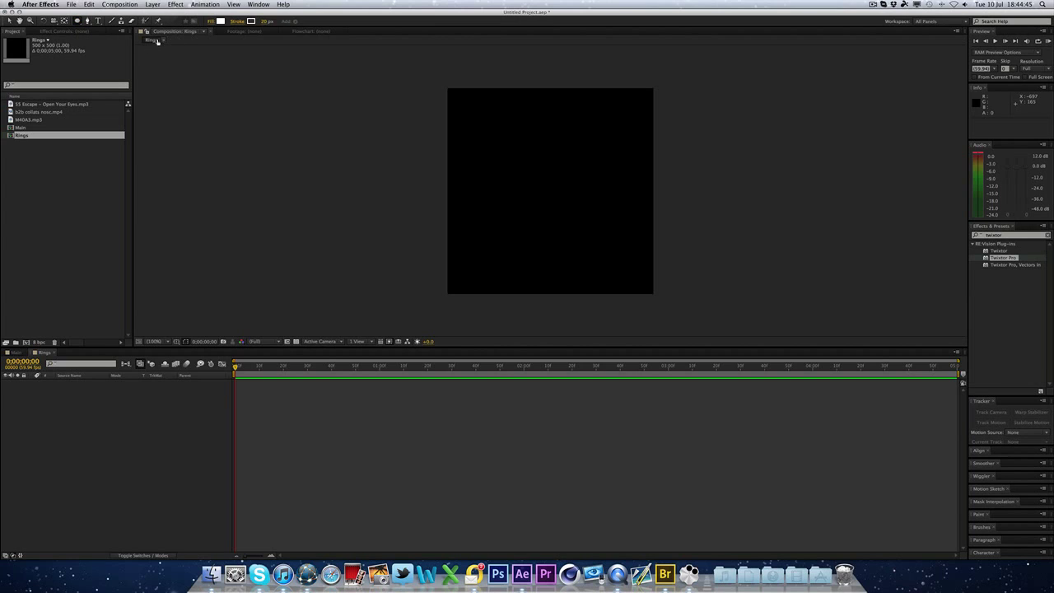
left_click(221, 22)
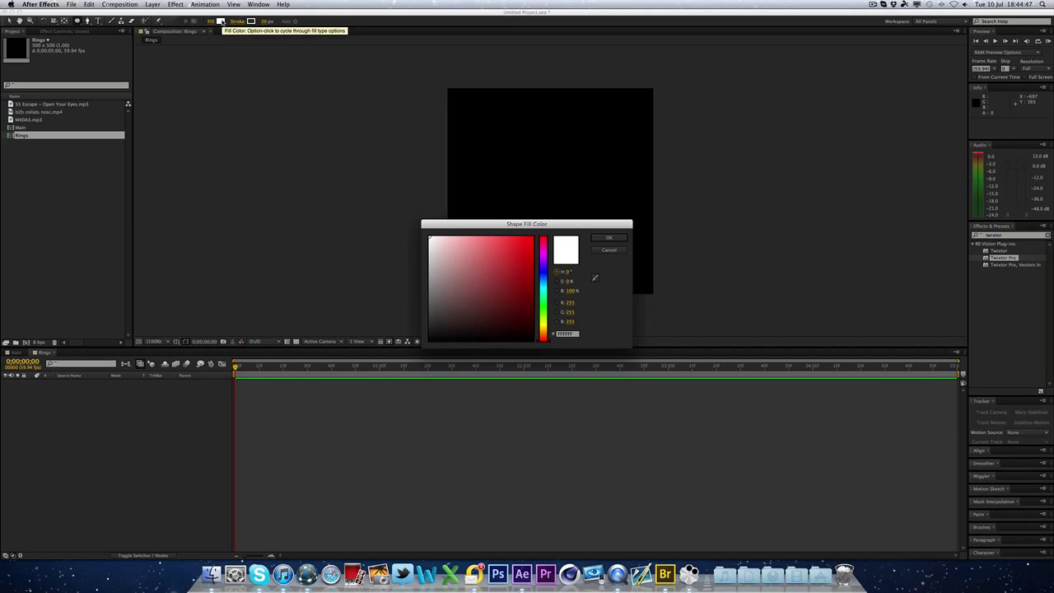
left_click(609, 236)
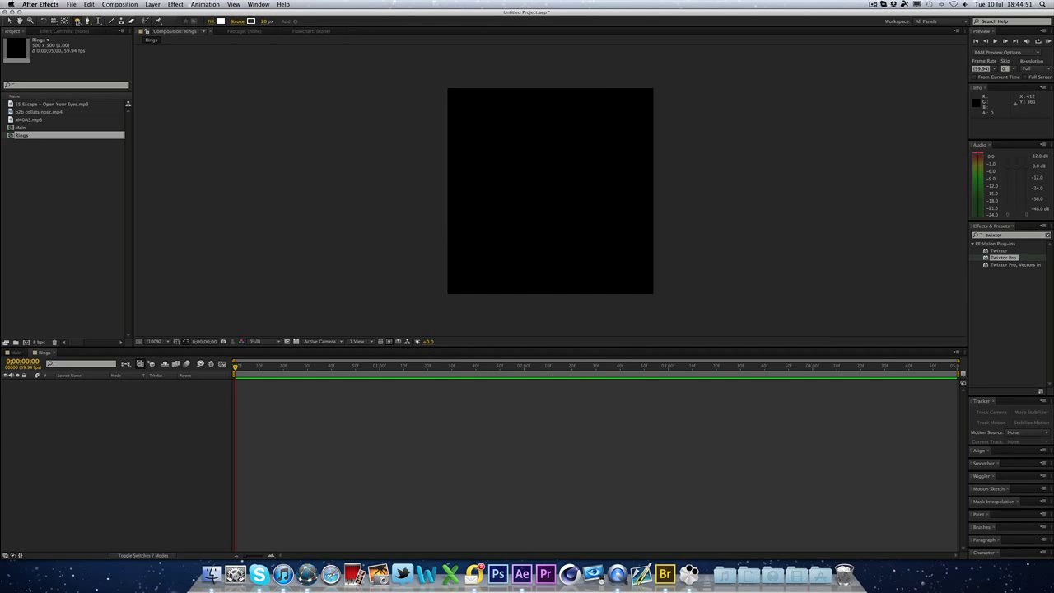
double_click(77, 22)
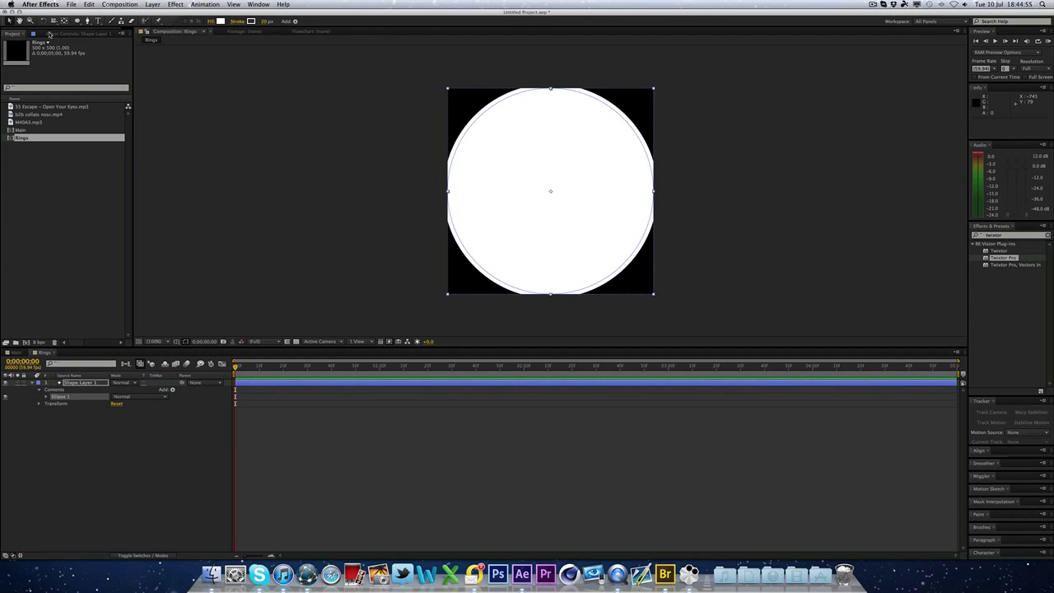
Try a stroke width of 0 px on the circle and set it back to 20 px.
left_click(266, 22)
type("0")
key("Return")
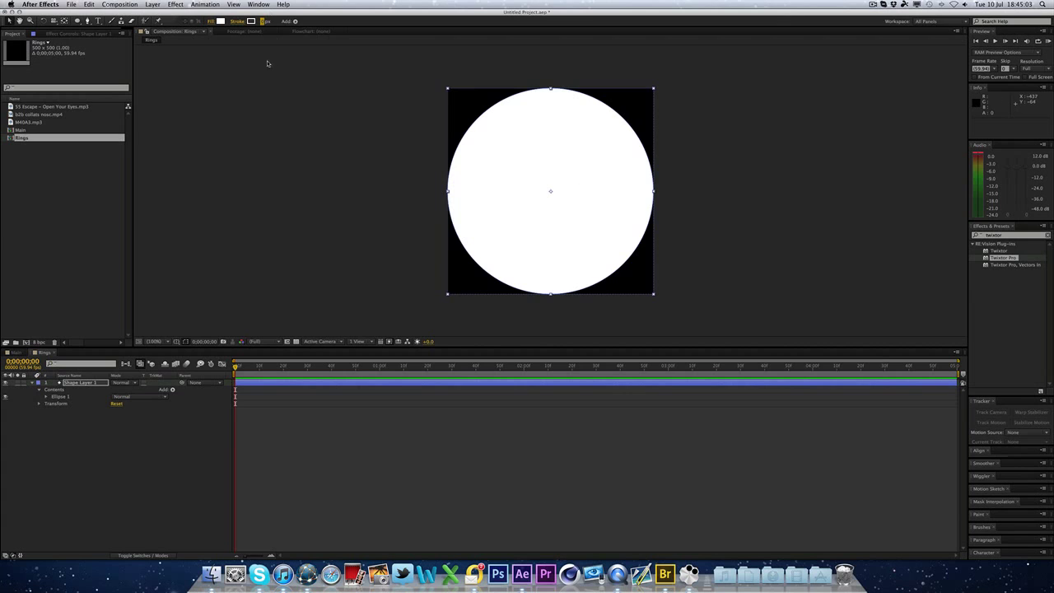
left_click(266, 23)
type("20")
key("Return")
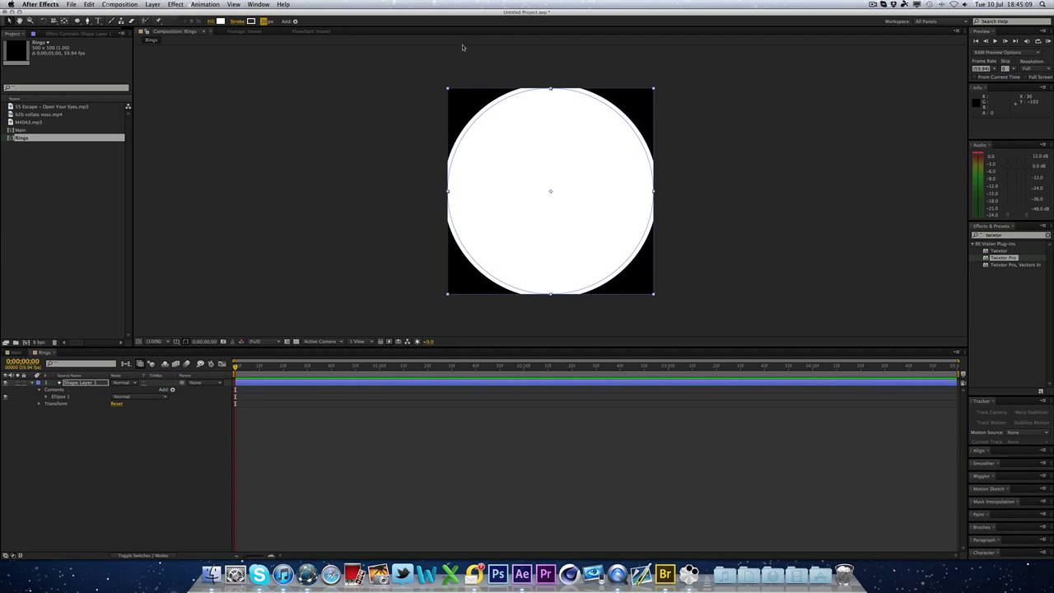
left_click(150, 455)
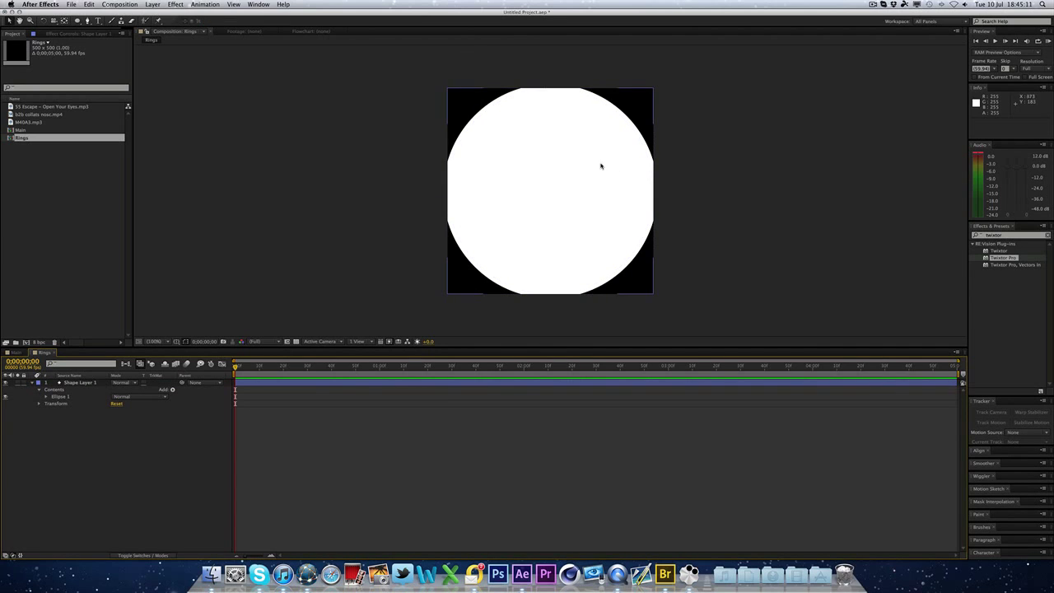
Scale the circle's shape layer down to 87%.
left_click(459, 165)
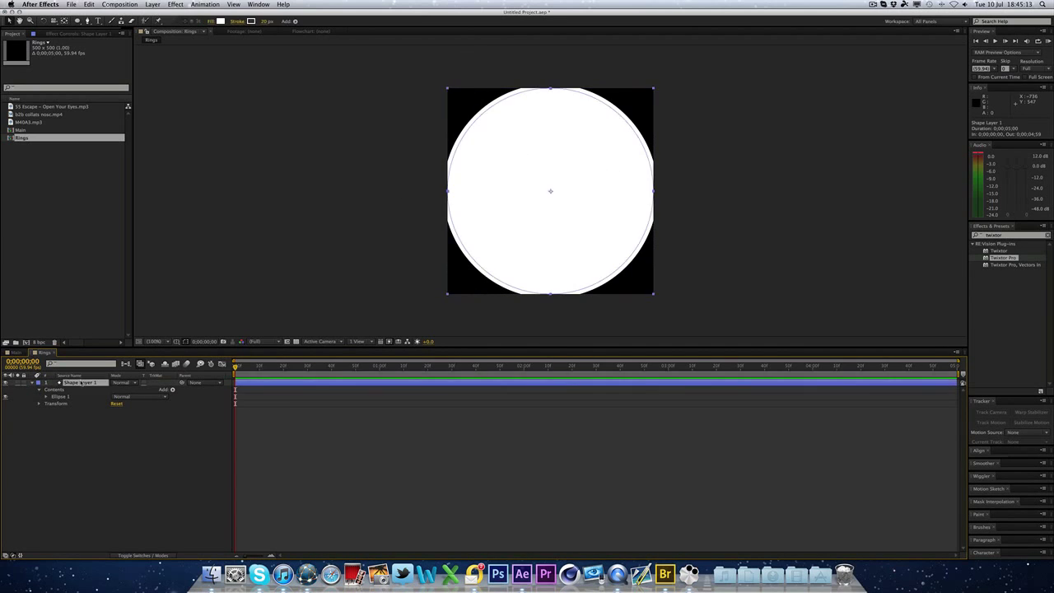
key("s")
mouse_move(131, 390)
left_mouse_down()
mouse_move(121, 391)
mouse_move(134, 400)
left_mouse_up()
left_click(133, 400)
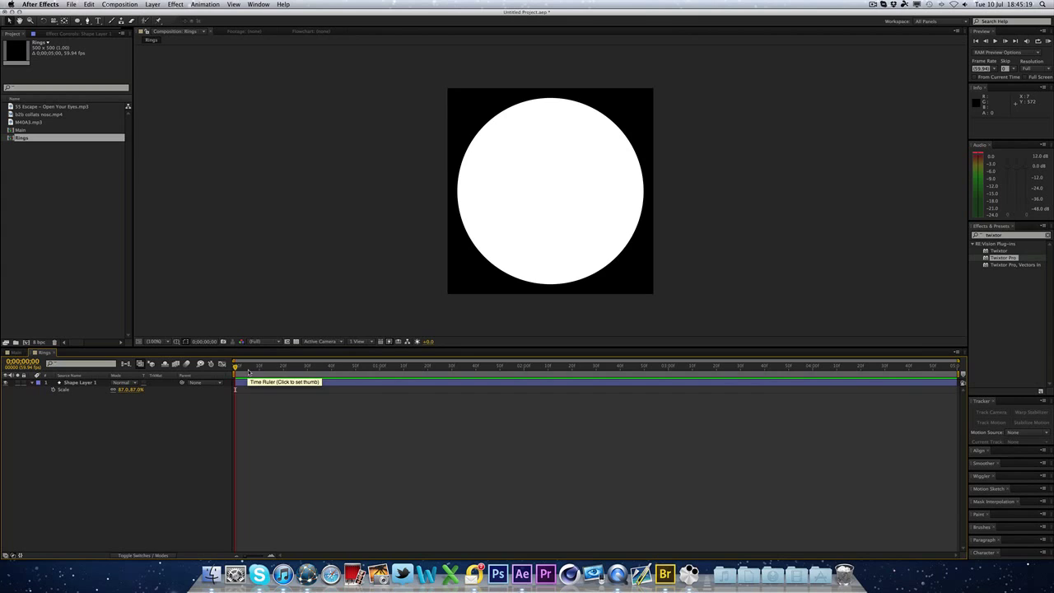
left_click(66, 382)
left_click(80, 385)
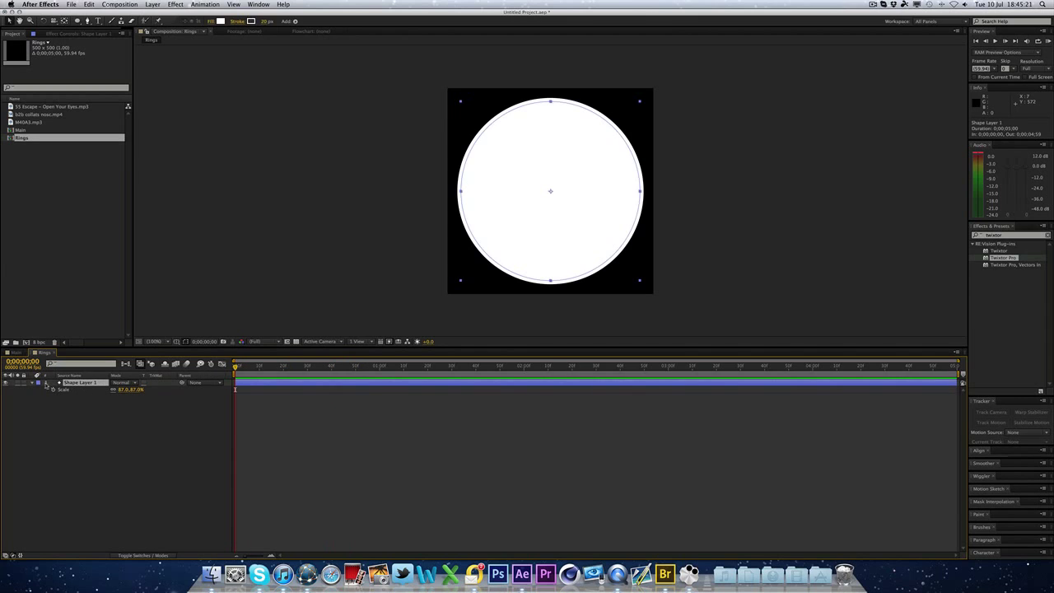
left_click(73, 400)
Set the opacity of the ellipse's fill to 0%, leaving only the stroke as a ring.
left_click(32, 383)
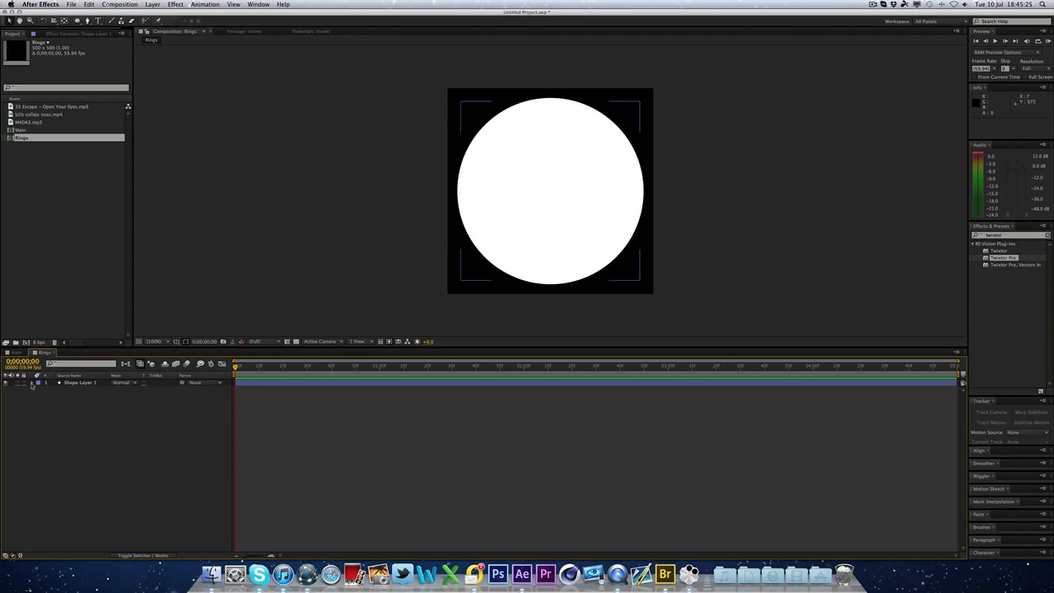
left_click(32, 383)
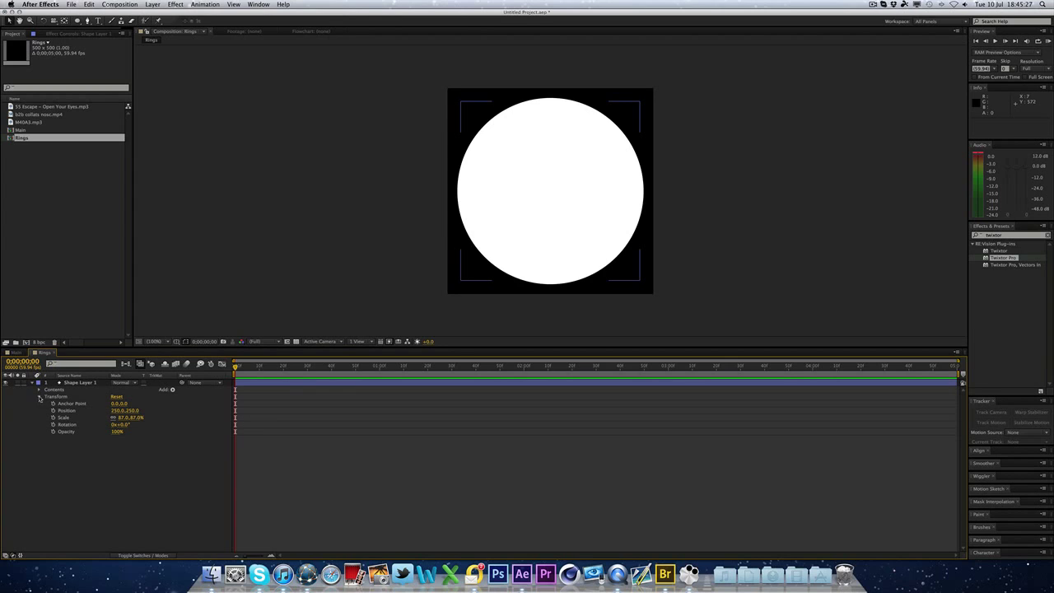
left_click(39, 397)
left_click(39, 390)
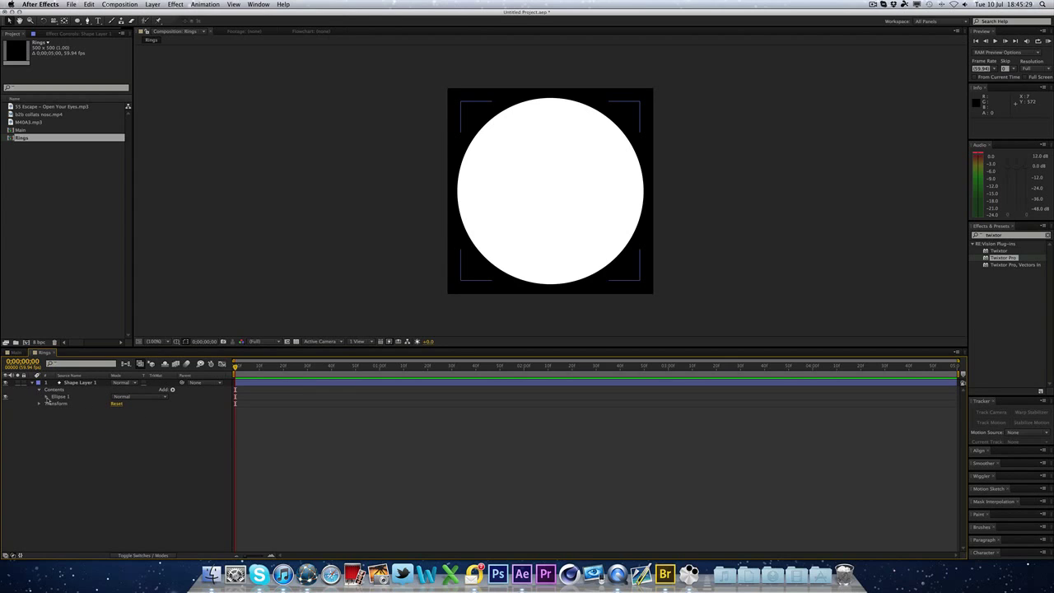
left_click(46, 397)
left_click(53, 418)
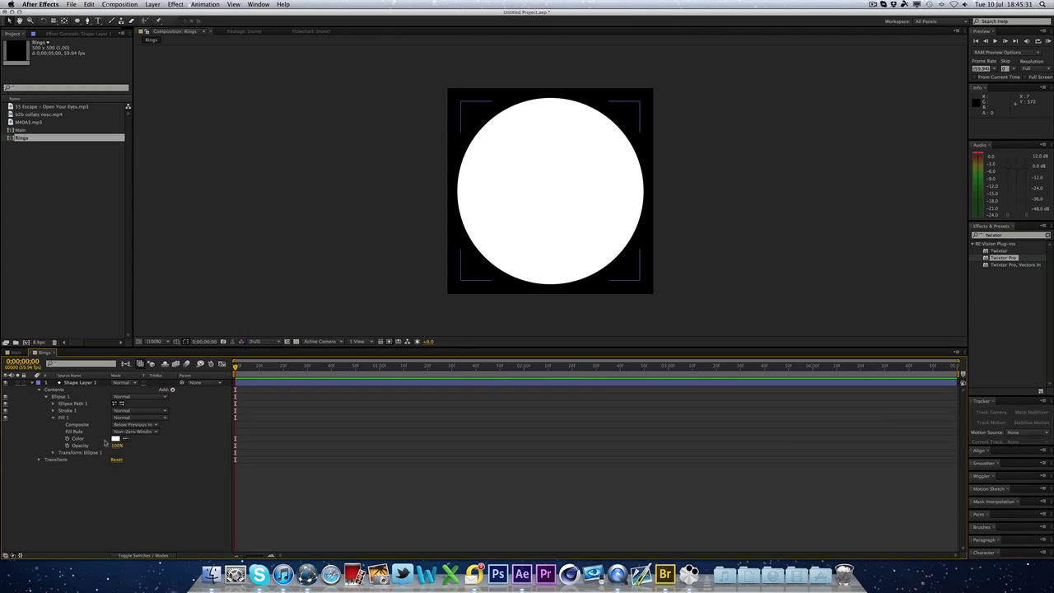
left_click_drag(115, 445, 39, 444)
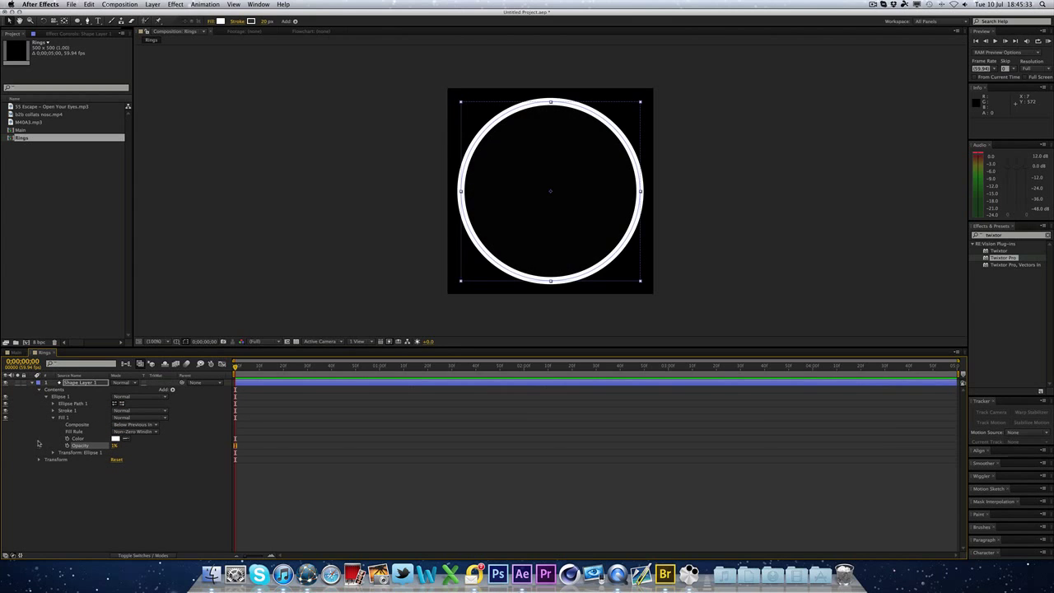
left_click(114, 448)
left_click(113, 446)
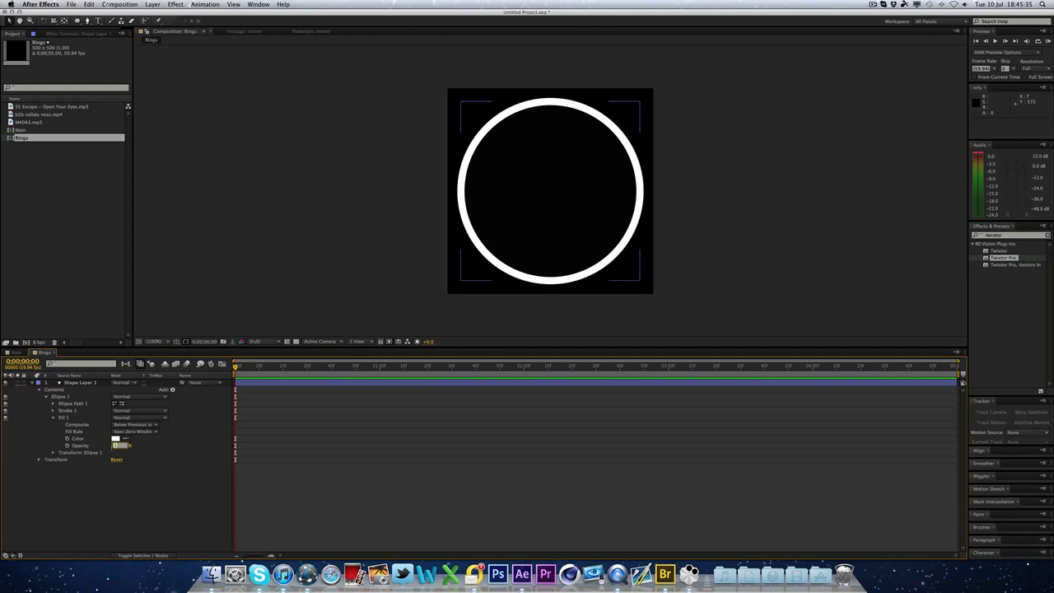
type("0")
left_click(112, 487)
left_click(56, 419)
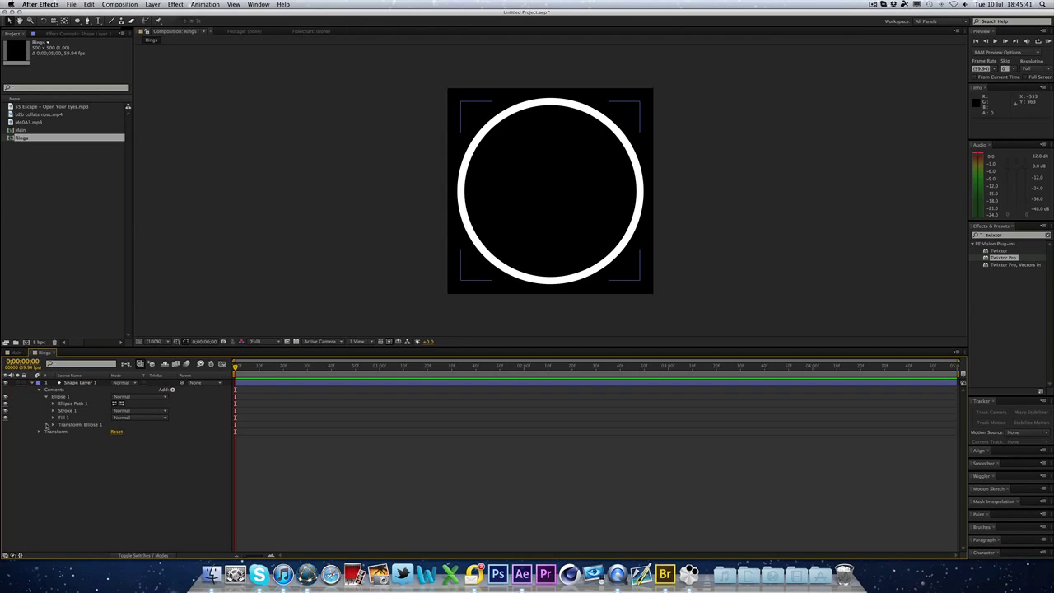
Add a dash and a gap to the ring's stroke and set the gap to 187.
left_click(53, 410)
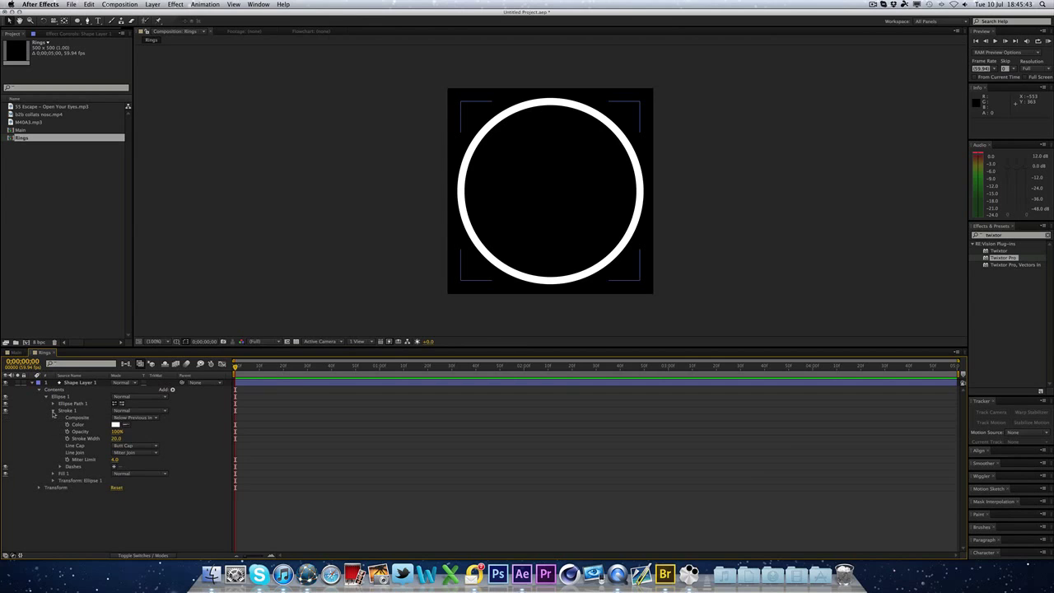
left_click(114, 466)
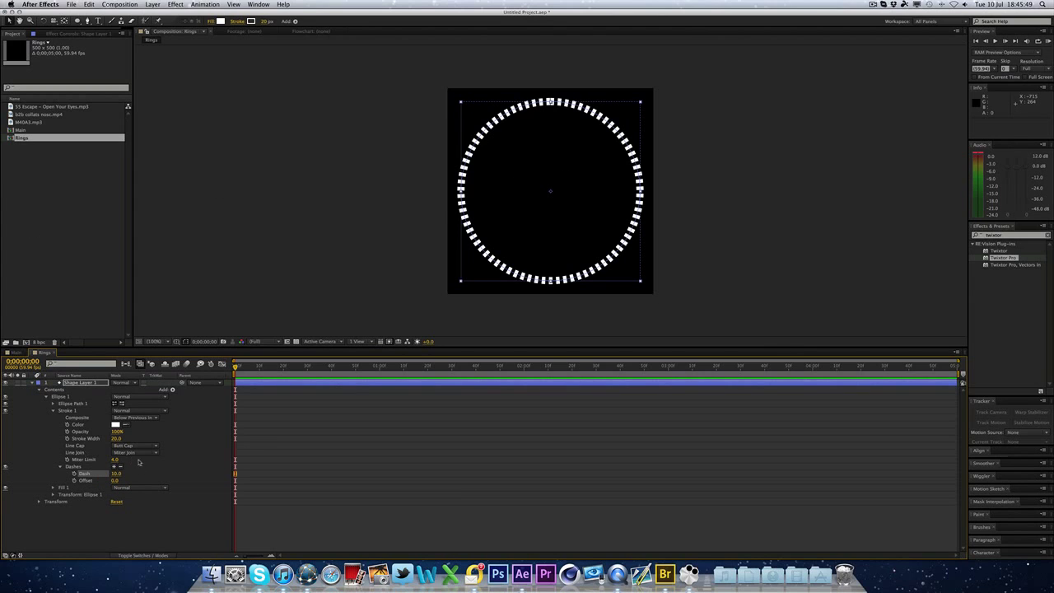
left_click(114, 466)
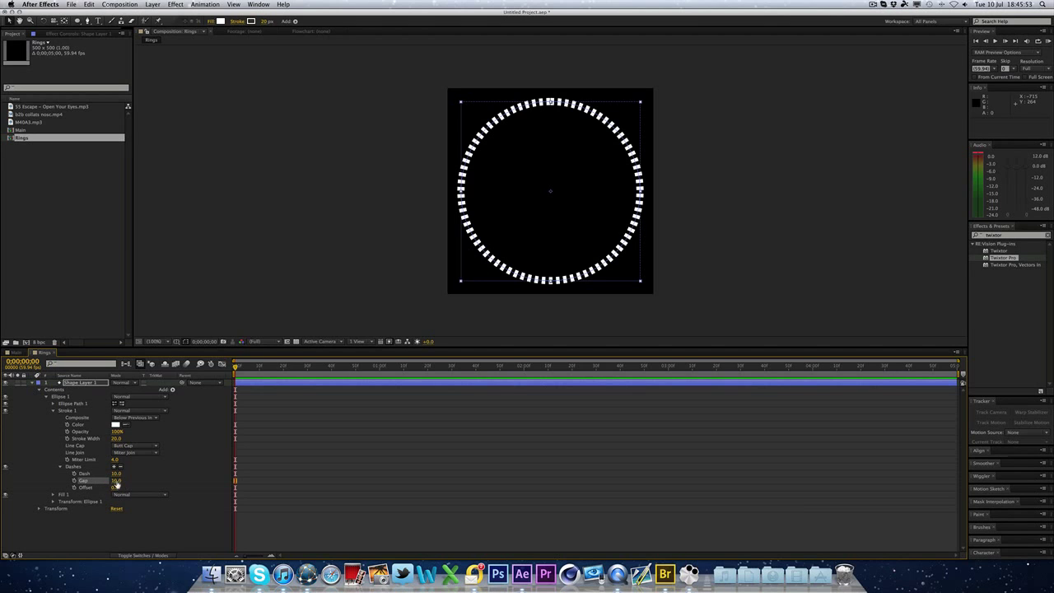
left_click_drag(117, 481, 181, 479)
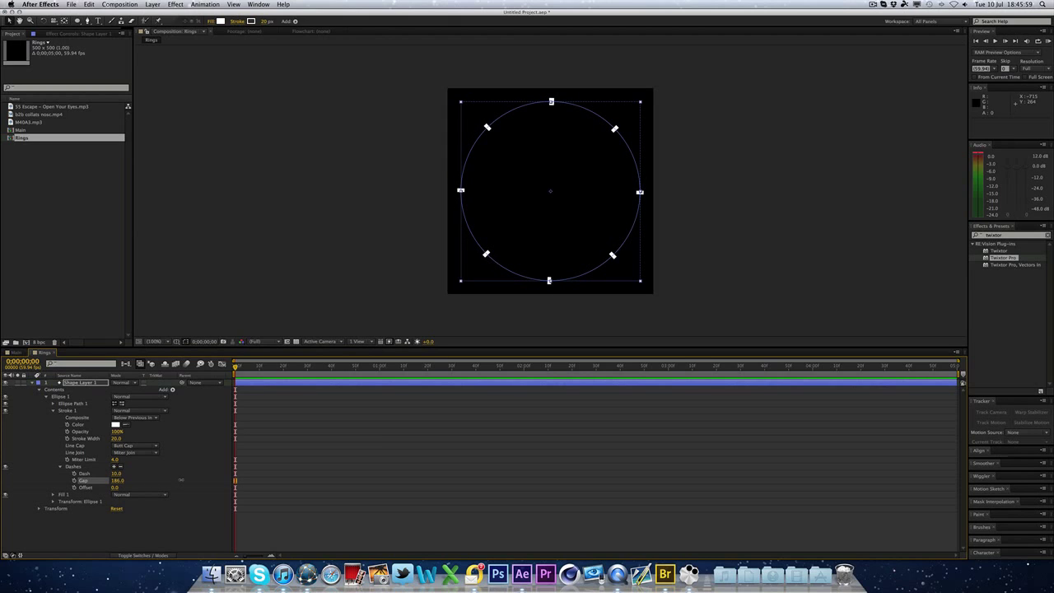
left_click_drag(180, 479, 182, 479)
Set the ring stroke's dash length to 205 and its gap to 20.
left_click_drag(118, 474, 196, 473)
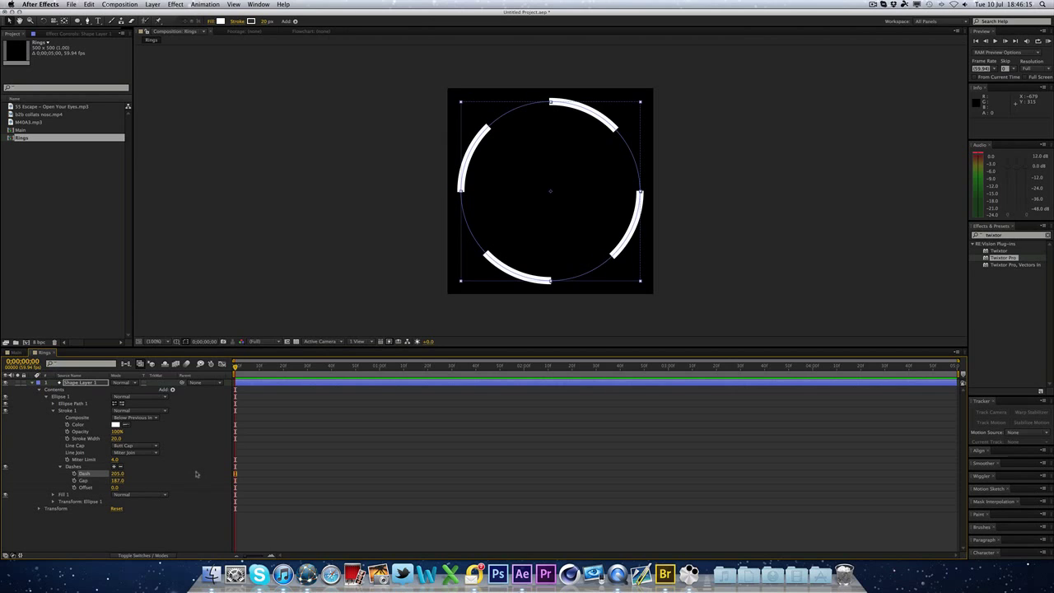
left_click(316, 247)
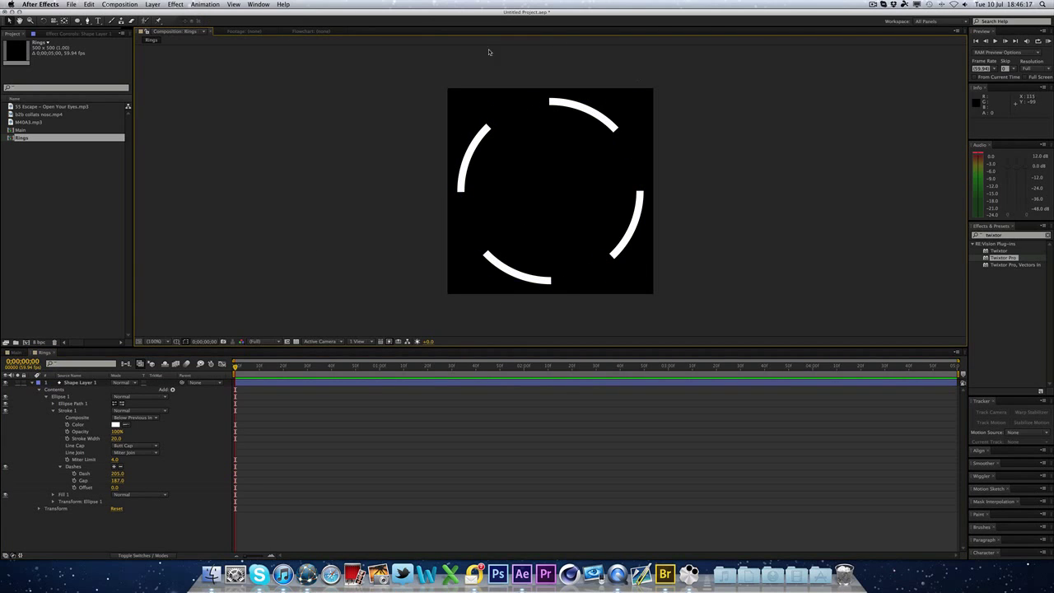
left_click_drag(121, 482, 58, 483)
left_click(197, 278)
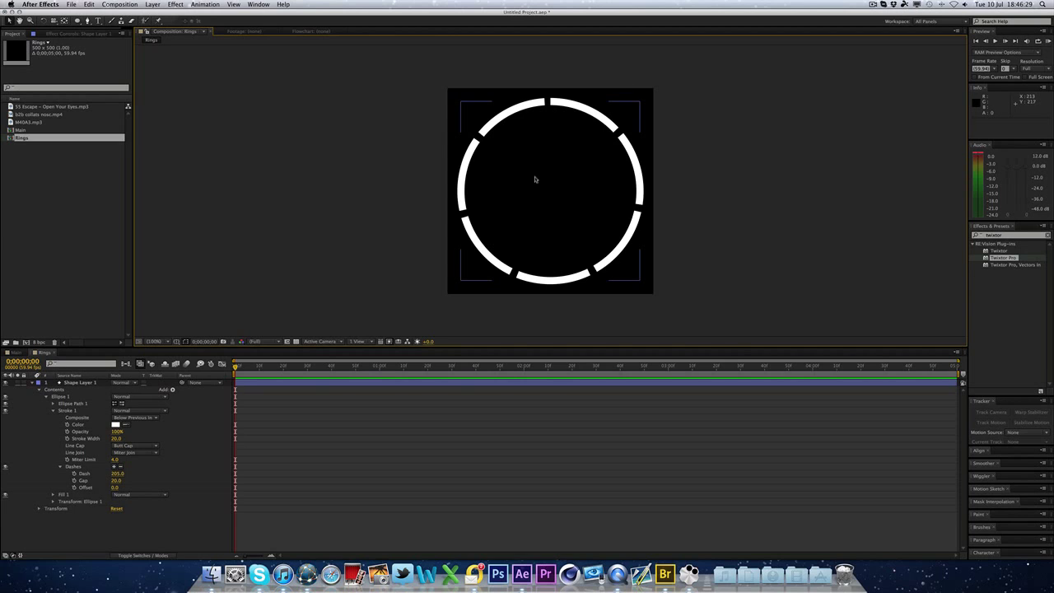
Duplicate the dashed ring's shape layer.
left_click(89, 383)
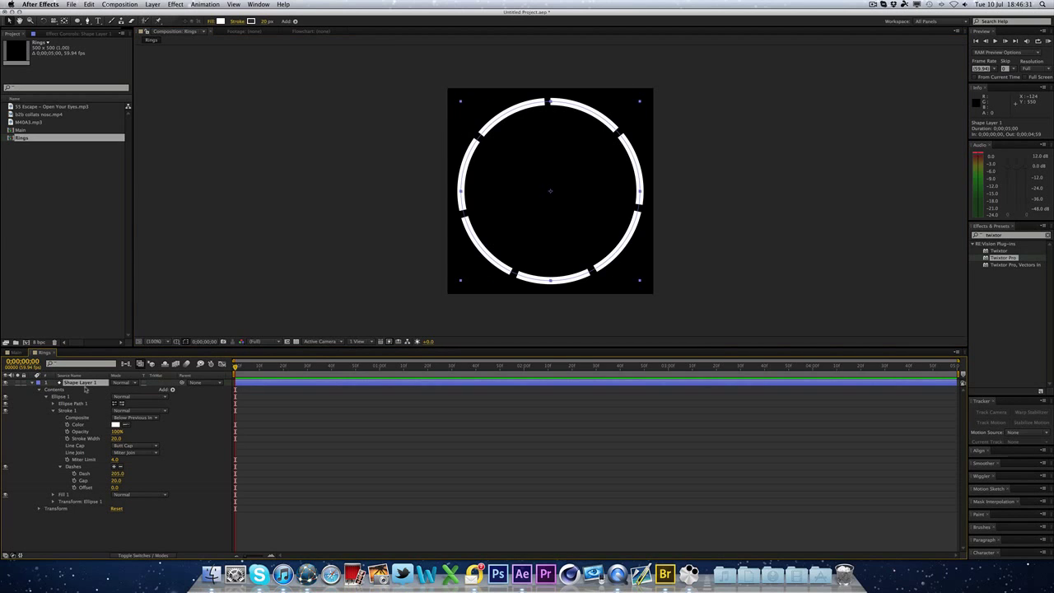
key("super")
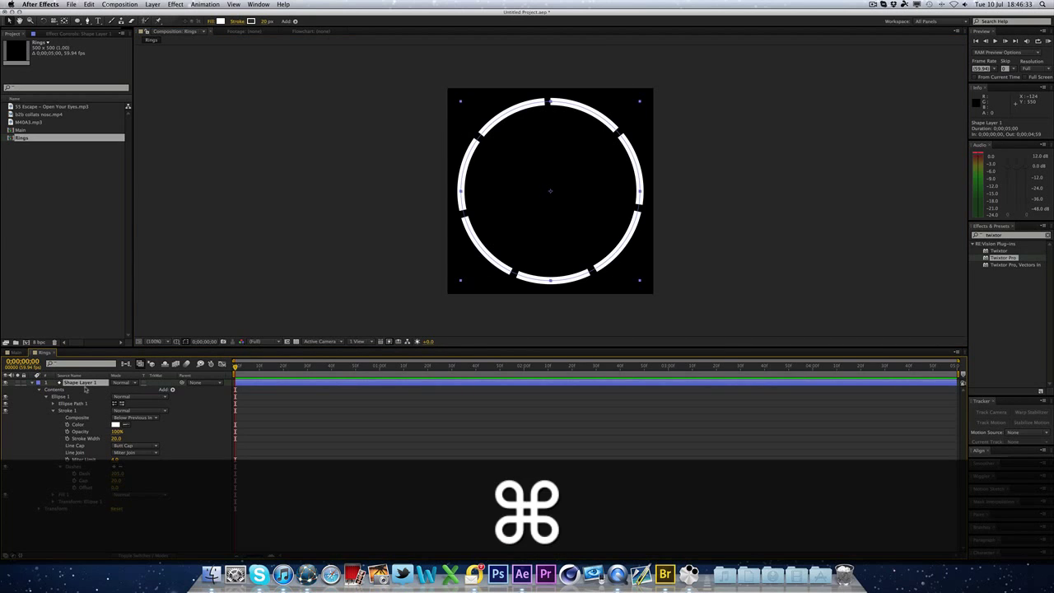
key("super+d")
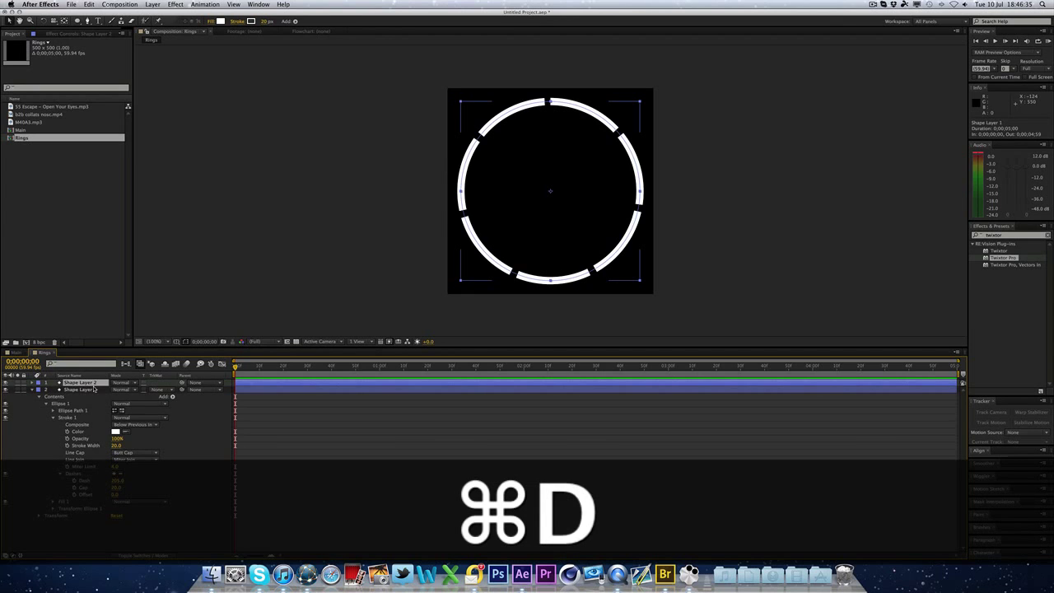
Scale the duplicated ring layer down to 72% so it sits inside the original ring.
key("s")
left_click_drag(135, 390, 130, 393)
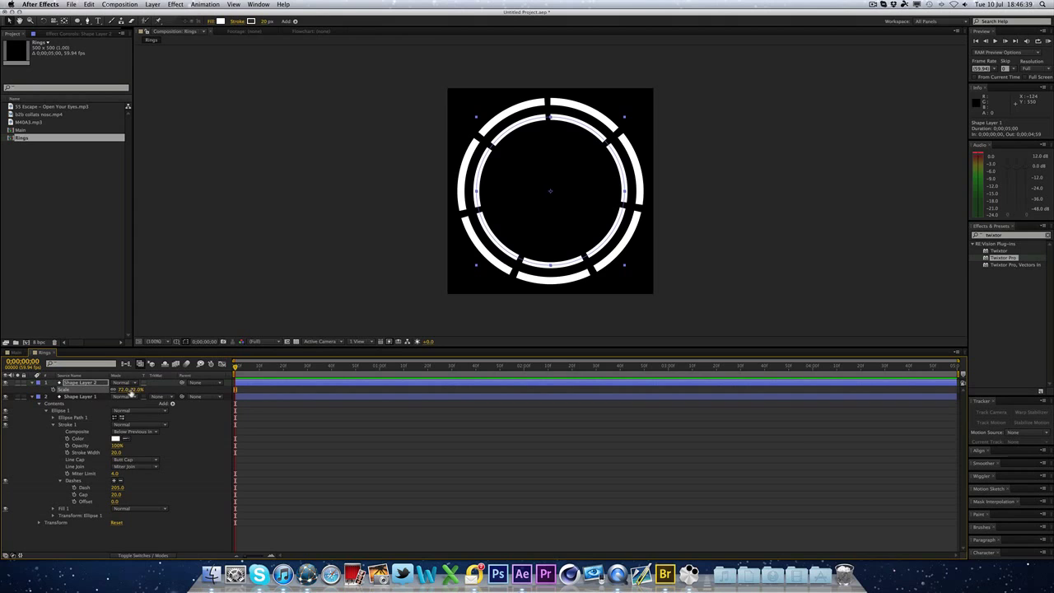
left_click(37, 384)
left_click(34, 383)
left_click(32, 383)
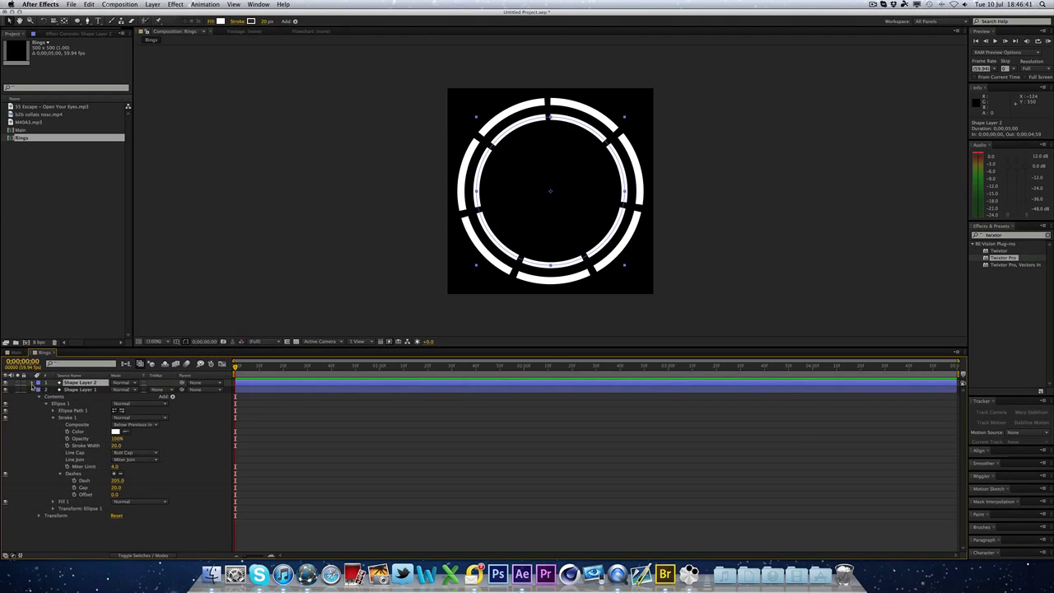
Set the dash length of the inner ring's stroke to 109.
left_click(33, 383)
left_click(40, 390)
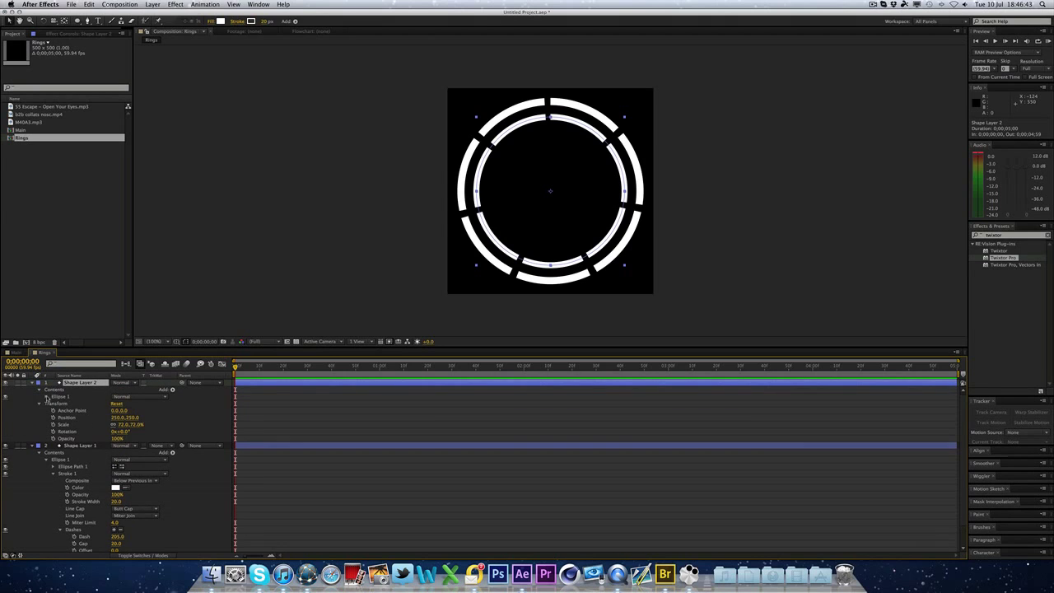
left_click(46, 397)
left_click(53, 410)
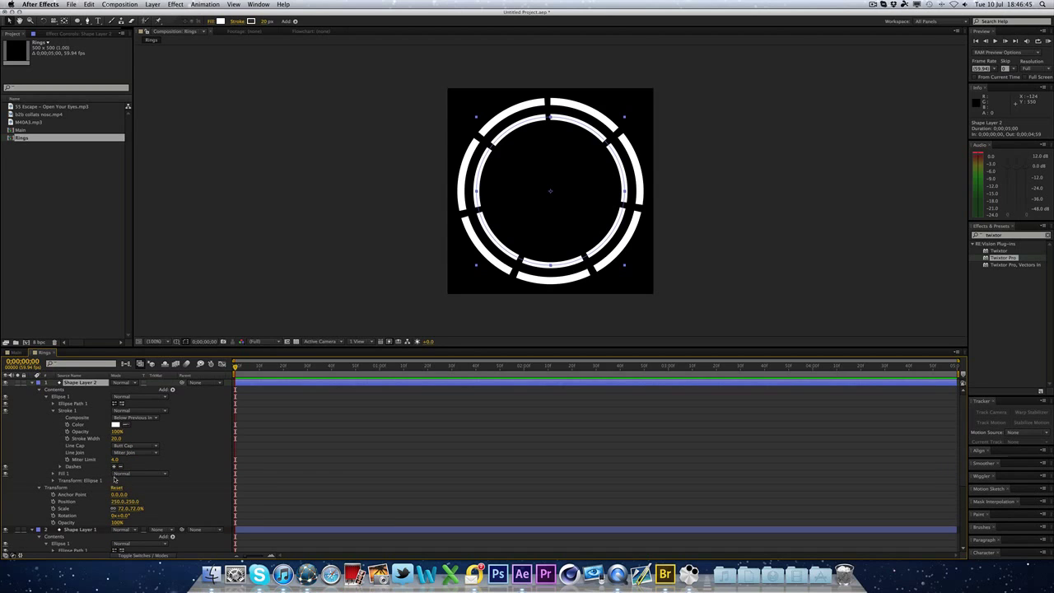
left_click(60, 467)
mouse_move(118, 474)
left_mouse_down()
mouse_move(63, 480)
mouse_move(99, 473)
left_mouse_up()
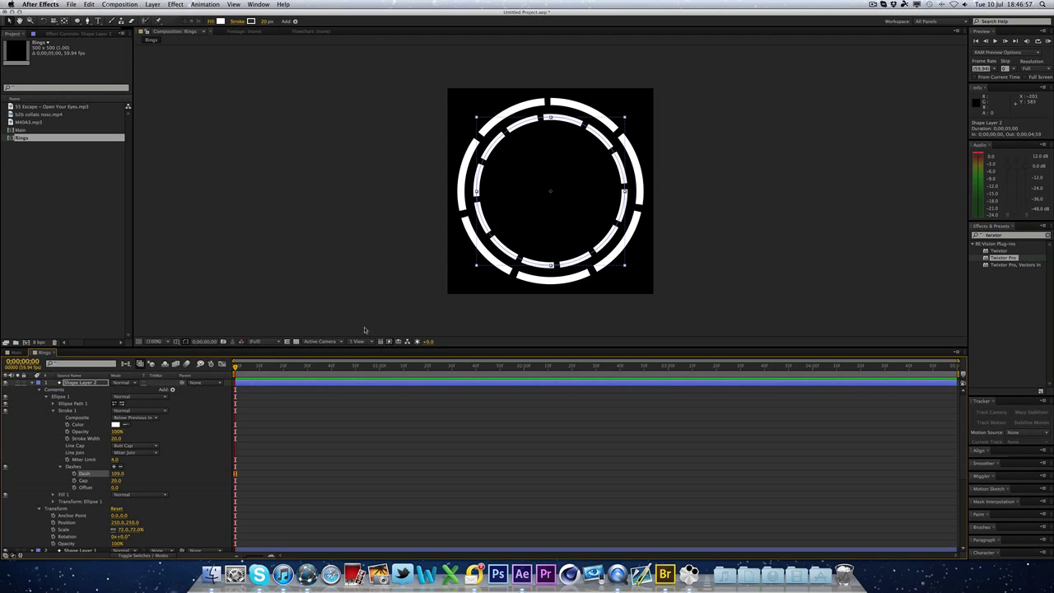
left_click(343, 293)
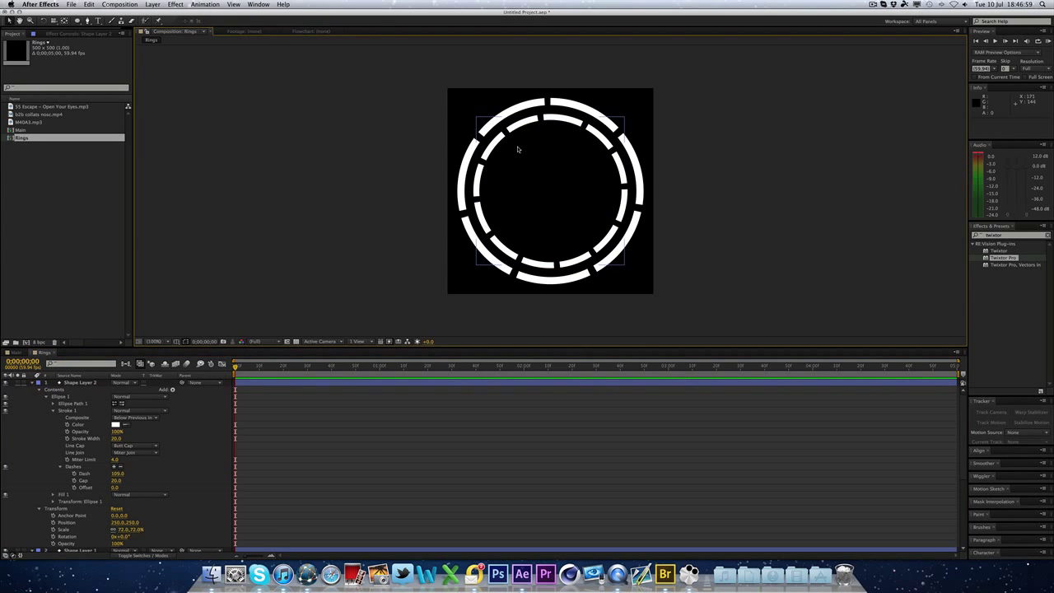
left_click(625, 195)
left_click(522, 106)
left_click_drag(260, 366, 322, 375)
left_click_drag(853, 379, 23, 385)
Collapse both ring layers and add a rotation keyframe to each of them at the first frame.
left_click(32, 383)
left_click(32, 390)
left_click(72, 383)
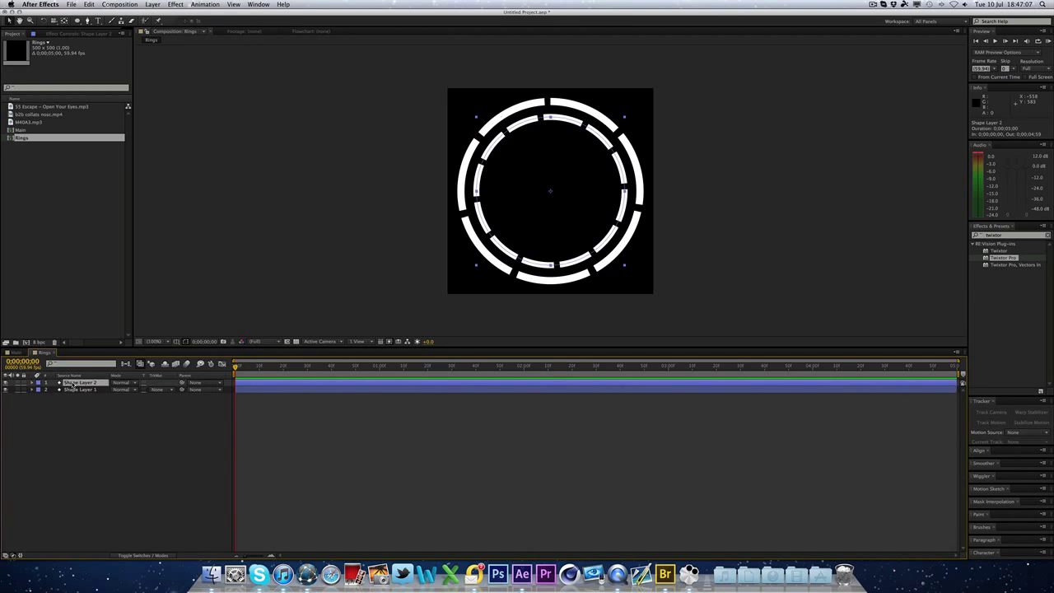
left_click(75, 391, "shift")
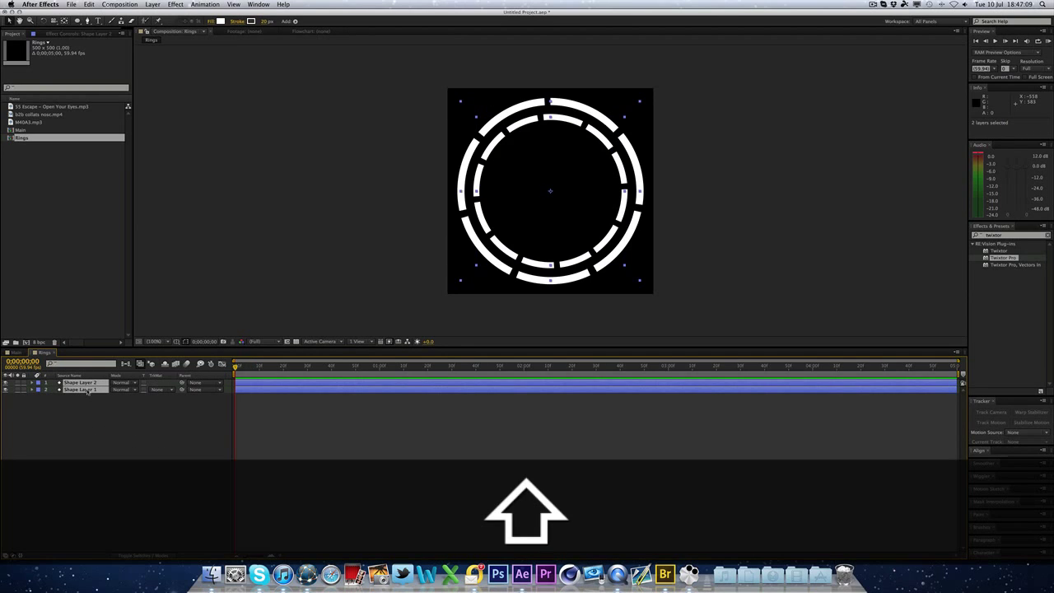
key("r")
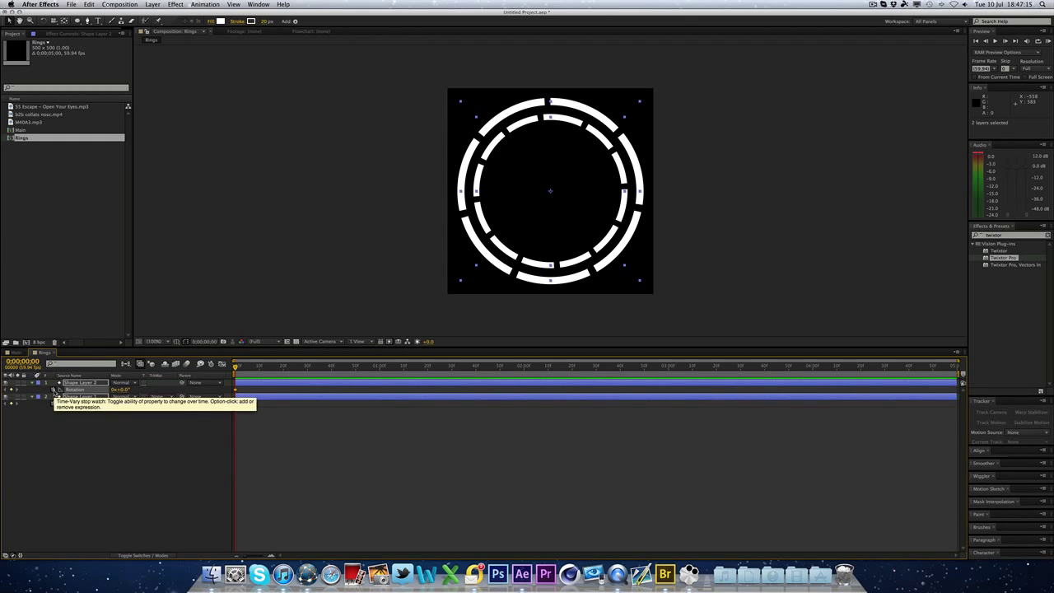
left_click(54, 389)
At the last frame, 0;00;04;59, set the inner ring's rotation to 6 full revolutions.
left_click_drag(950, 369, 996, 373)
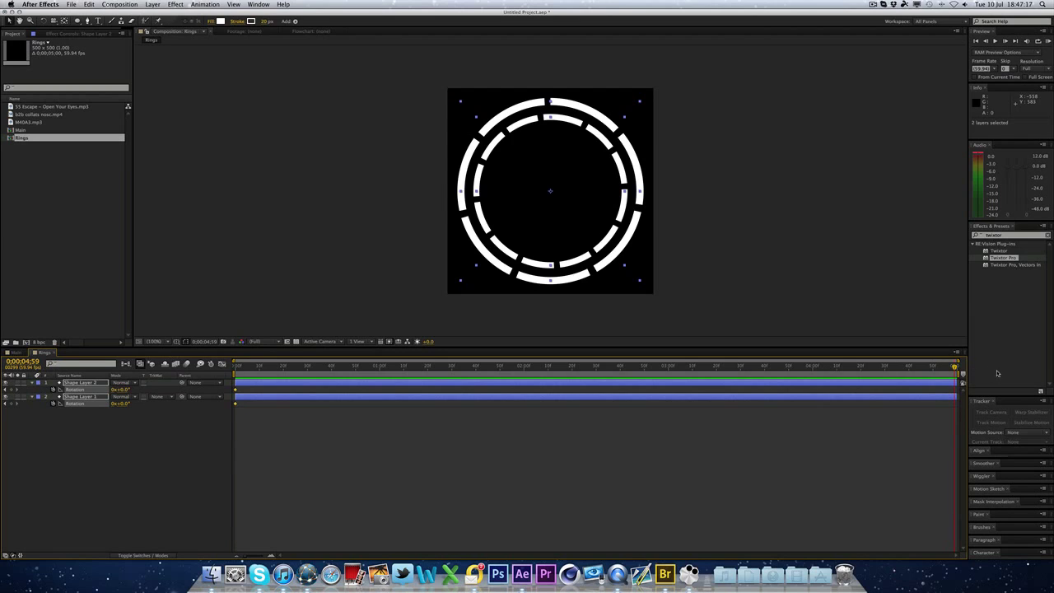
left_click(170, 461)
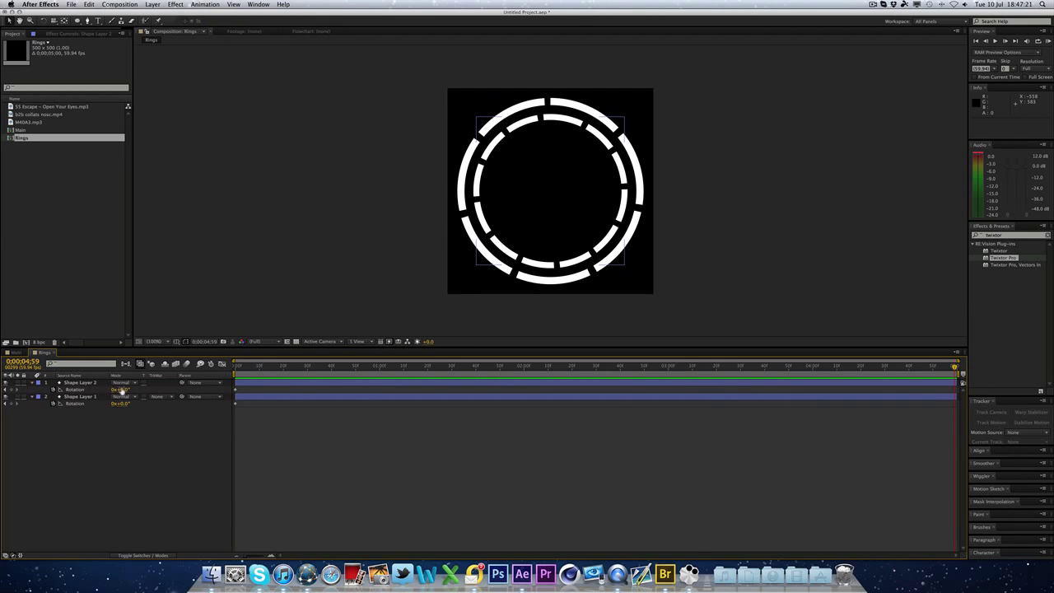
left_click(116, 390)
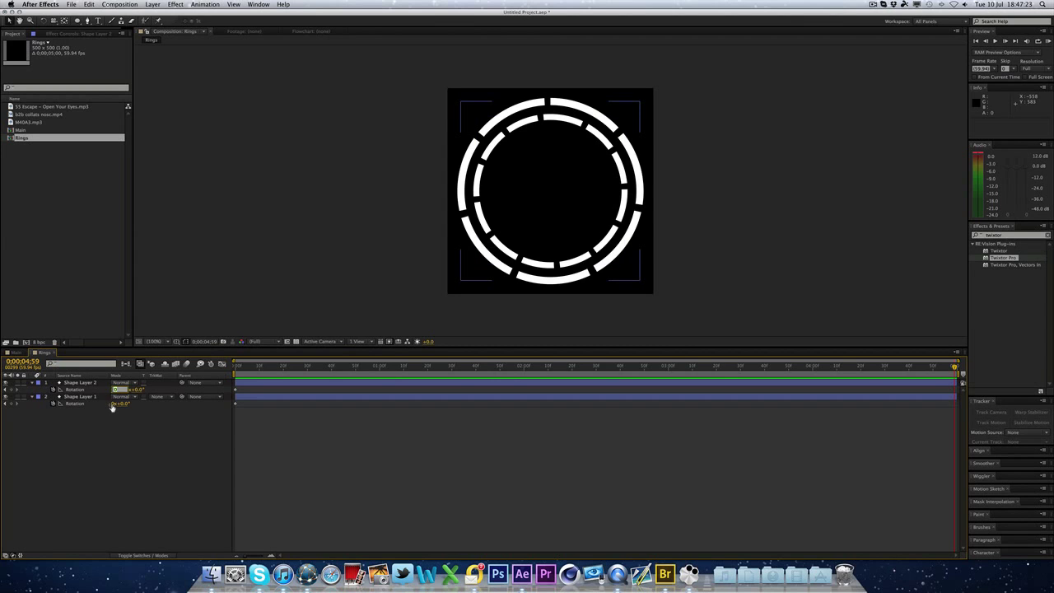
type("6")
key("Return")
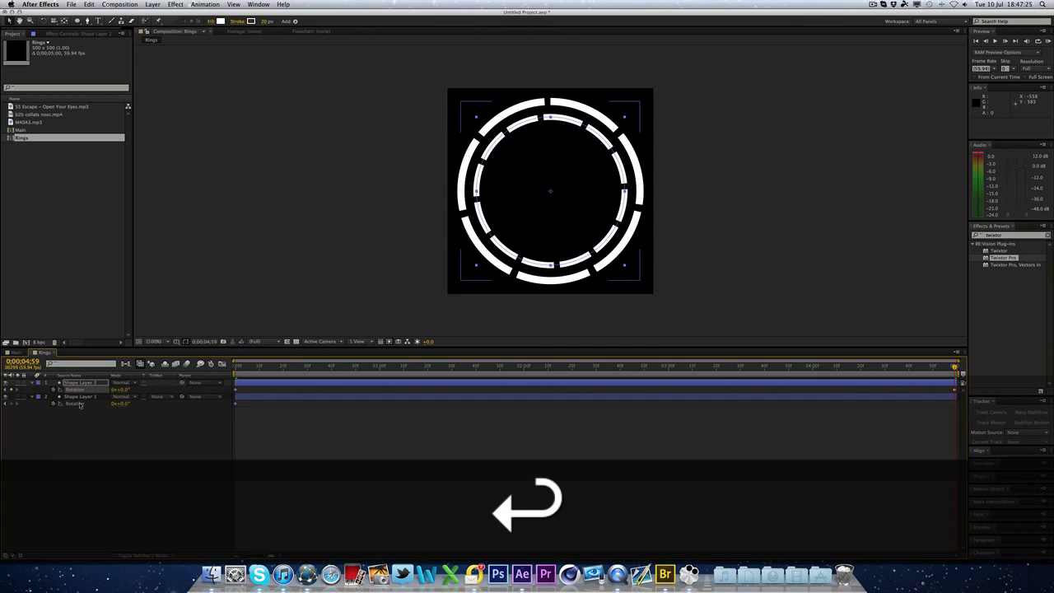
Set the outer ring's rotation at the last frame to -6 full revolutions.
left_click(117, 404)
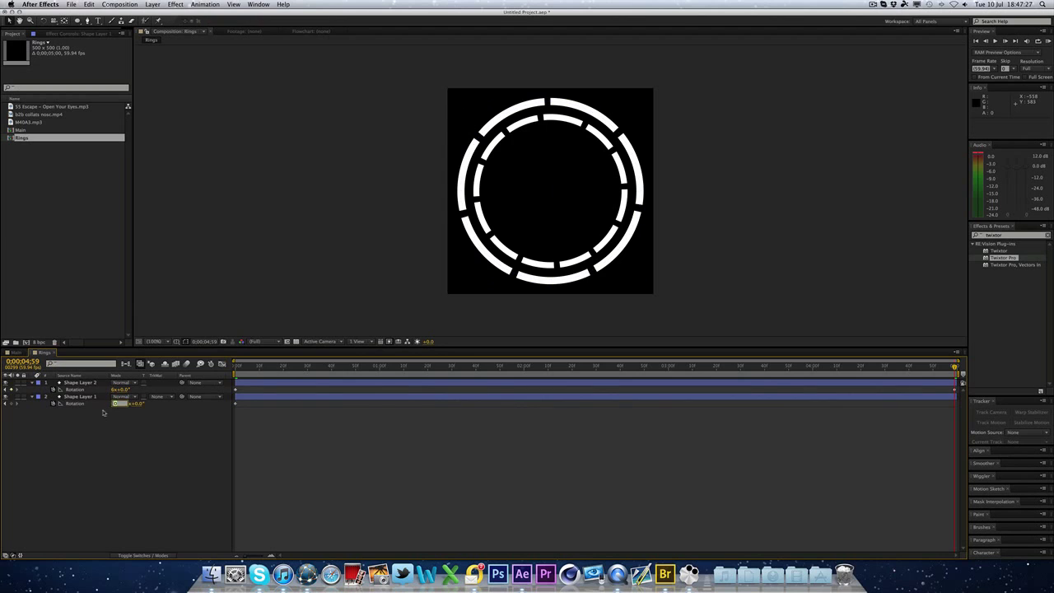
type("6")
key("Return")
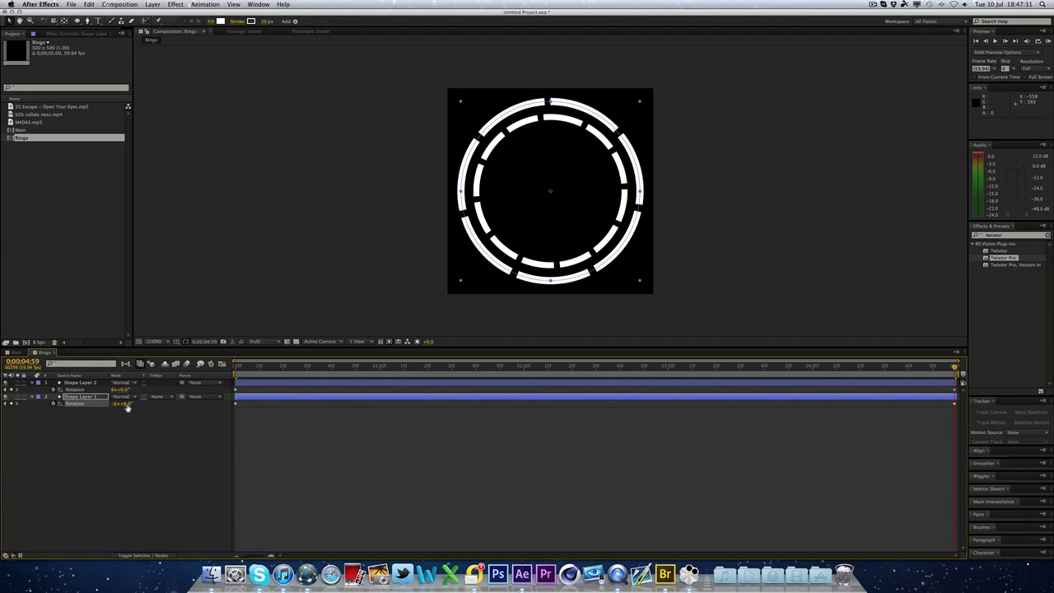
left_click(120, 391)
left_click(117, 396)
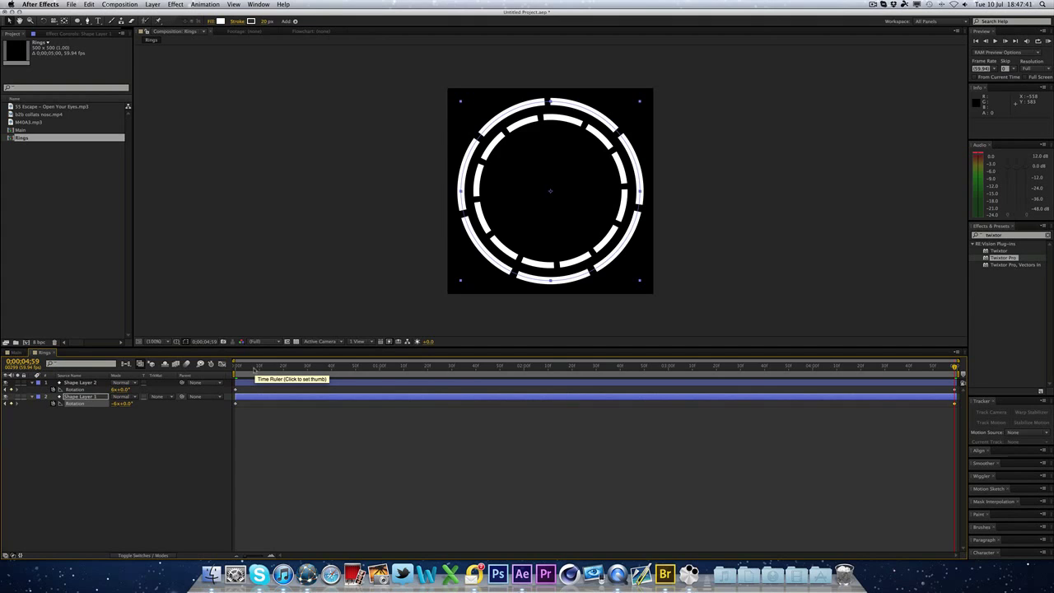
Scrub through the Rings composition to check how the two rings rotate against each other.
left_click_drag(232, 368, 477, 378)
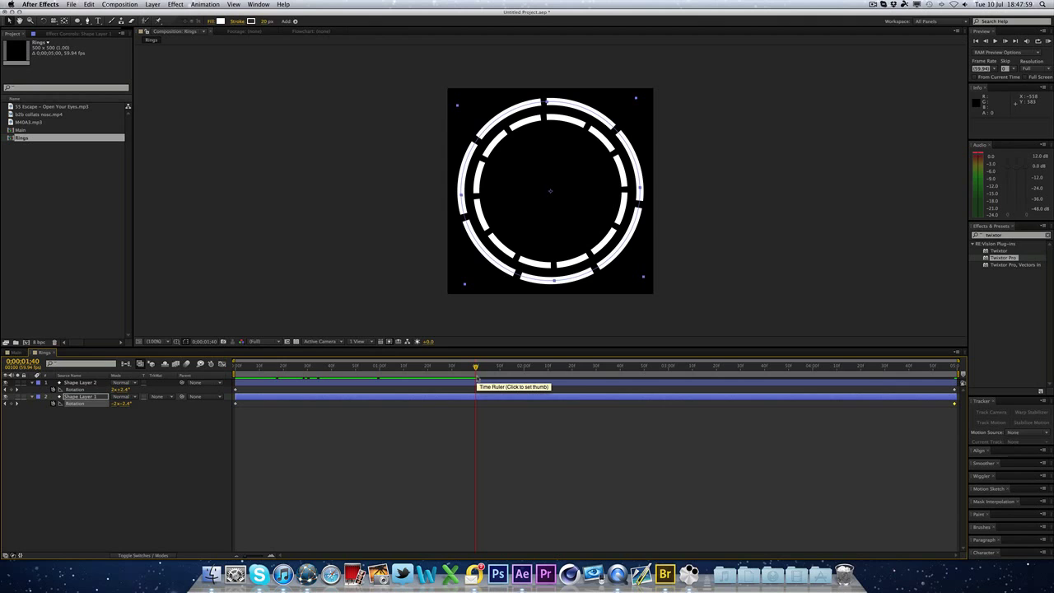
left_click(115, 389)
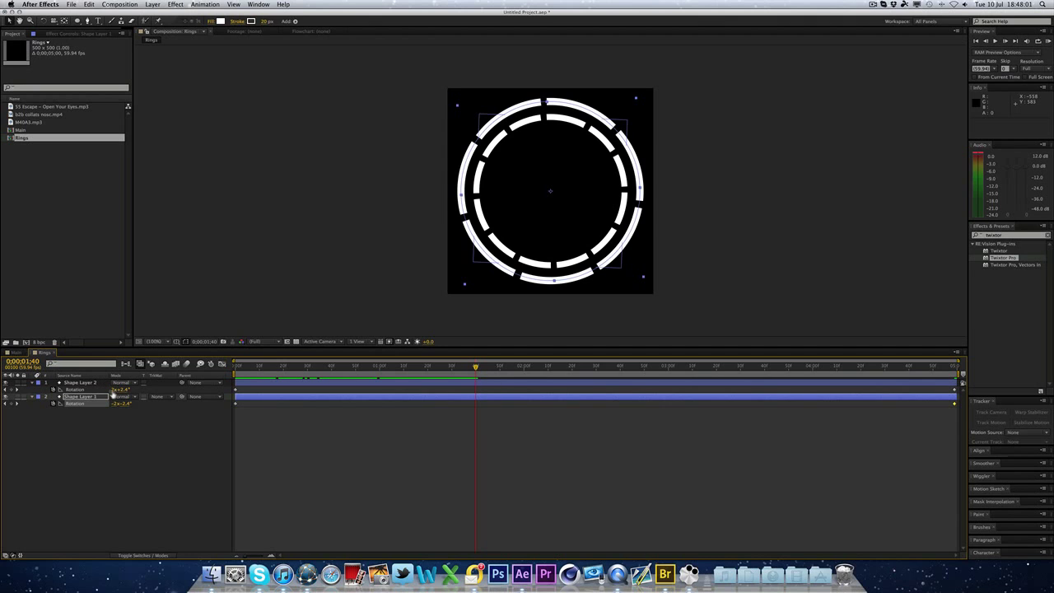
left_click_drag(475, 366, 680, 371)
left_click(274, 248)
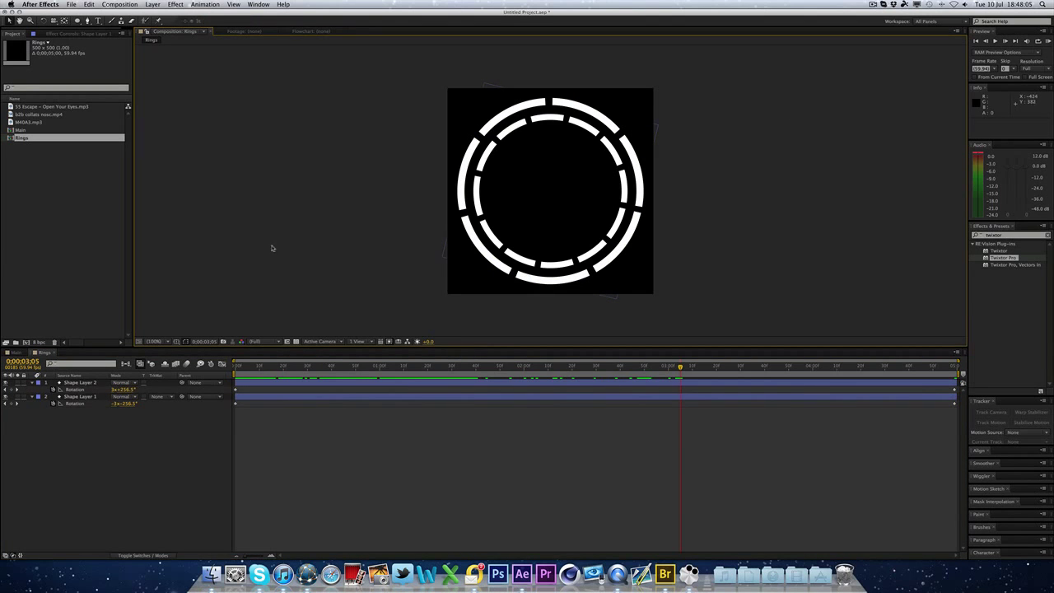
Place the Rings composition above the gameplay clip in the Main composition, starting at the first marker, 0;00;02;04.
left_click(11, 354)
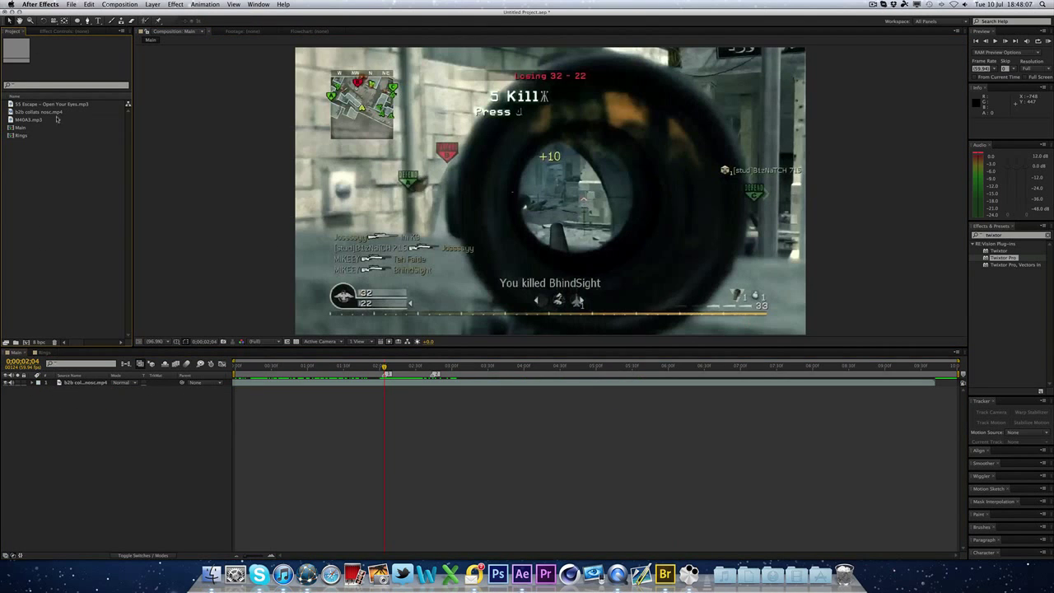
left_click(23, 136)
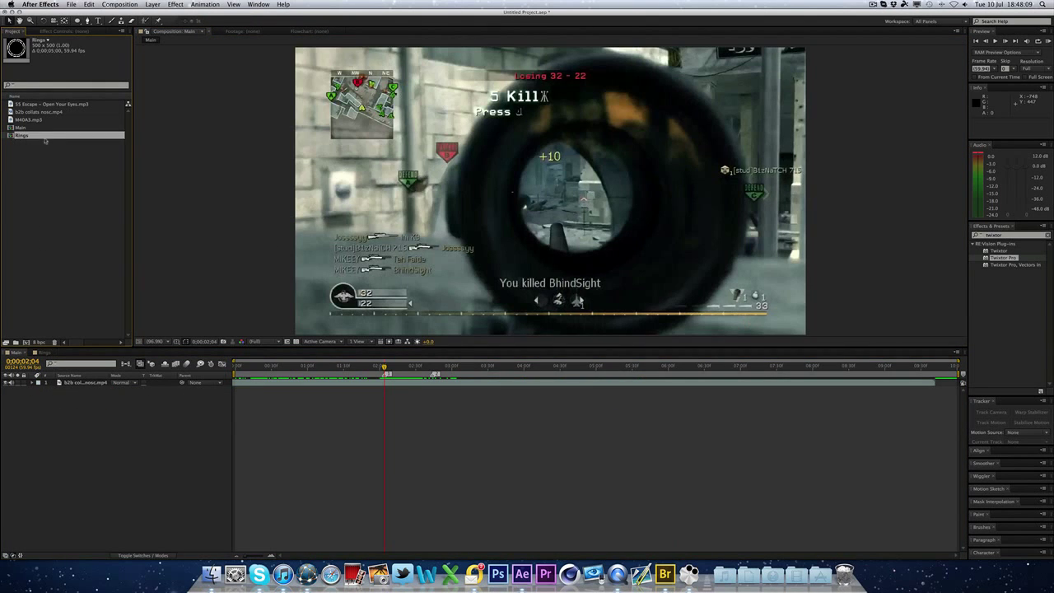
left_click_drag(25, 137, 391, 400)
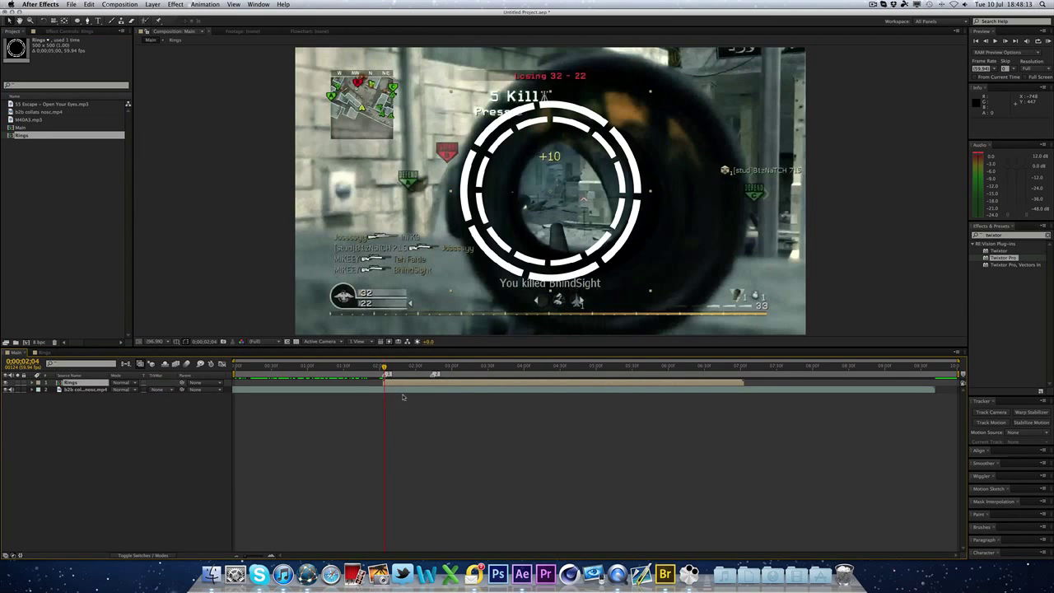
Shift the Rings layer earlier, return to the first marker at 0;00;02;04 and snap the layer's start back to it.
left_click_drag(391, 383, 342, 382)
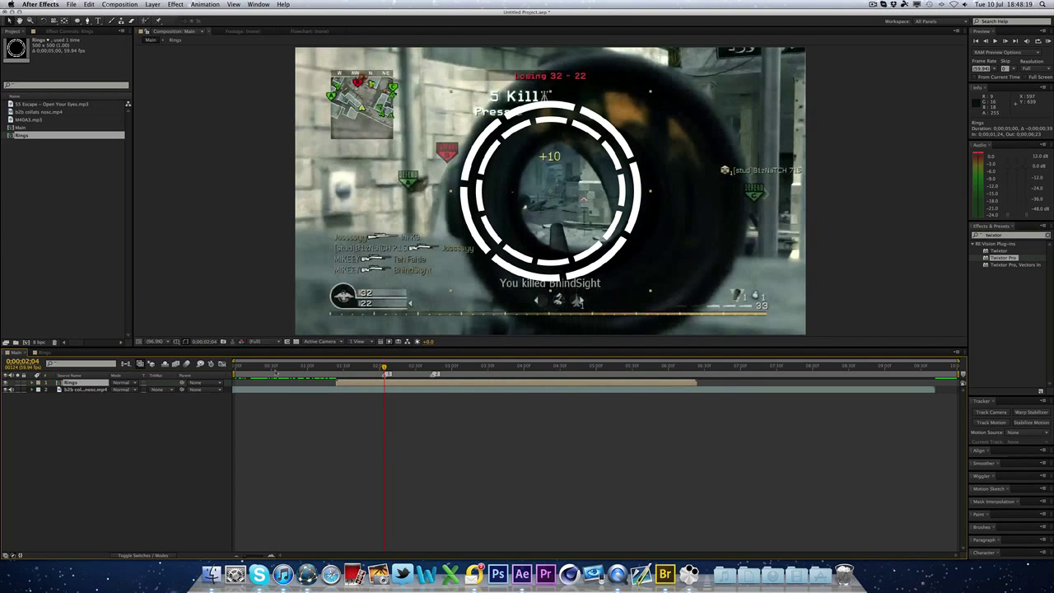
left_click(268, 365)
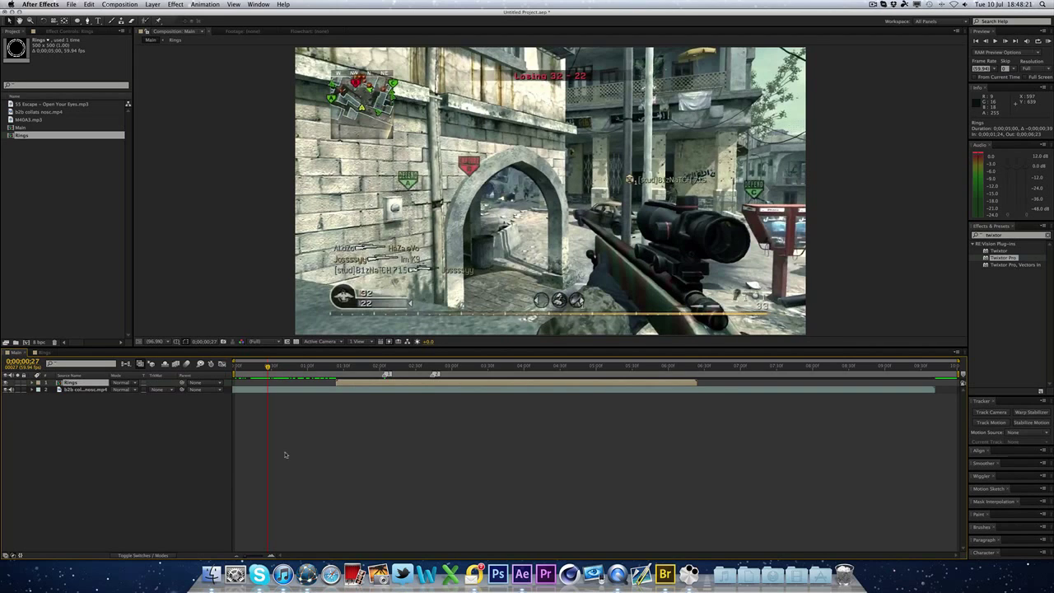
key("space")
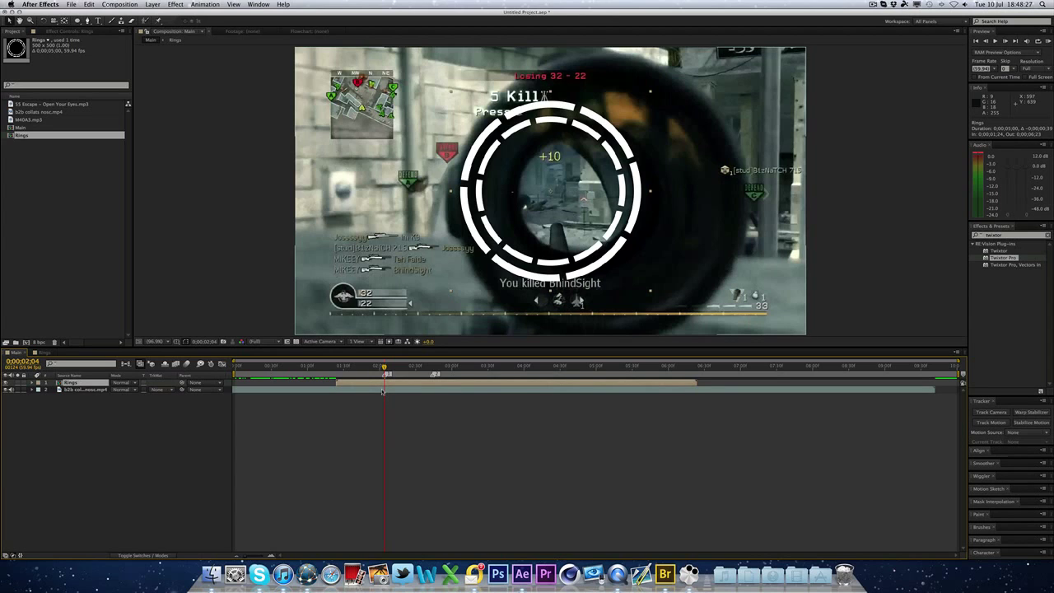
key("bracketleft")
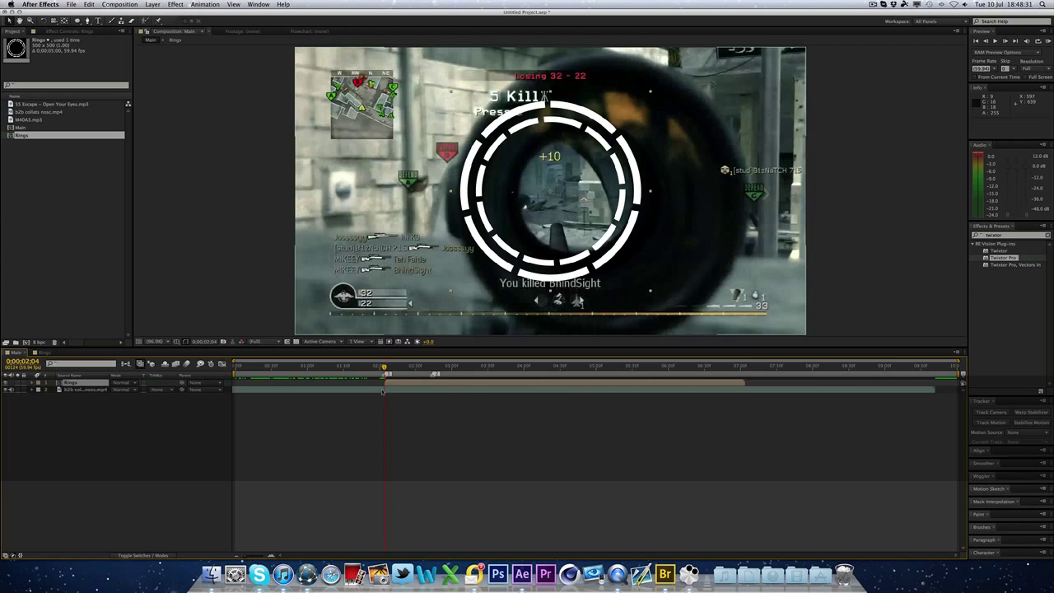
left_click(382, 390)
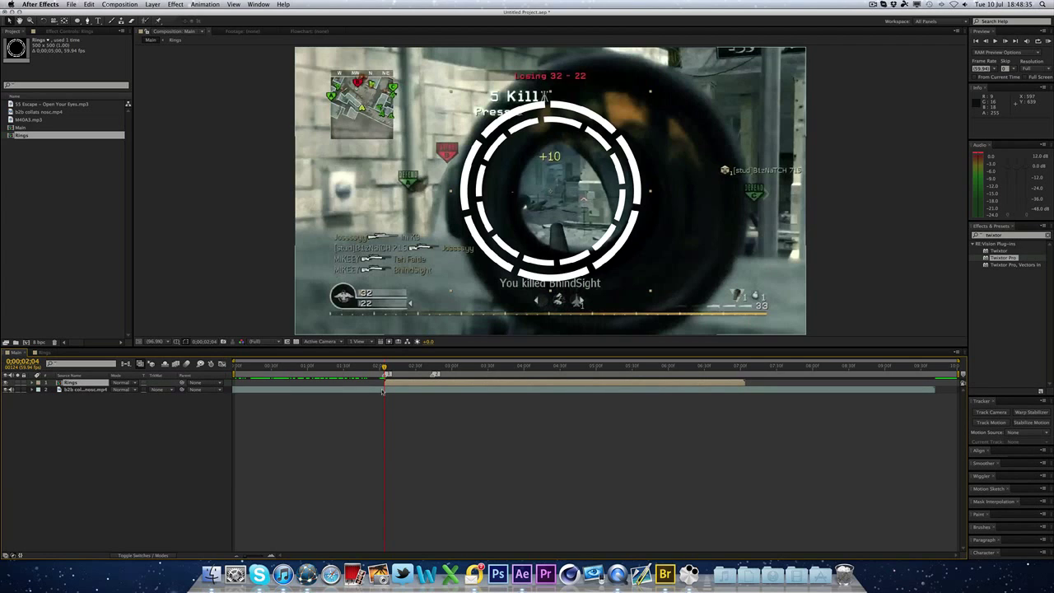
Scrub ahead to 0;00;02;17 to check the rings over the scope, and return to the first marker.
key("super+Left")
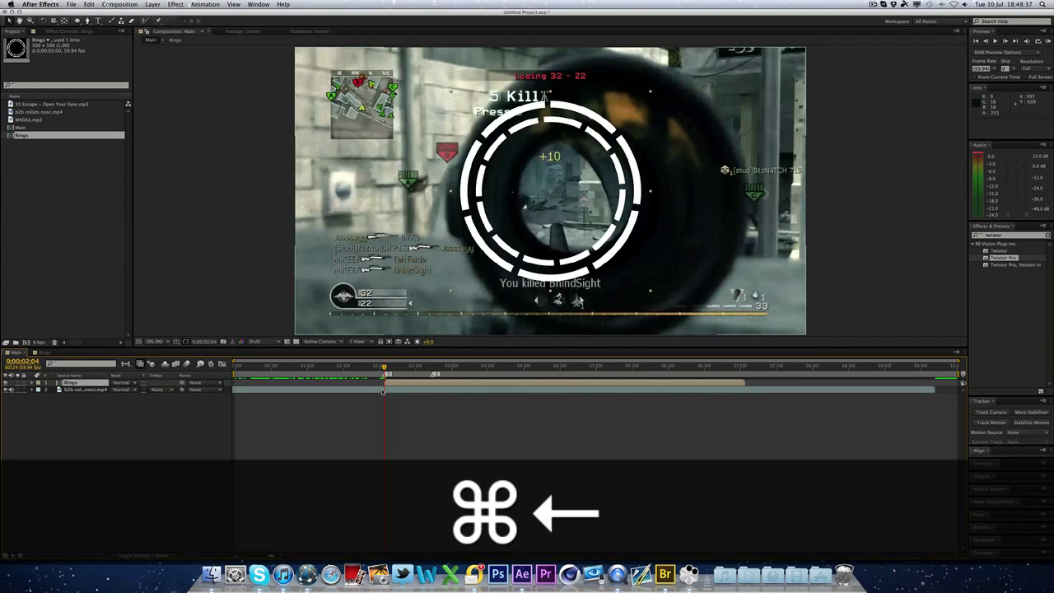
key("super+Right")
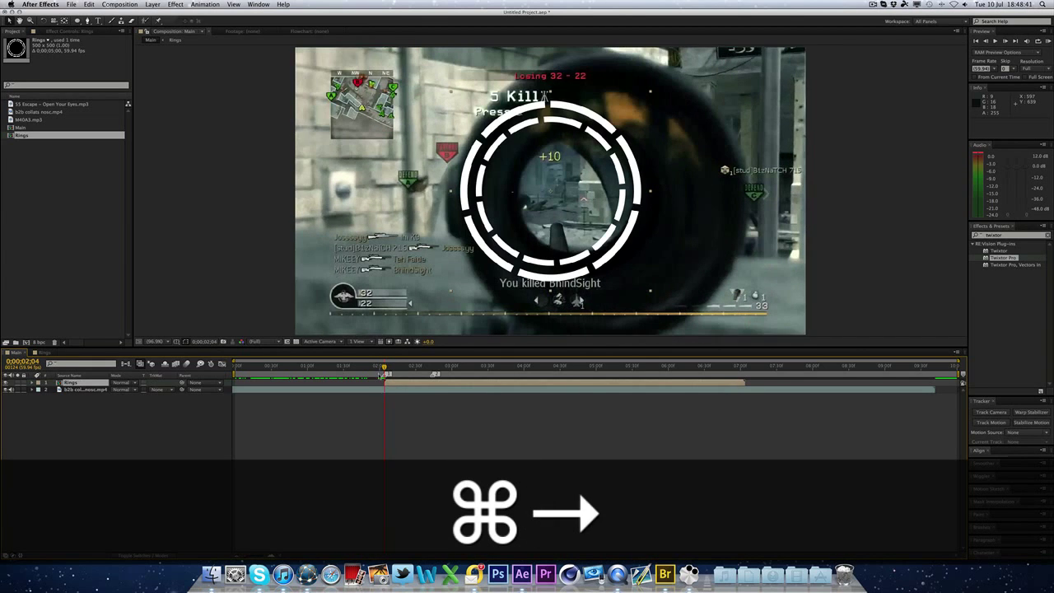
left_click_drag(386, 368, 395, 369)
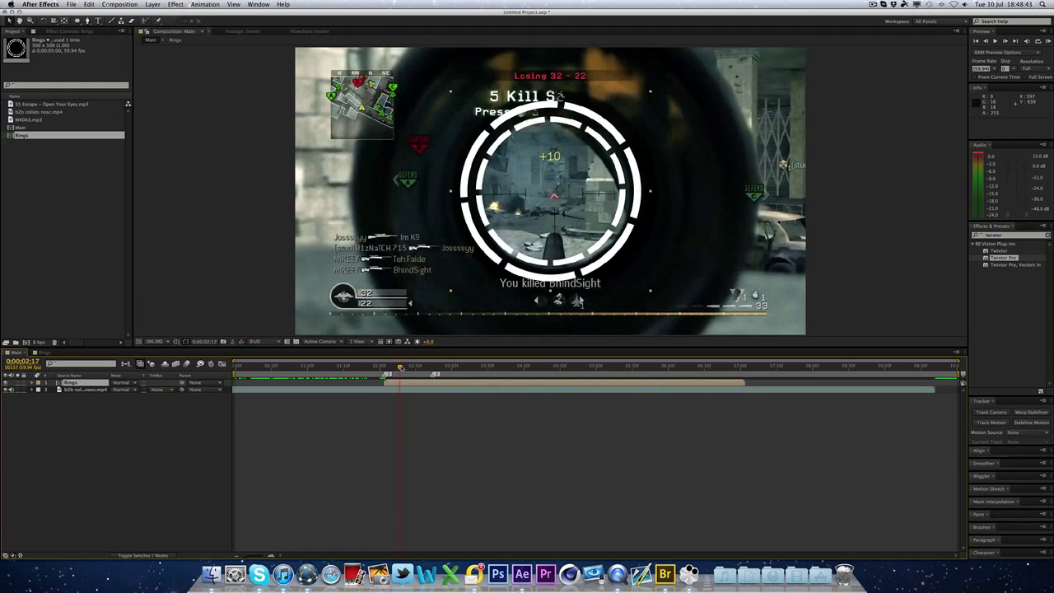
key("1")
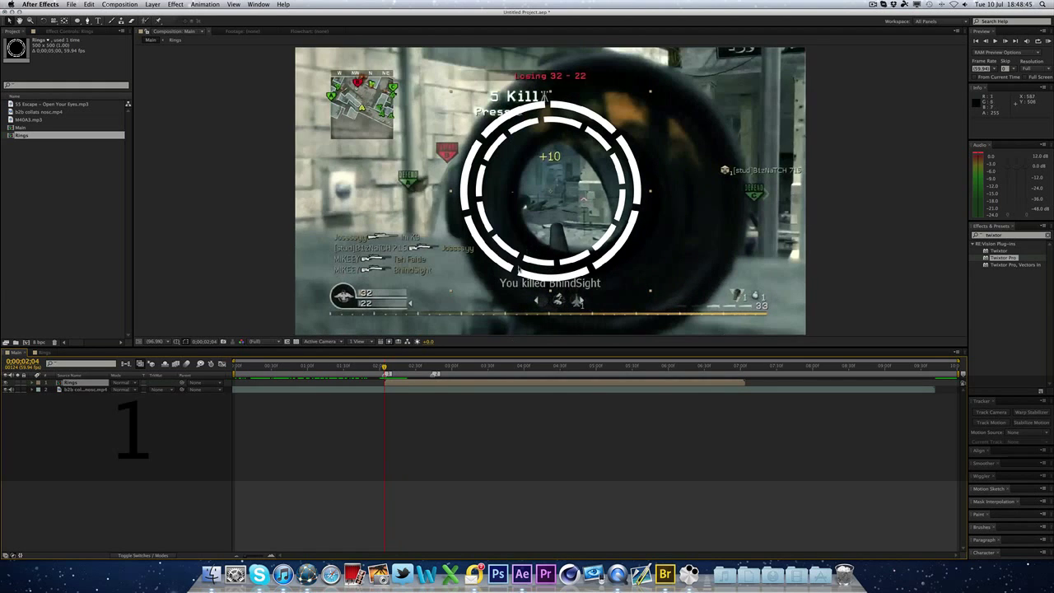
left_click(568, 225)
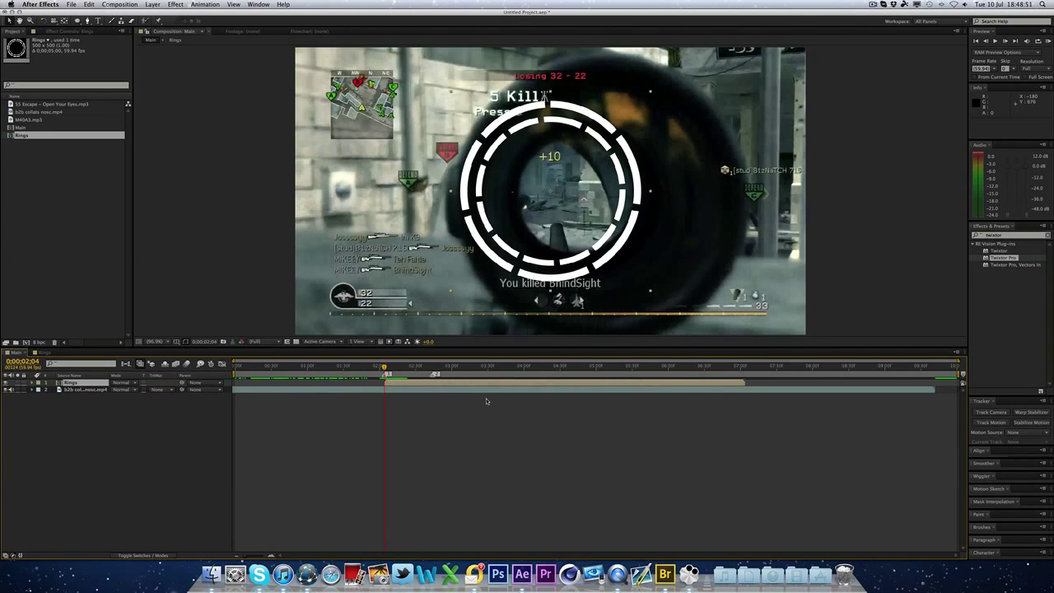
Reveal the Rings layer's Opacity, Scale and Position properties together in the Main composition's timeline.
key("shift")
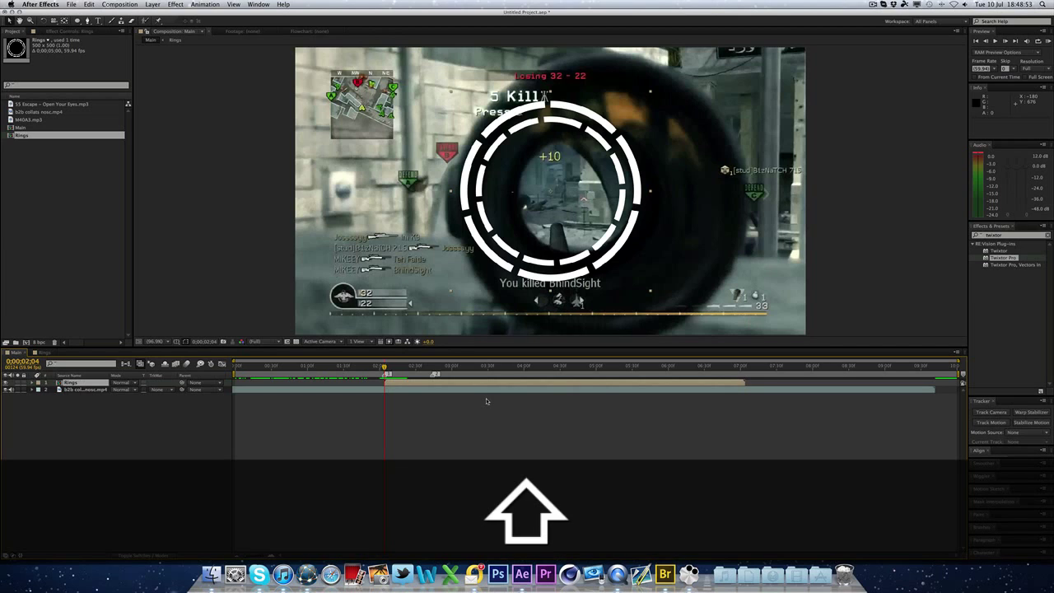
key("shift+t")
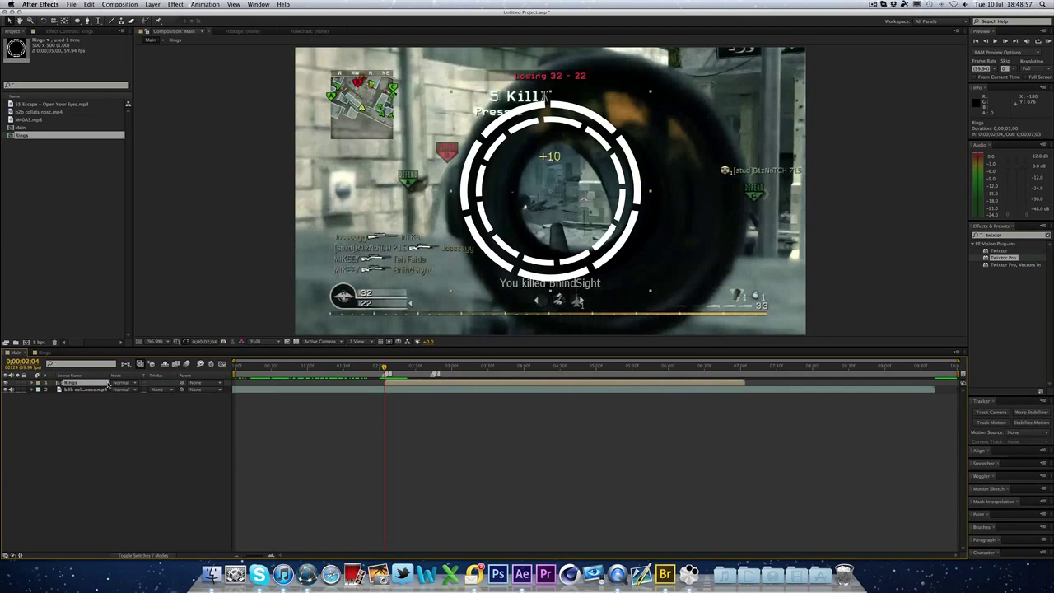
key("t")
key("shift")
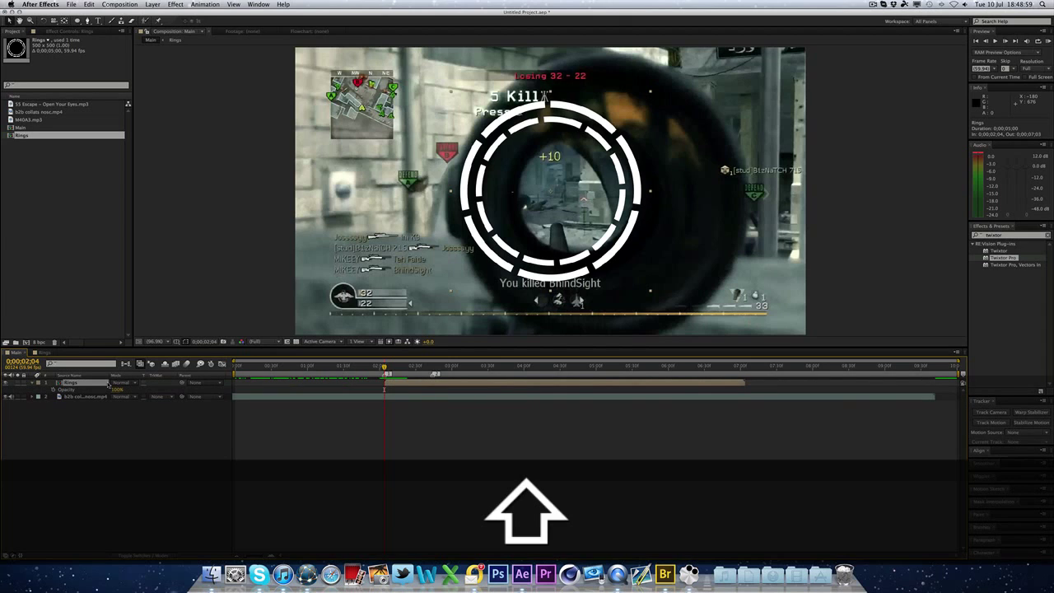
key("shift+s")
key("shift+p")
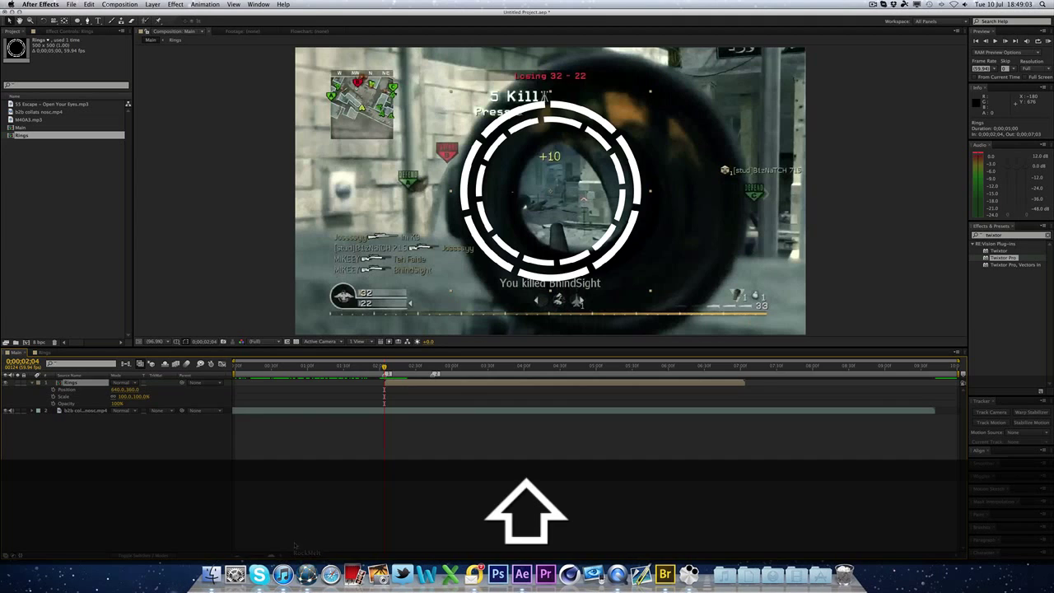
Start keyframing the Rings layer's Position, Scale and Opacity at the first marker, 0;00;02;04.
left_click(273, 555)
left_click(272, 556)
left_click(273, 556)
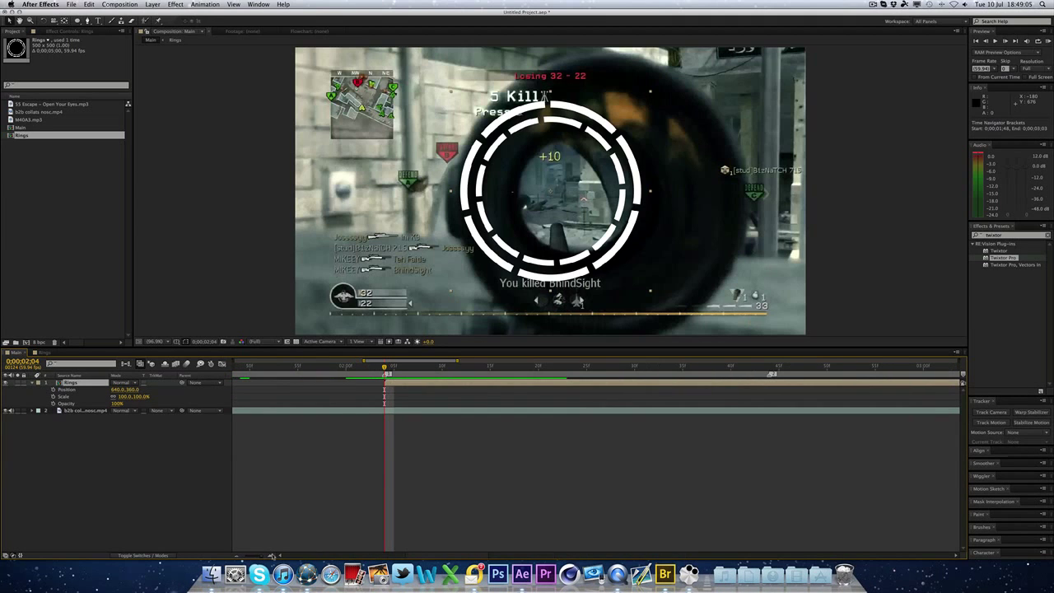
left_click_drag(459, 556, 469, 557)
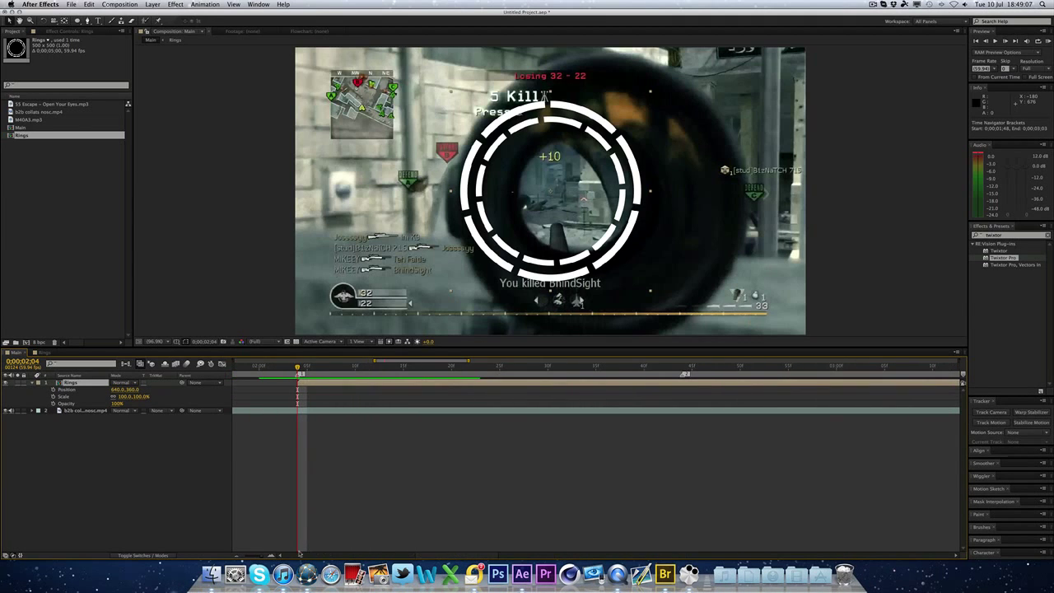
left_click(272, 556)
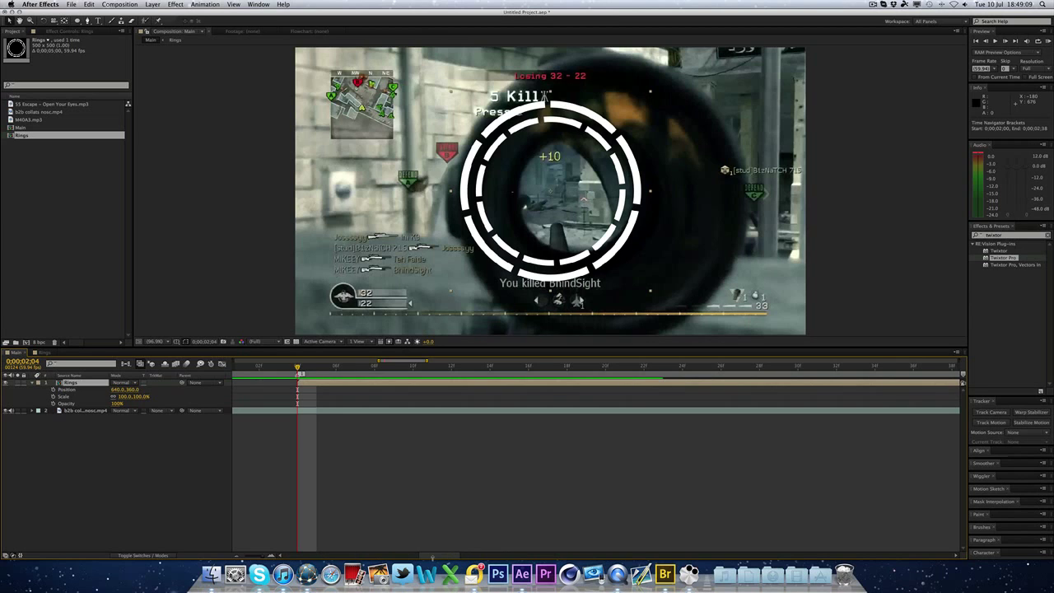
left_click_drag(433, 558, 472, 553)
left_click(235, 556)
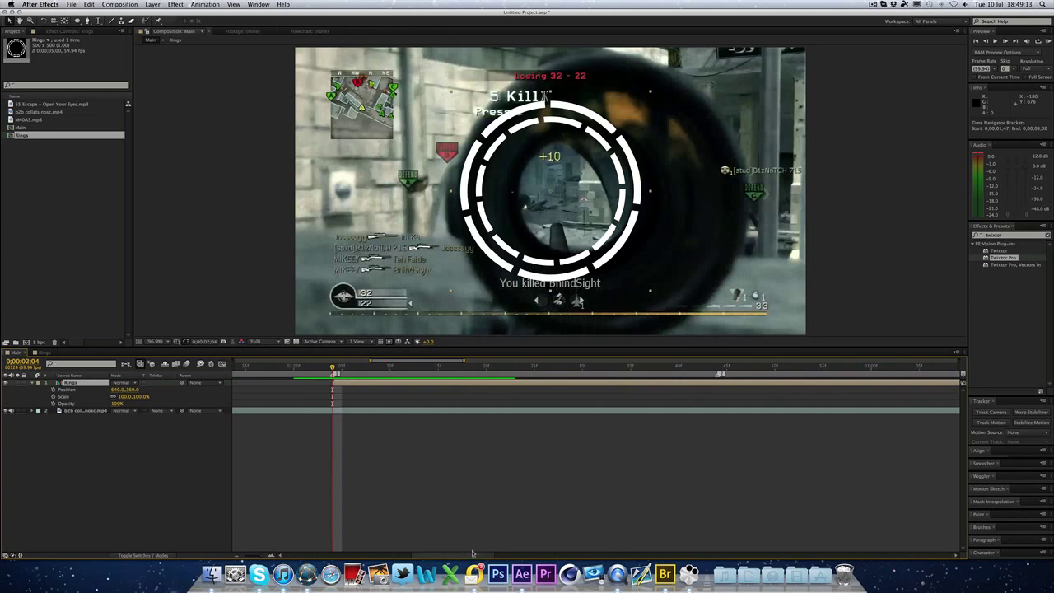
left_click(53, 389)
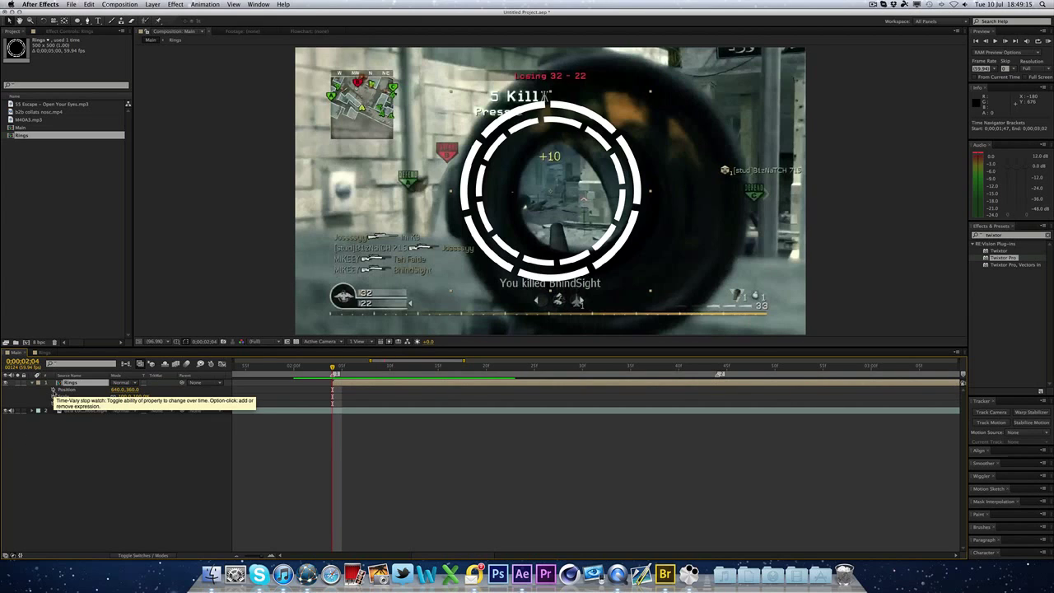
left_click(54, 396)
left_click(53, 402)
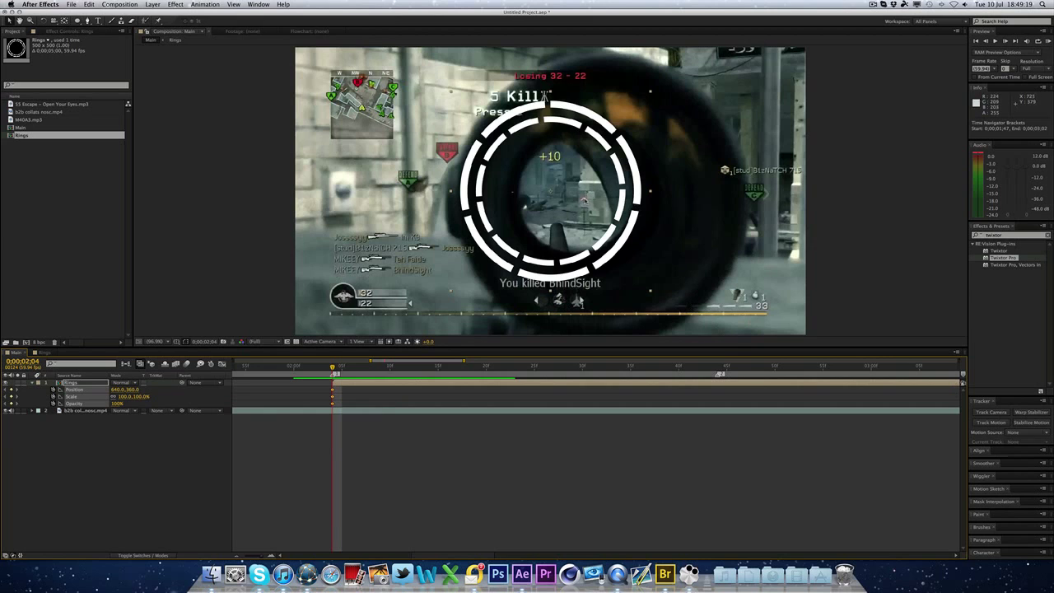
Fit the rings to the scope at 0;00;02;04 by scaling them to 60% and positioning them at about 699.8, 373.4.
mouse_move(602, 206)
left_mouse_down()
mouse_move(652, 216)
mouse_move(622, 222)
mouse_move(609, 206)
left_mouse_up()
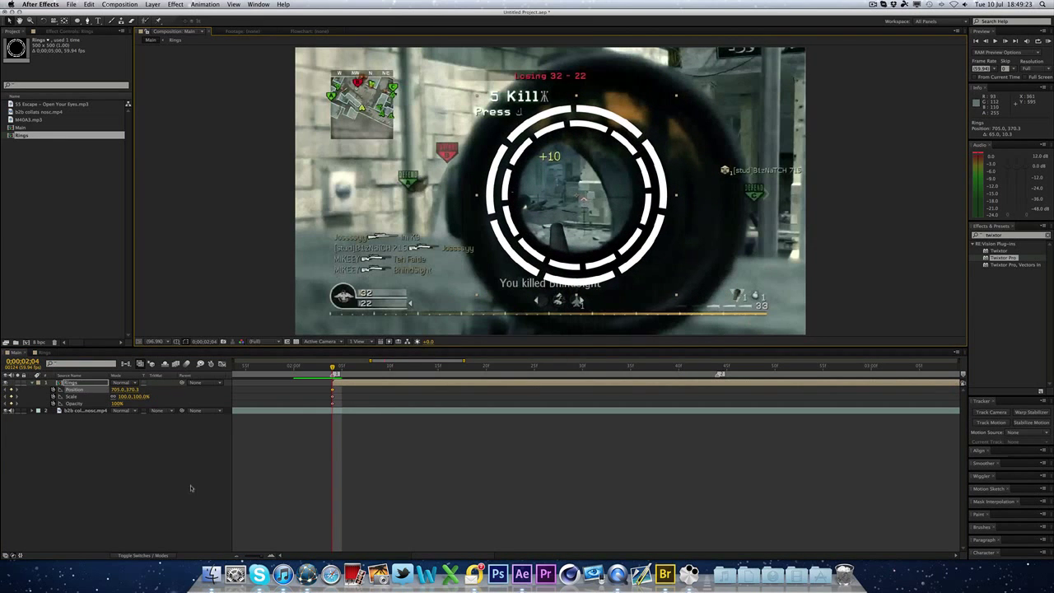
left_click_drag(142, 397, 108, 397)
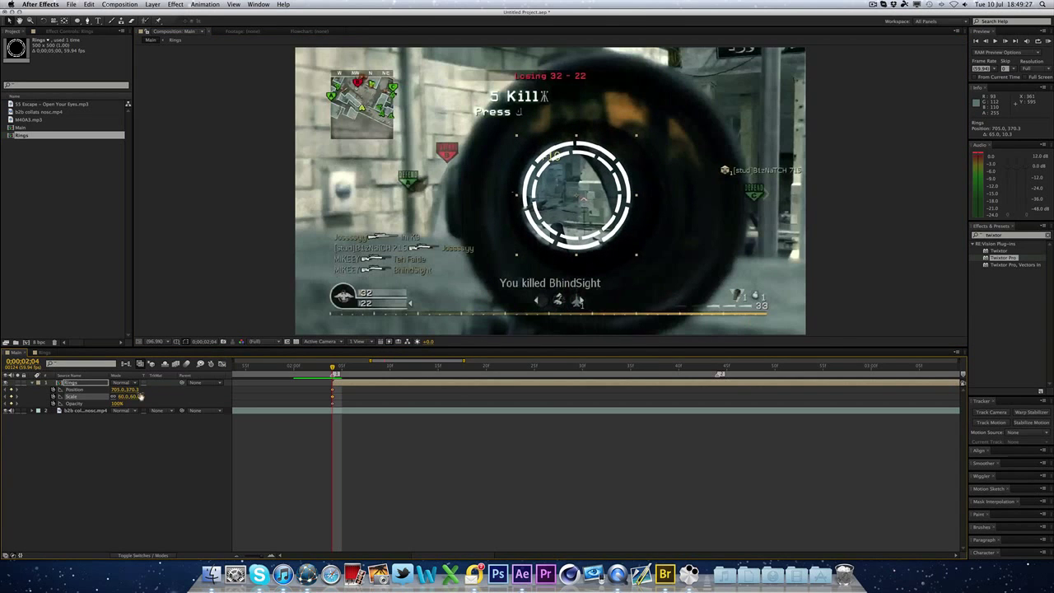
left_click_drag(531, 206, 529, 208)
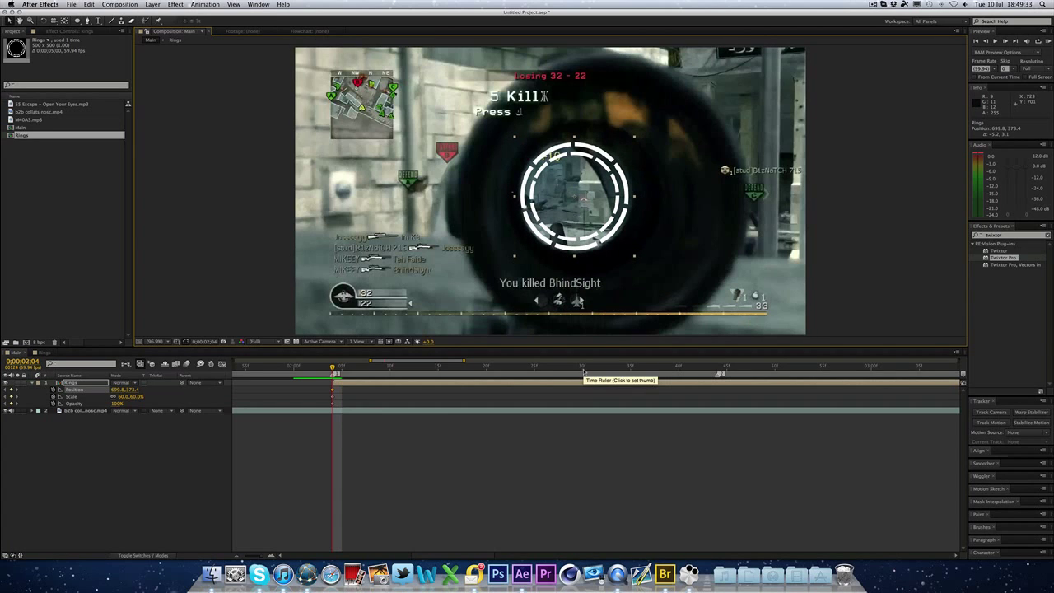
At the following frame, 0;00;02;05, scale the rings to 72% and center them on the scope at about 666.8, 367.2.
key("super")
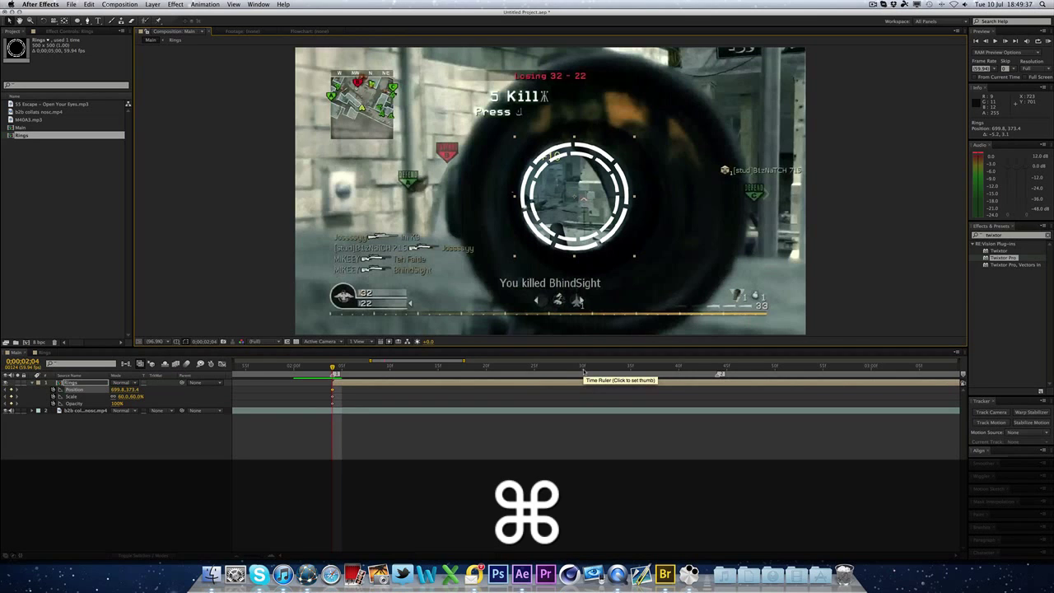
key("super+Right")
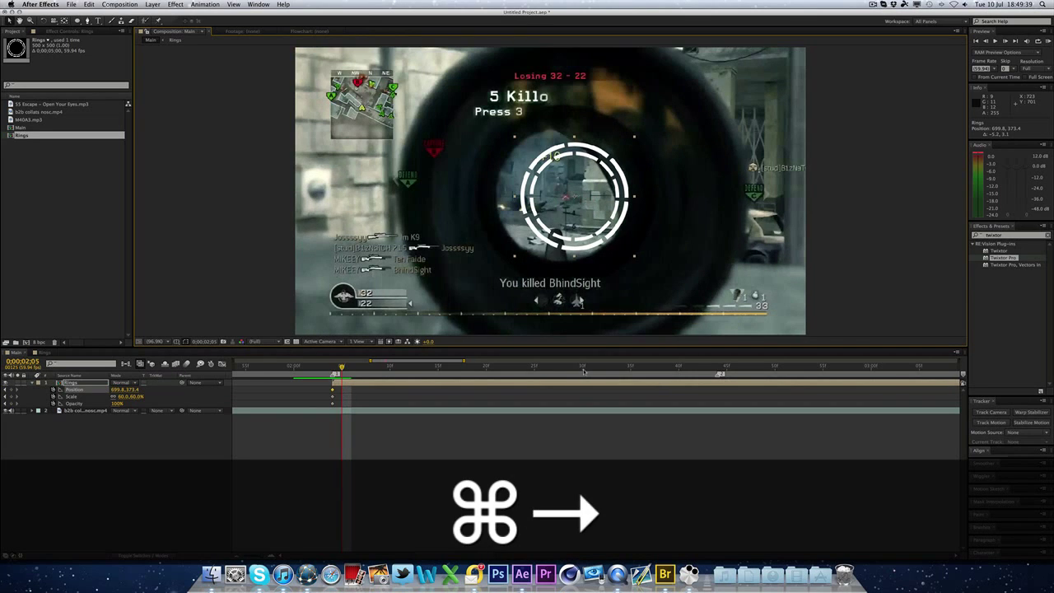
left_click_drag(604, 219, 589, 217)
left_click_drag(137, 397, 142, 397)
left_click_drag(543, 196, 544, 193)
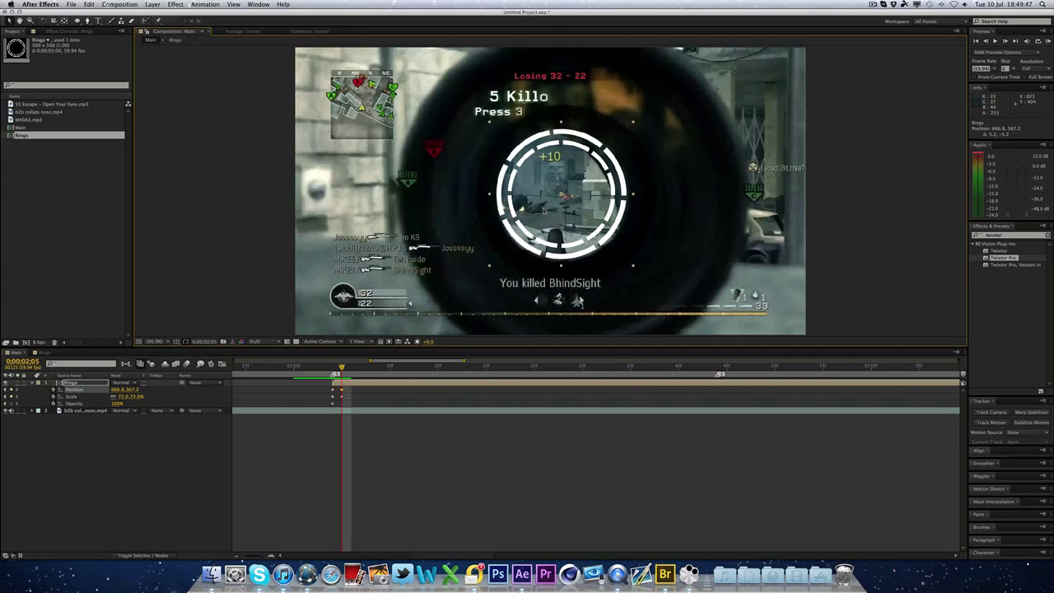
At 0;00;02;06, scale the rings to 82% and center them on the scope at about 648.3, 364.1.
key("super+Right")
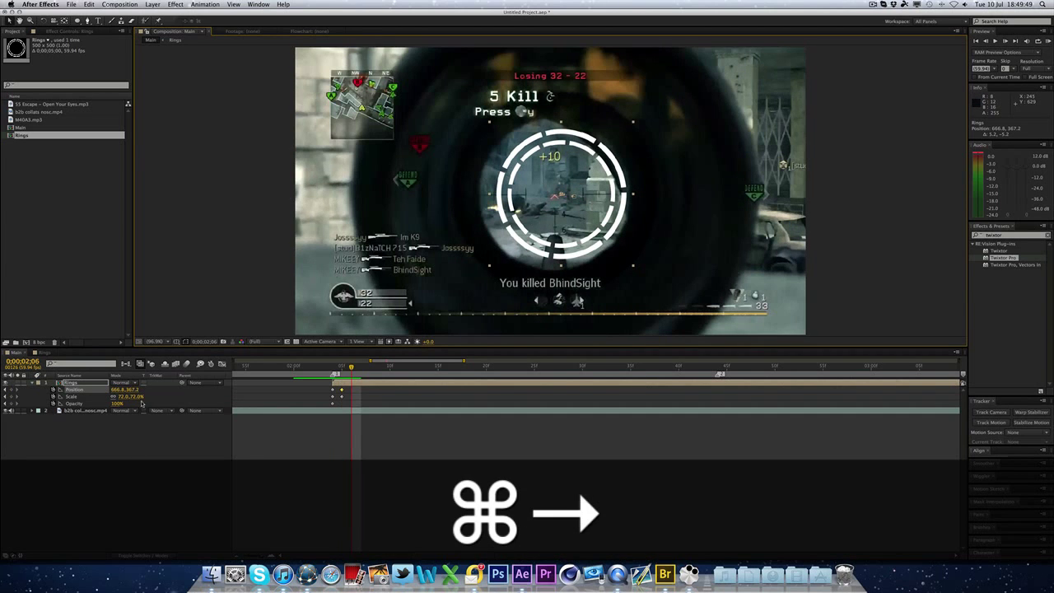
left_click_drag(550, 246, 541, 247)
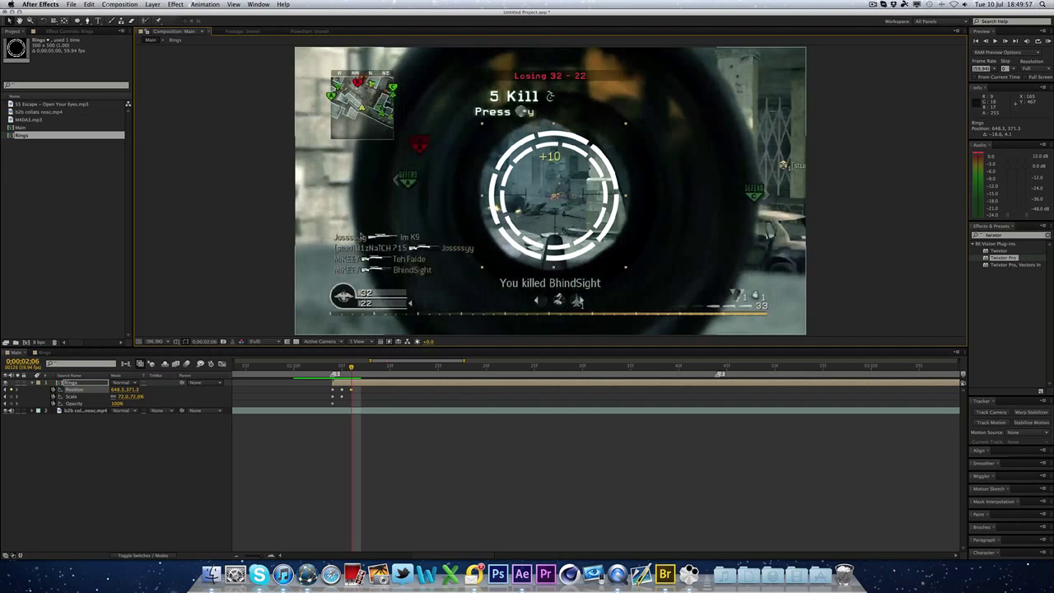
left_click_drag(140, 396, 145, 396)
left_click_drag(541, 238, 541, 236)
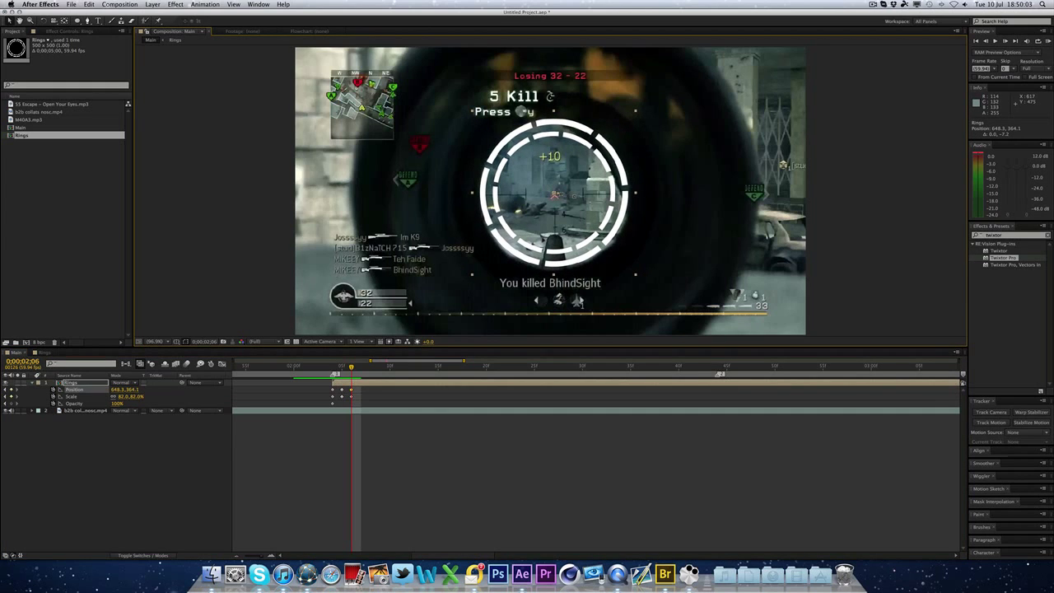
Scrub ahead to 0;00;02;37, just before the scope moves again, and add holding Position and Scale keyframes to the Rings layer.
key("super")
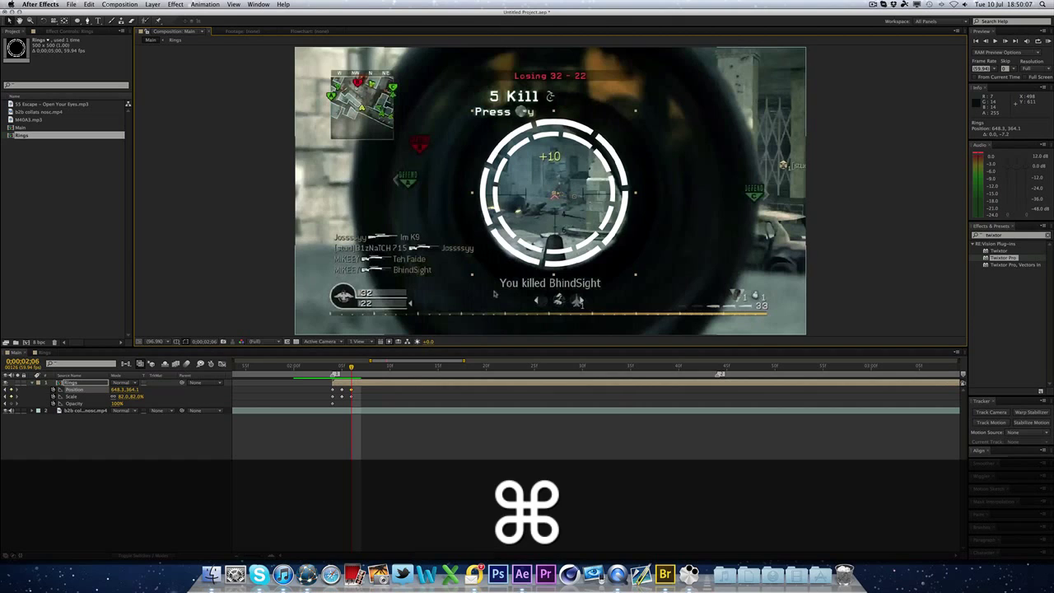
key("super+Right")
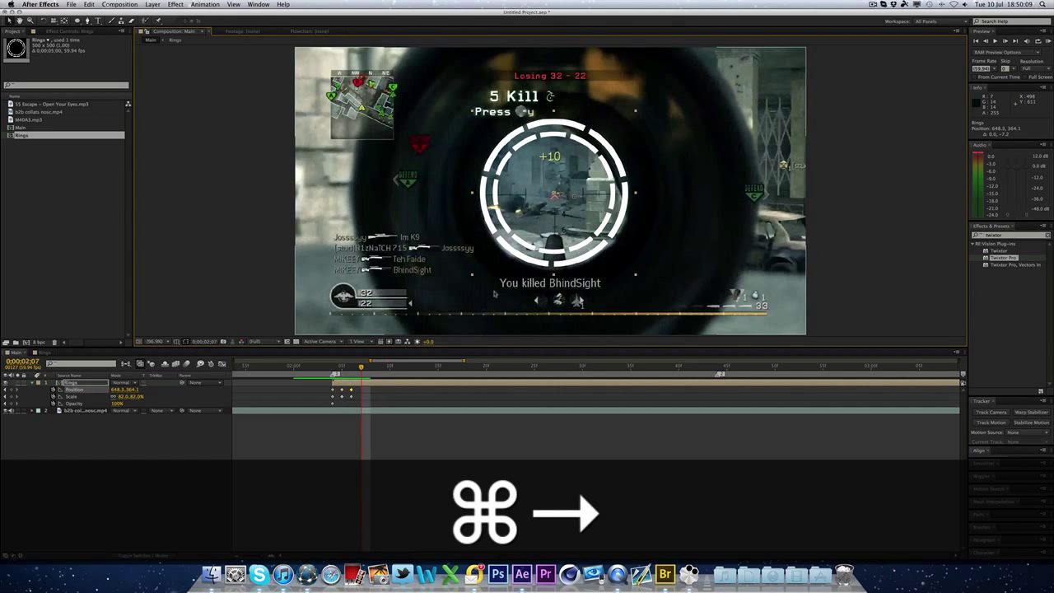
left_click_drag(371, 370, 653, 381)
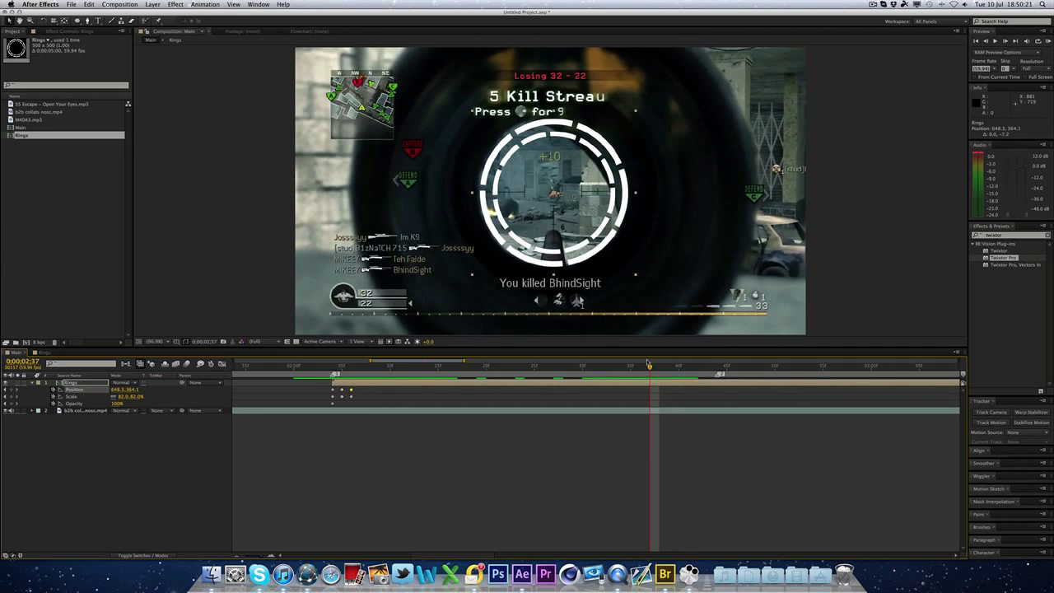
left_click(13, 396)
left_click(13, 403)
At 0;00;02;38, set the Rings layer's scale to 84% and move it to about 646.2, 360.0.
key("super+Right")
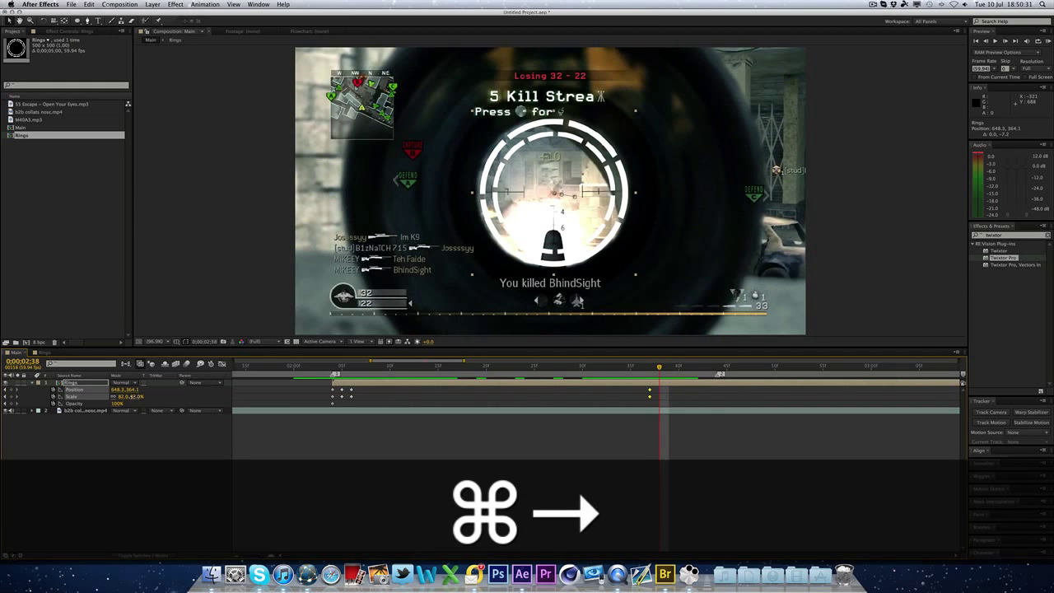
left_click(136, 397)
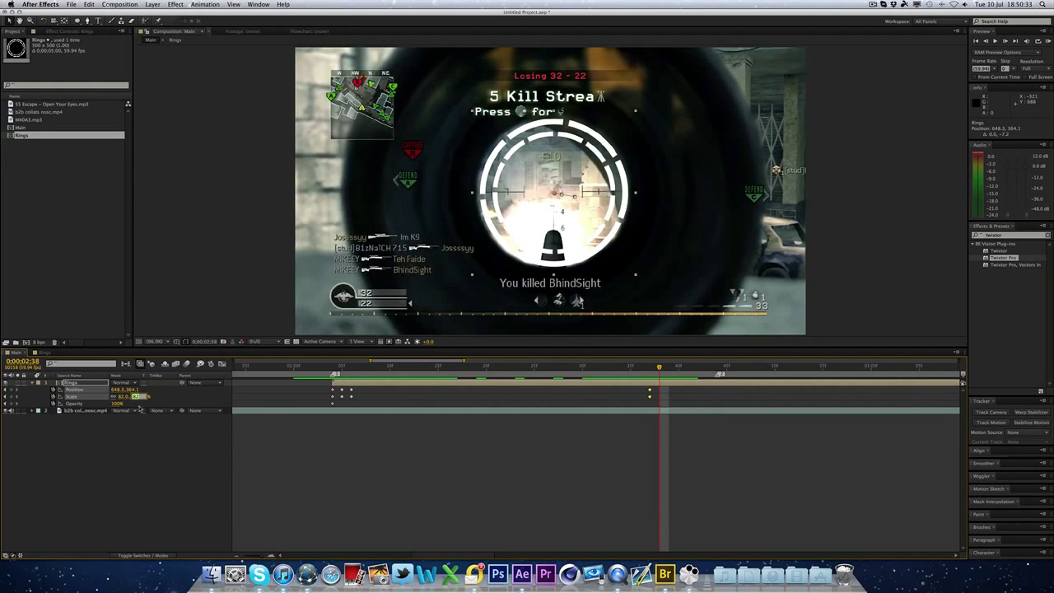
type("84")
key("Return")
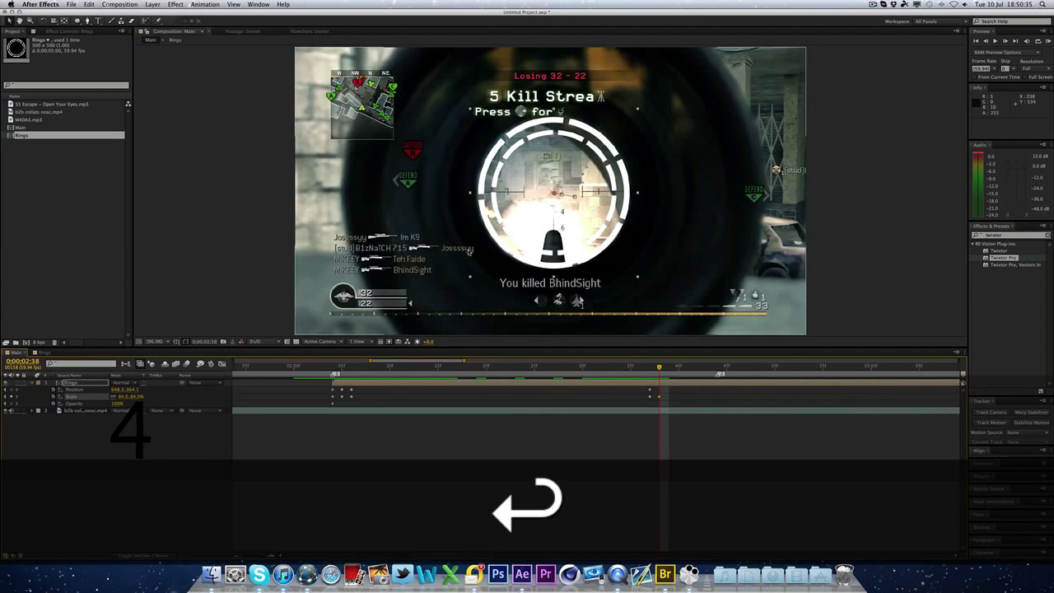
left_click_drag(577, 236, 577, 234)
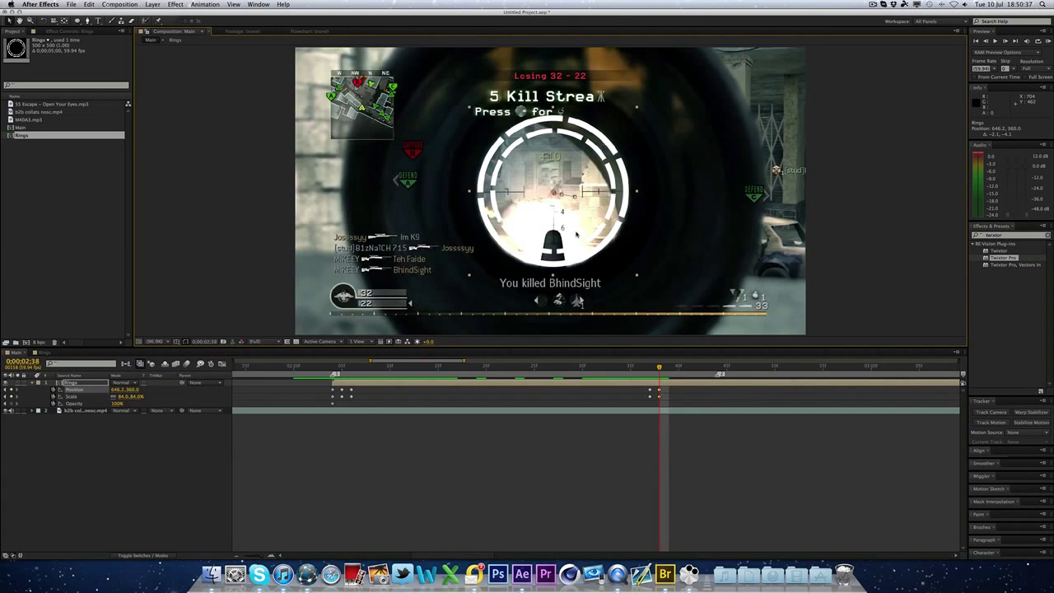
At 0;00;02;39, set the Rings layer's scale to 86% and nudge it to about 645.2, 361.0.
key("super+Right")
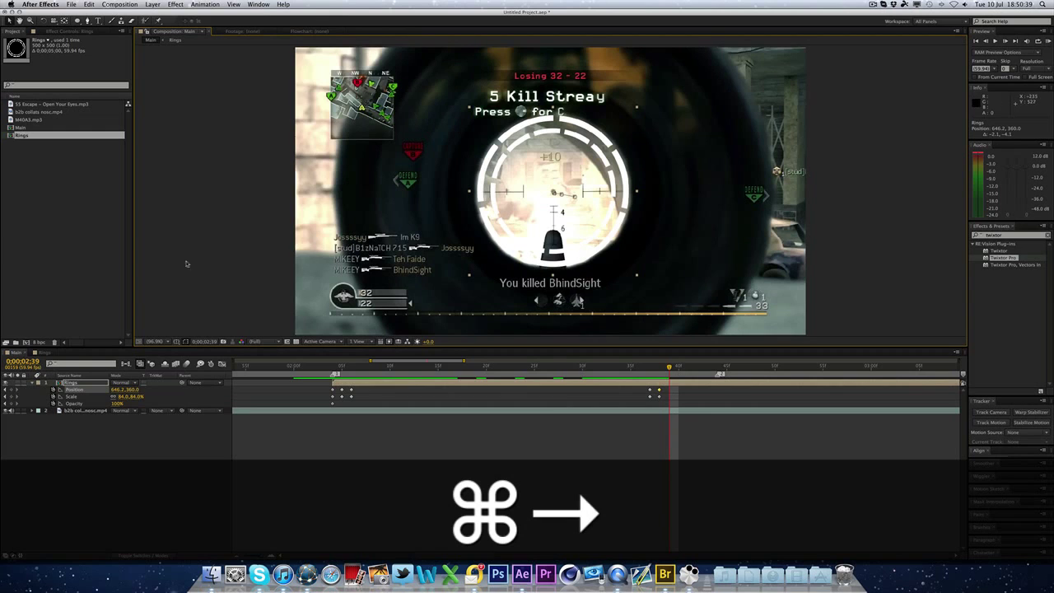
left_click(130, 396)
type("86")
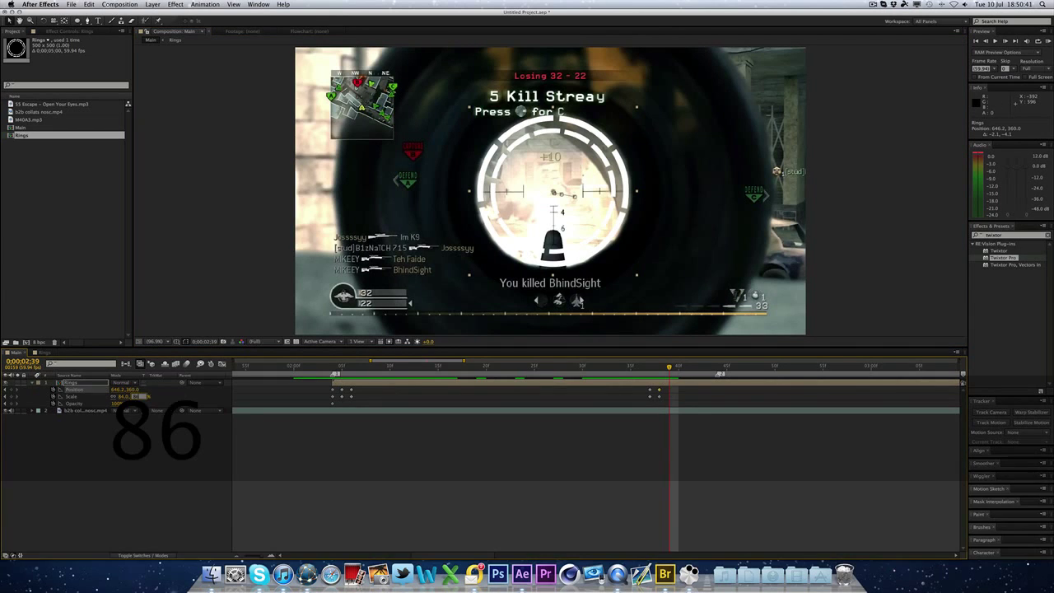
key("Return")
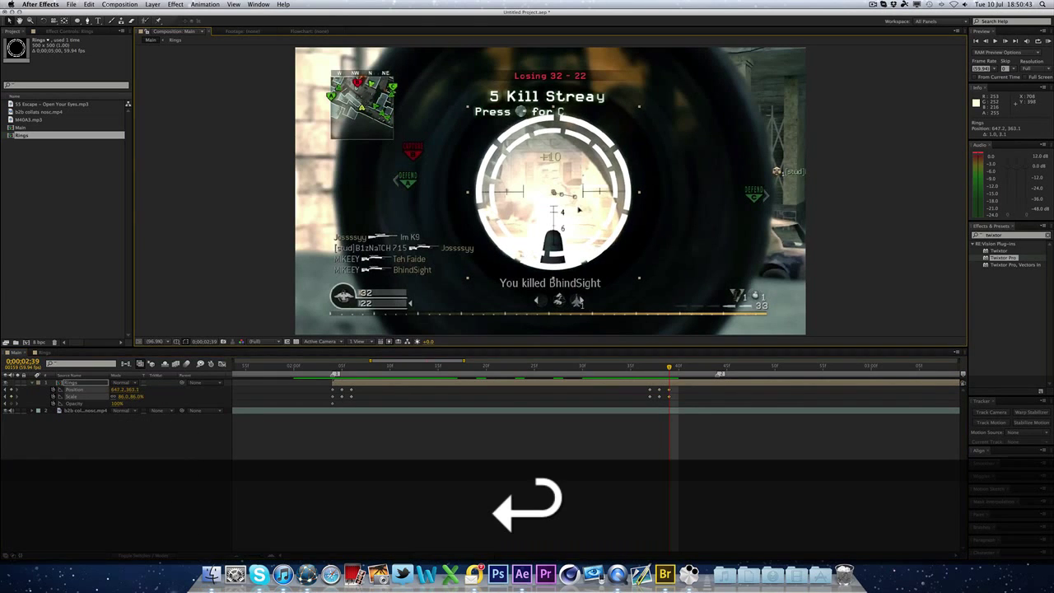
left_click_drag(579, 206, 578, 207)
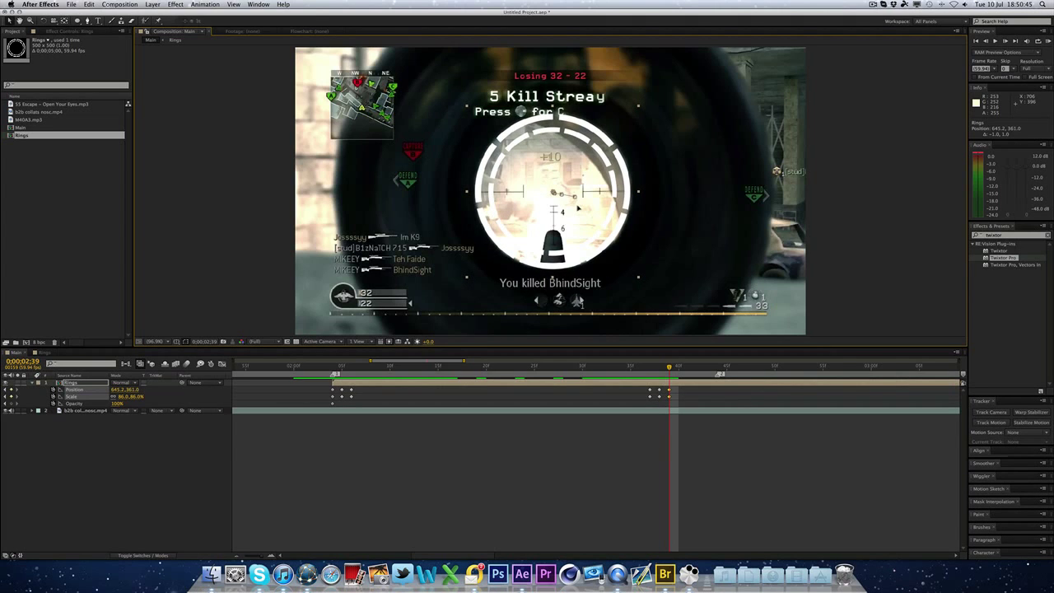
Add holding Position and Scale keyframes at 0;00;02;40, and at 0;00;02;41 shrink the rings to 77% and shift them right with the scope.
key("super+Right")
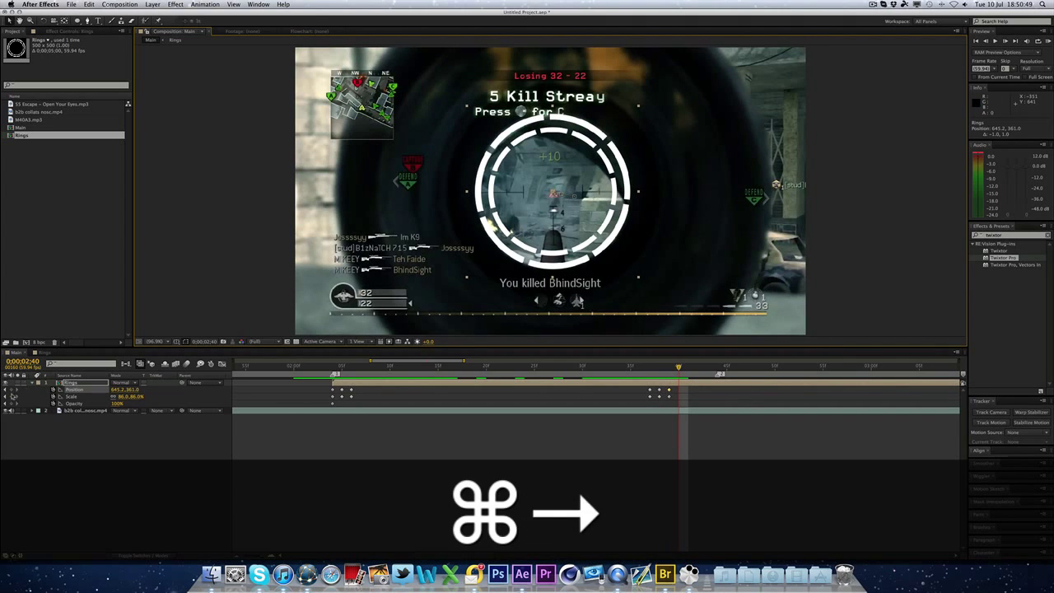
left_click(12, 396)
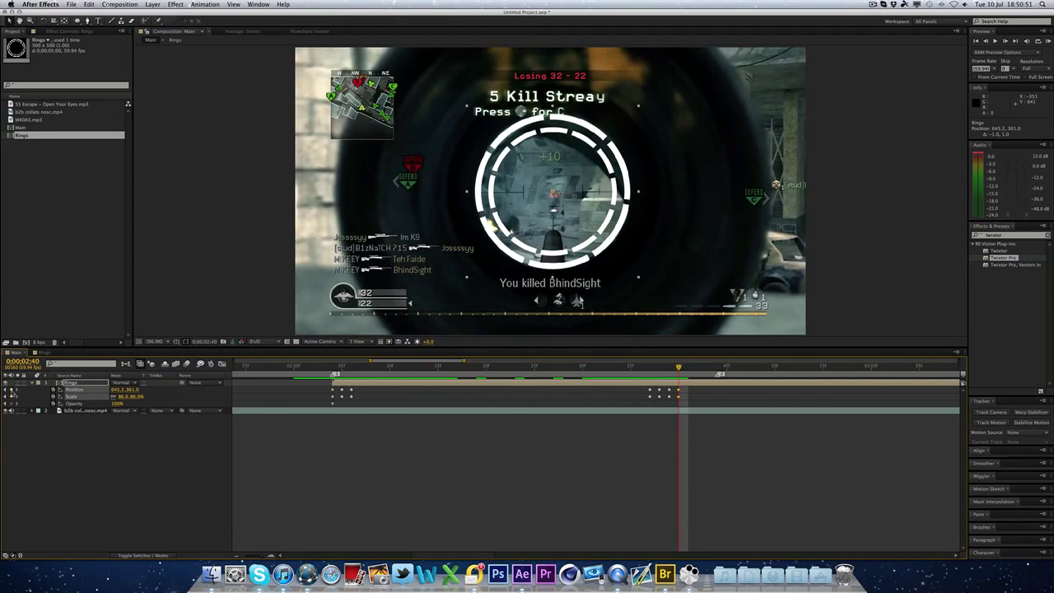
key("super+Right")
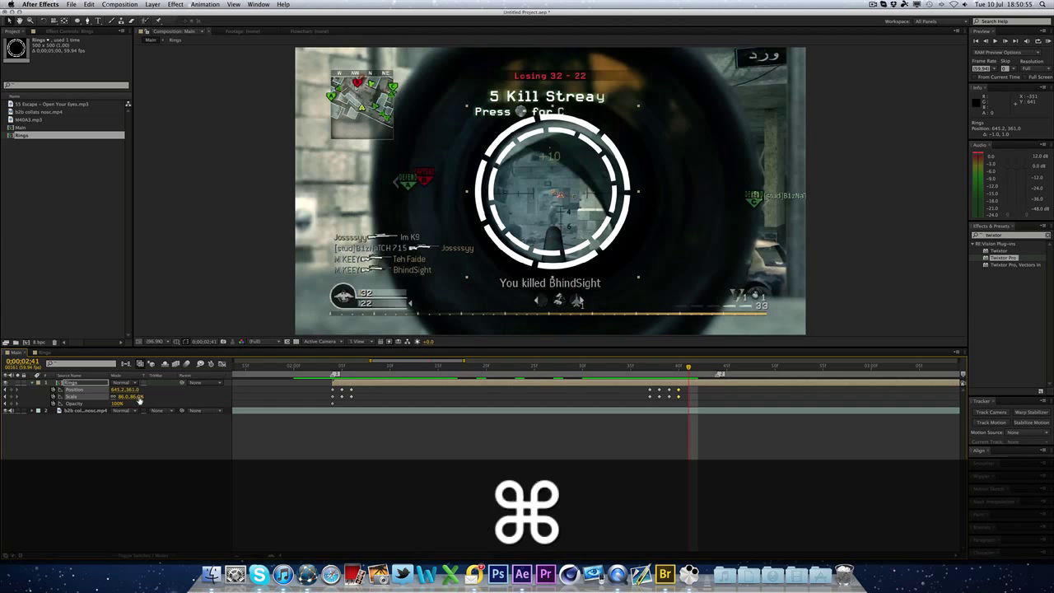
left_click_drag(139, 397, 133, 398)
left_click_drag(577, 191, 605, 186)
At 0;00;02;42, scale the rings to 73% and center them on the scope at about 677.1, 364.1.
key("super+Right")
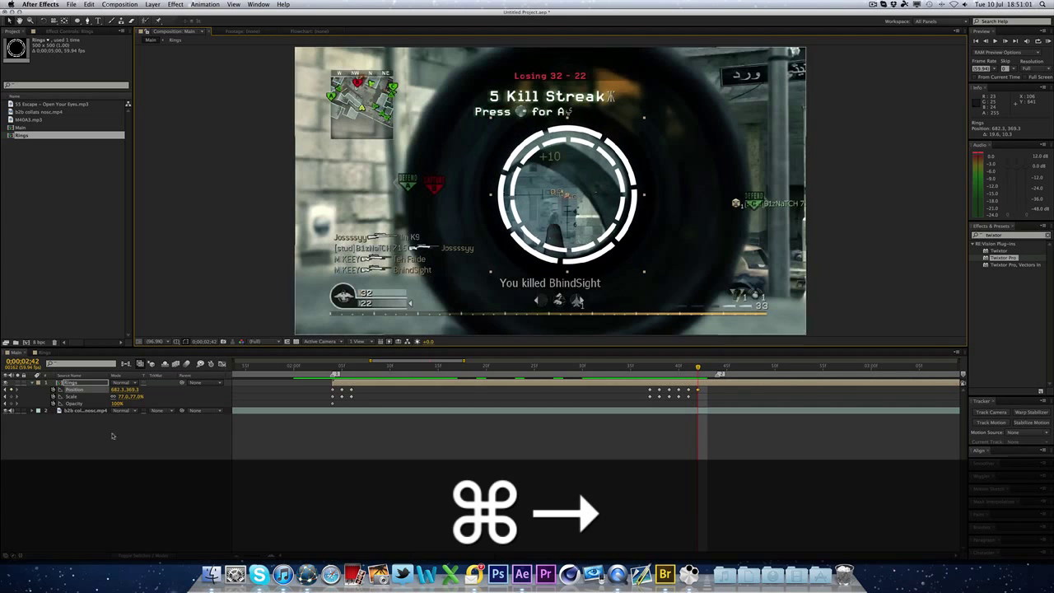
left_click_drag(140, 399, 137, 399)
left_click_drag(544, 219, 541, 216)
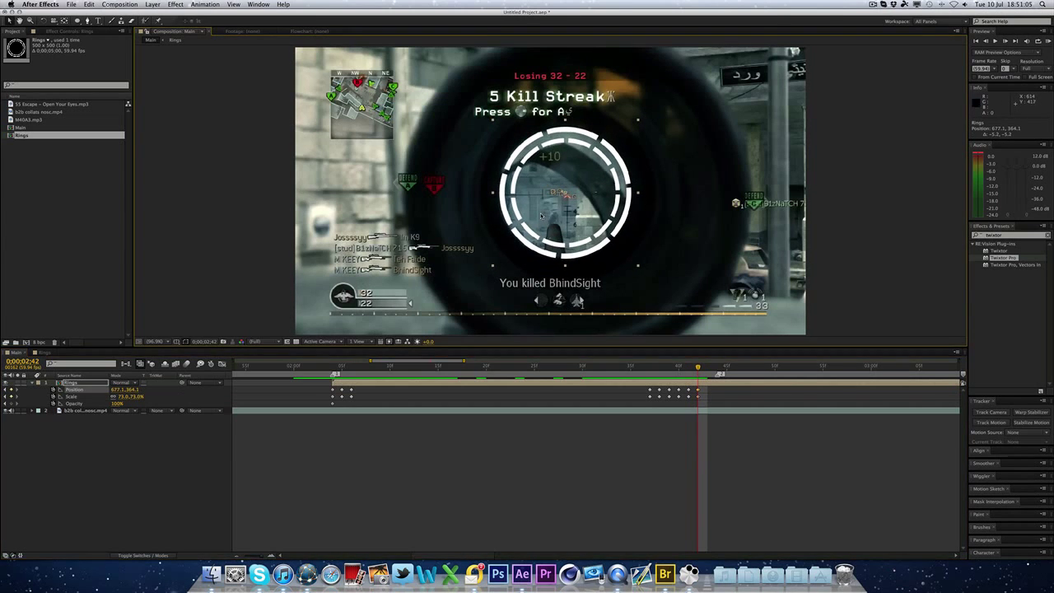
At 0;00;02;43, scale the Rings layer to 67% and center it on the scope at about 686.4, 370.3.
key("super+Right")
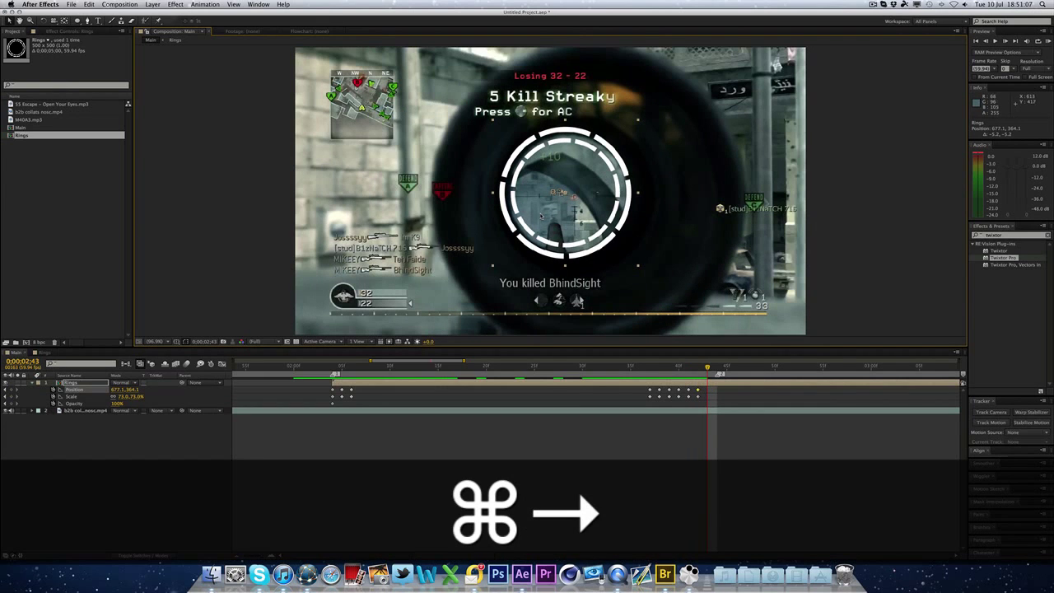
left_click_drag(612, 220, 618, 225)
left_click_drag(134, 397, 130, 397)
left_click_drag(565, 250, 561, 247)
At 0;00;02;44, scale the rings to 58% and shift them with the scope to about 717.4, 376.5.
key("super+Right")
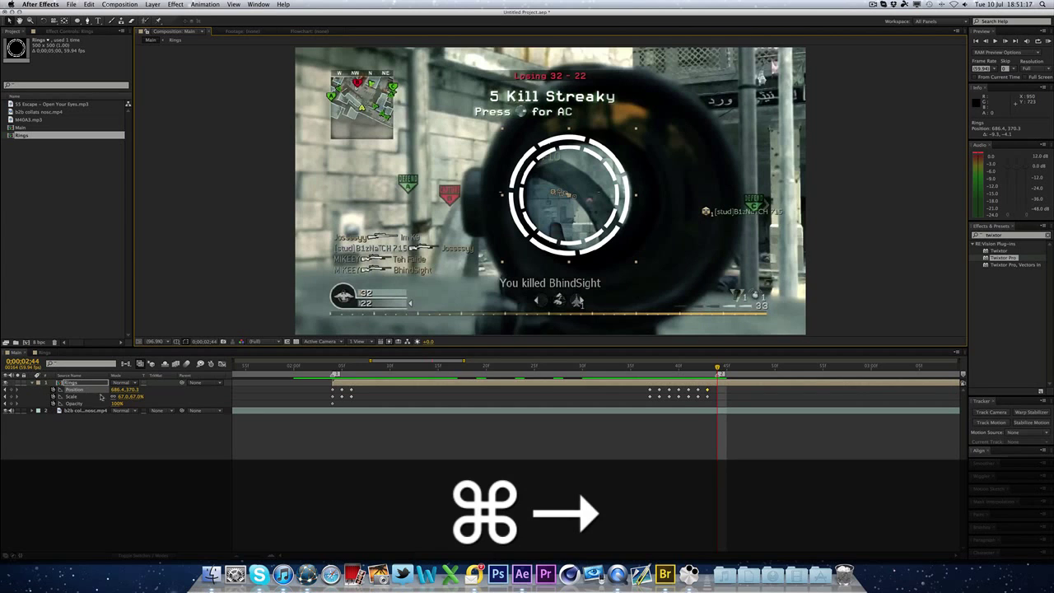
left_click_drag(123, 396, 115, 396)
left_click_drag(580, 209, 593, 212)
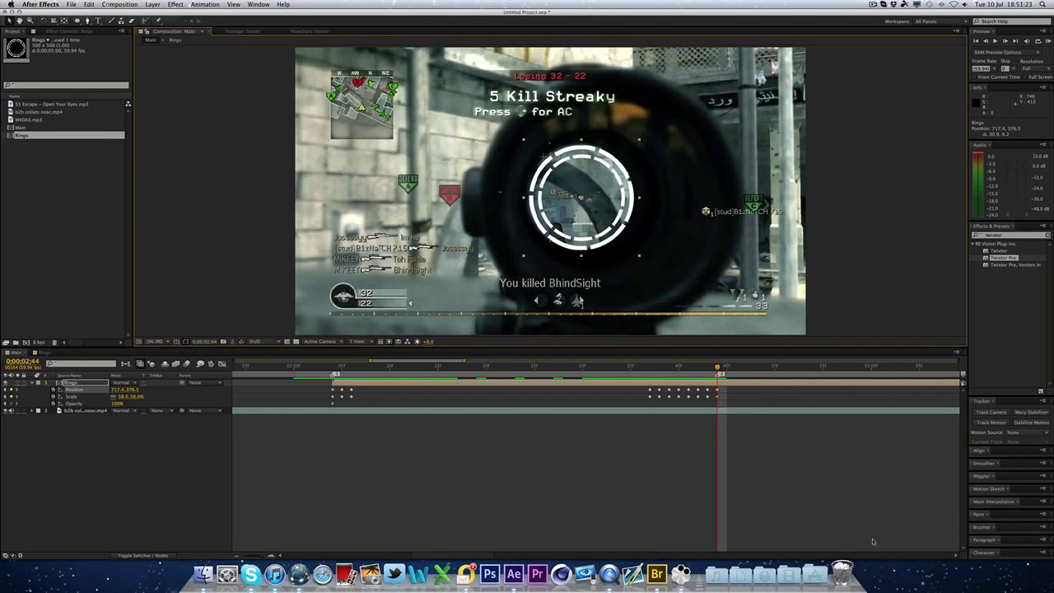
Fade the rings out by adding an Opacity keyframe at 0;00;02;42 and setting Opacity to 0% at 0;00;02;44.
left_click_drag(310, 368, 717, 386)
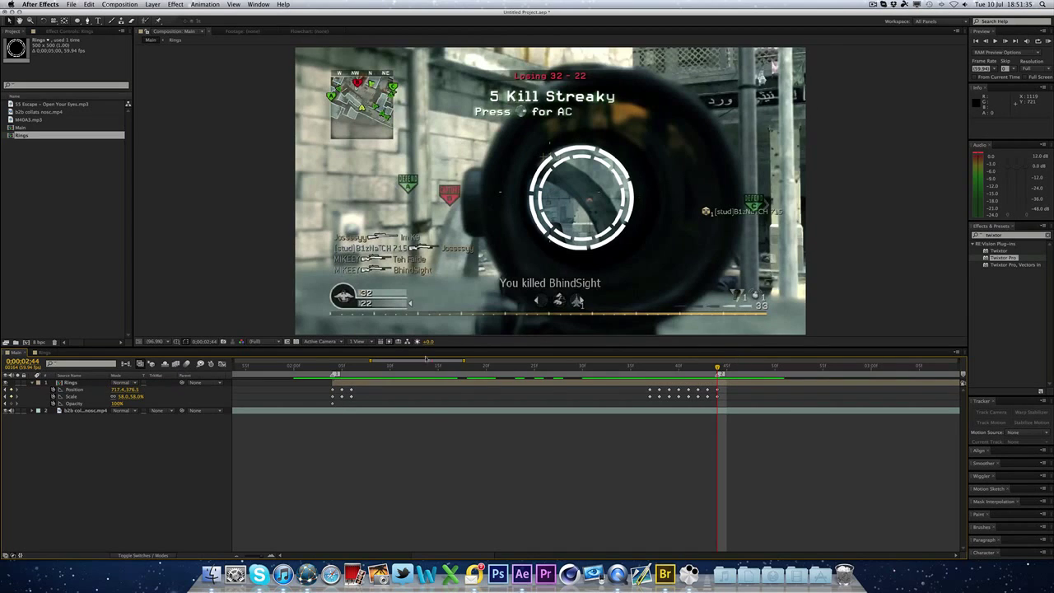
left_click(11, 402)
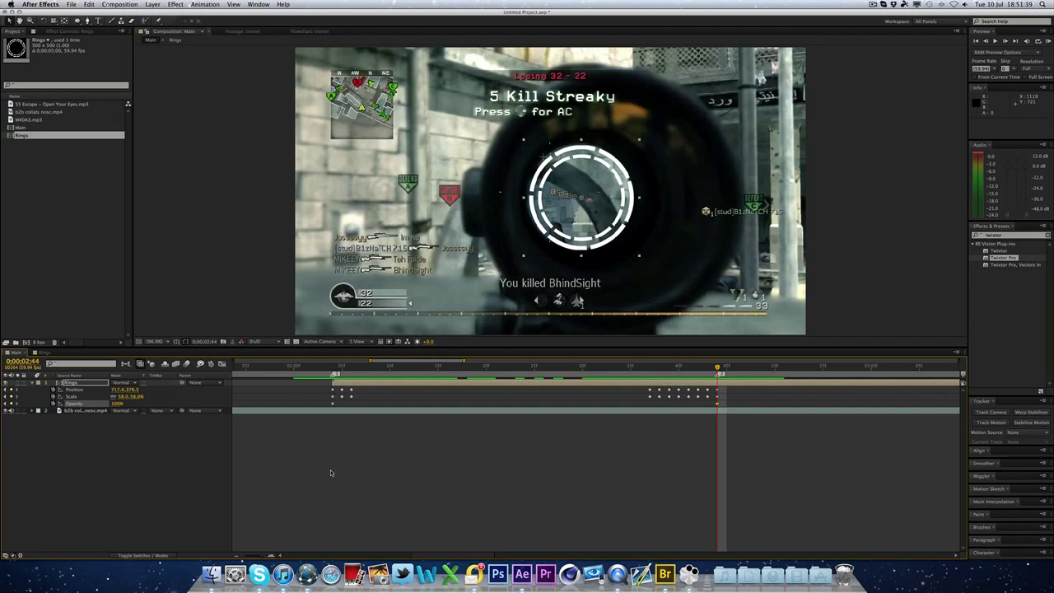
key("super")
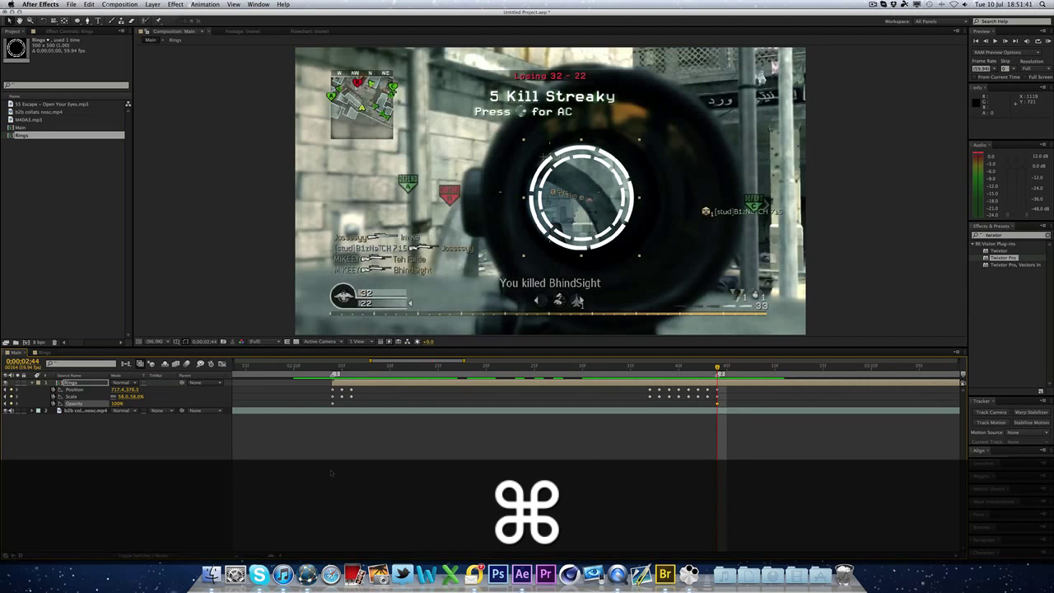
key("super+Left")
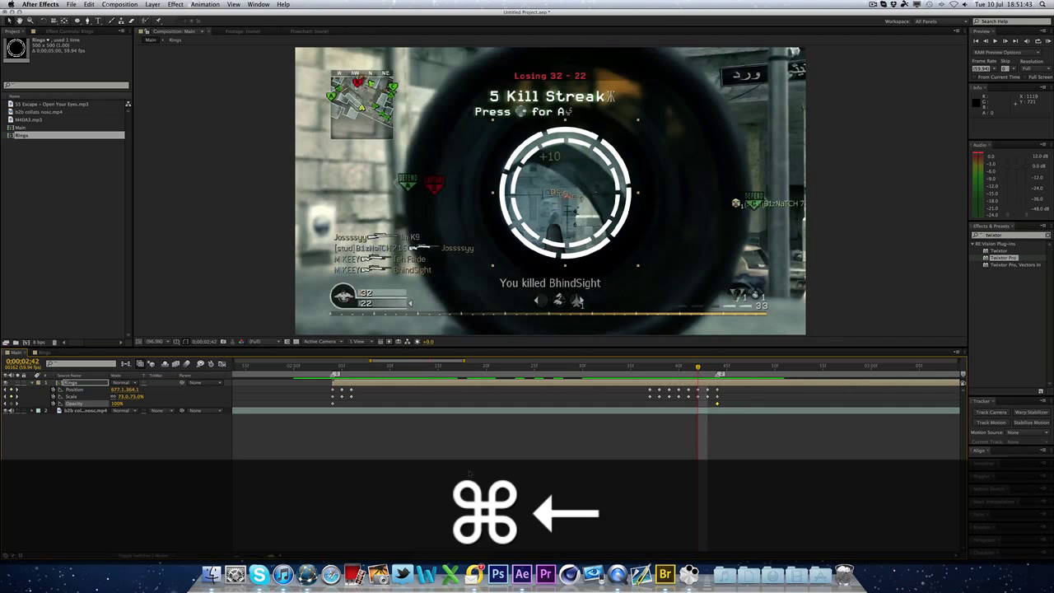
left_click(11, 402)
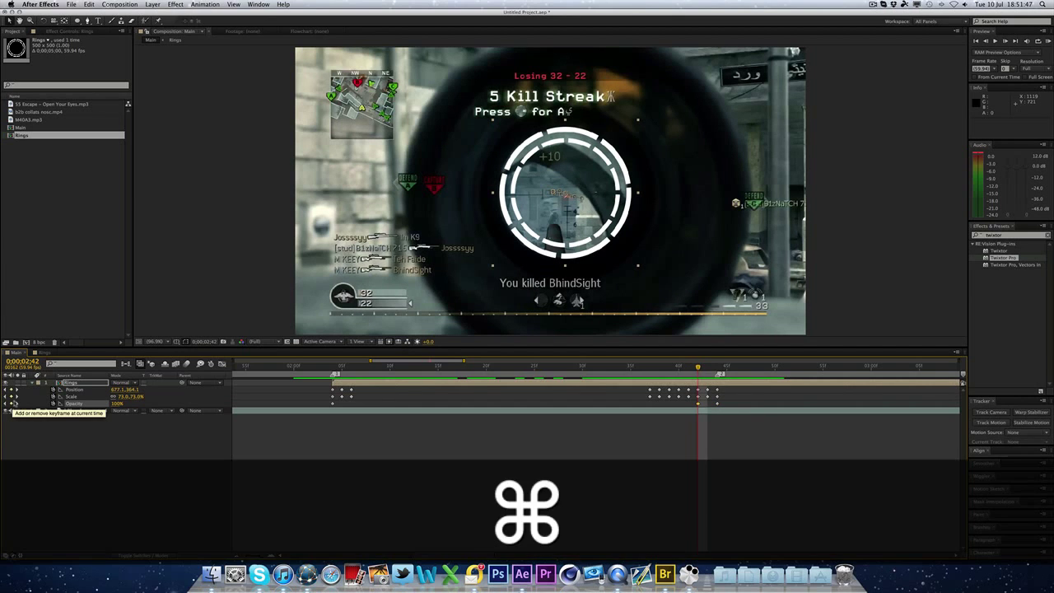
key("super+Right")
key("super+Right")
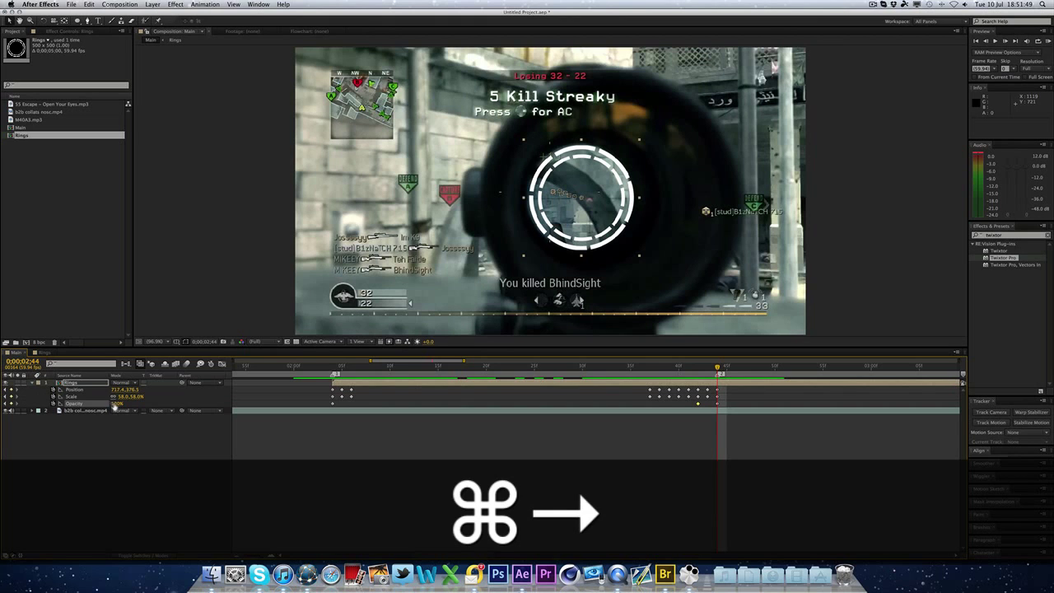
left_click(115, 404)
type("0")
key("Return")
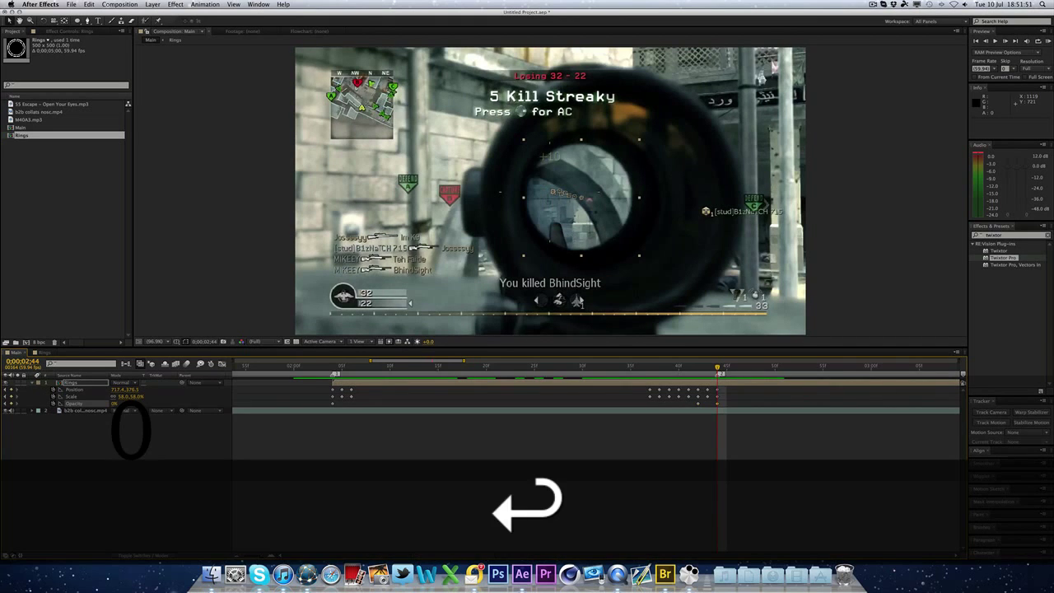
Fade the rings in by adding an Opacity keyframe at 0;00;02;06 and setting Opacity to 0% at 0;00;02;04.
key("1")
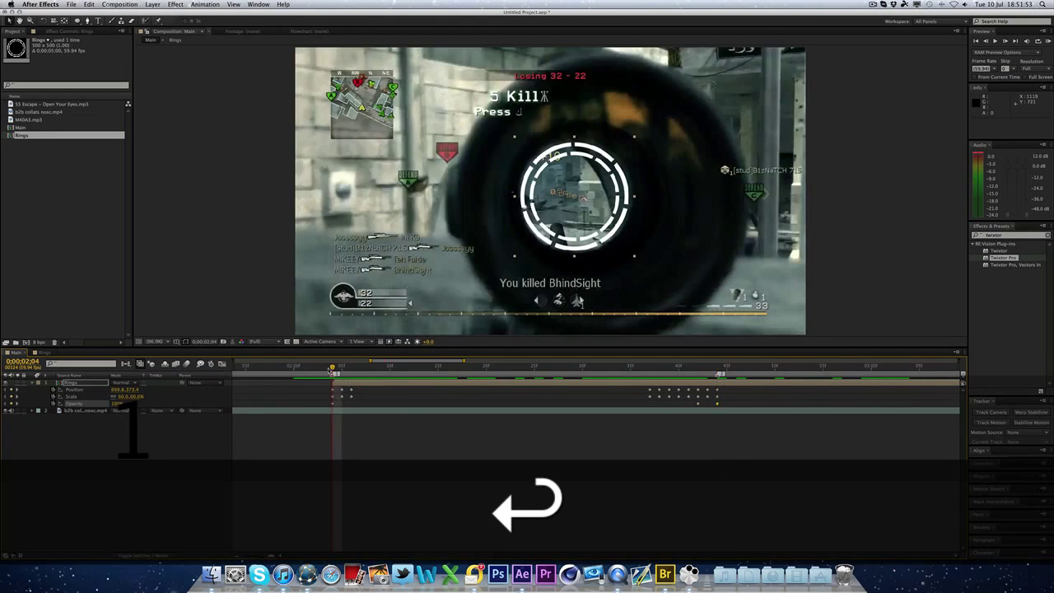
key("super+Right")
key("super+Right")
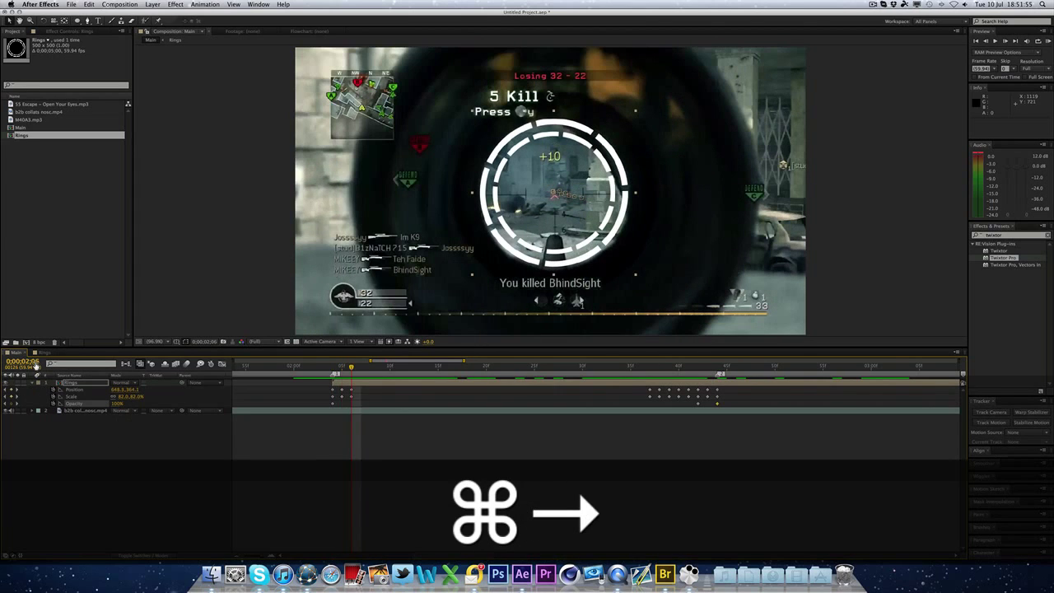
left_click(11, 403)
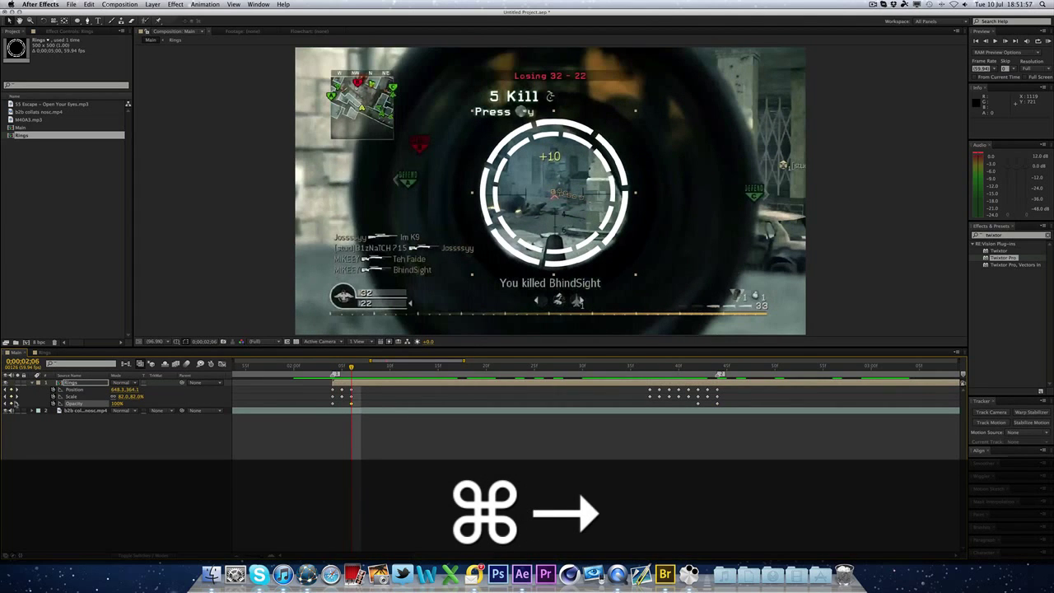
key("super+Left")
key("super+Left")
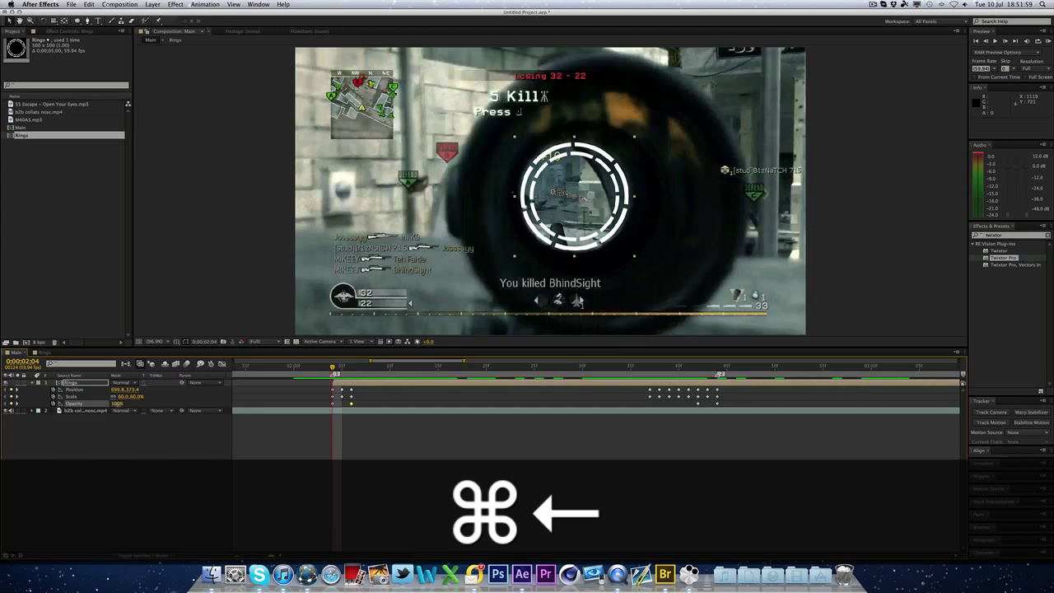
left_click(117, 403)
type("0")
key("Return")
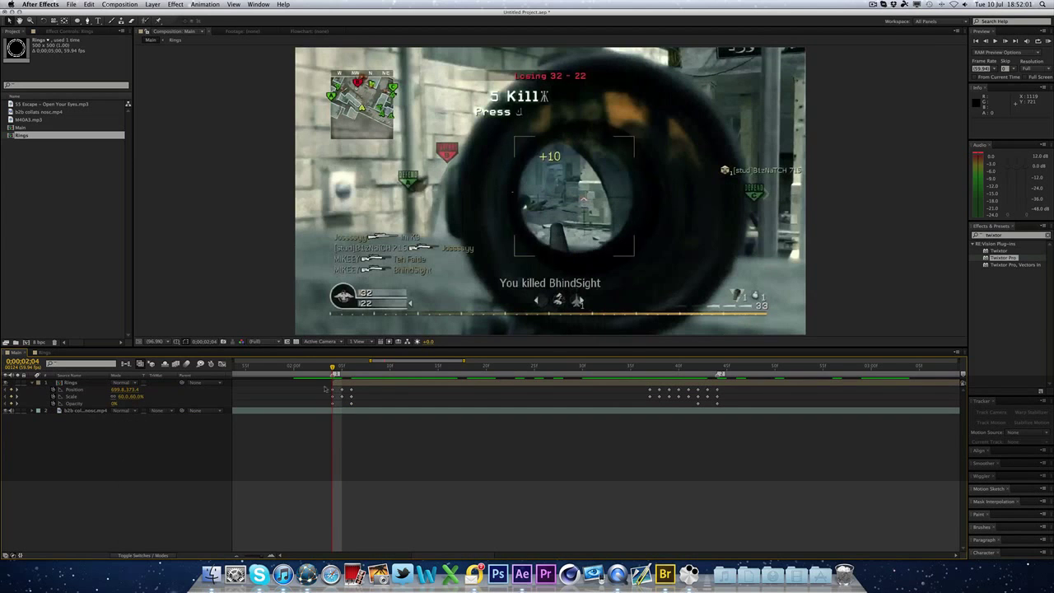
Search the effects for "starglow" and apply Starglow to the Rings layer, viewing it at 0;00;02;16.
left_click_drag(333, 367, 874, 381)
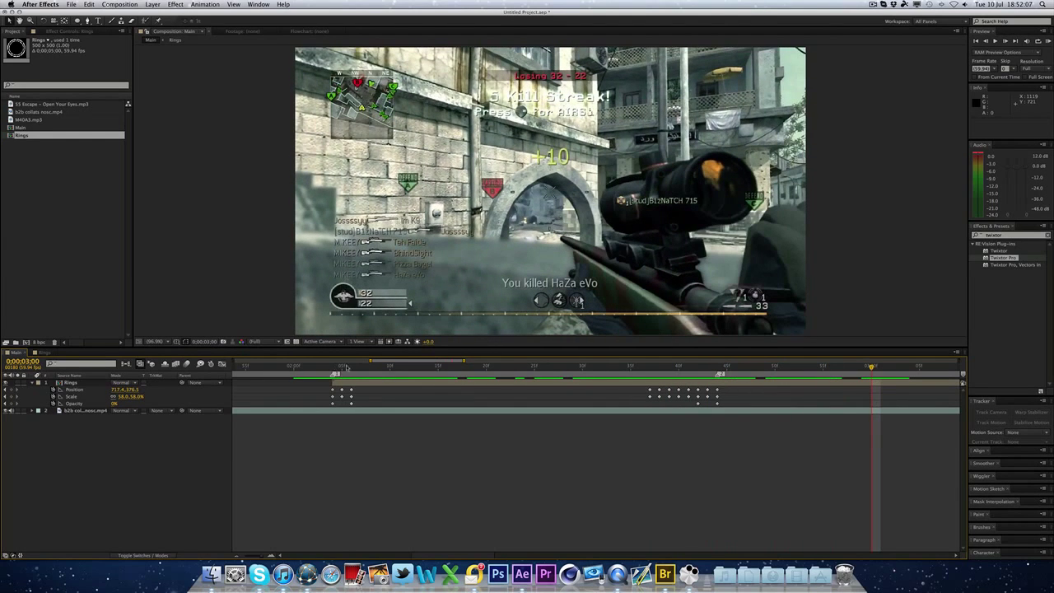
left_click_drag(249, 556, 244, 555)
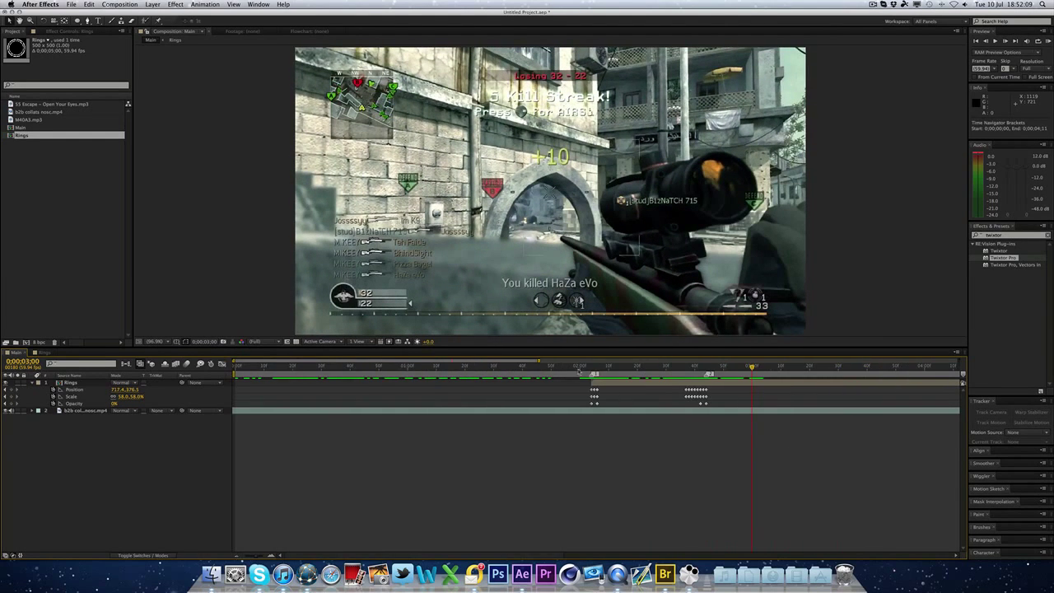
left_click_drag(592, 367, 565, 368)
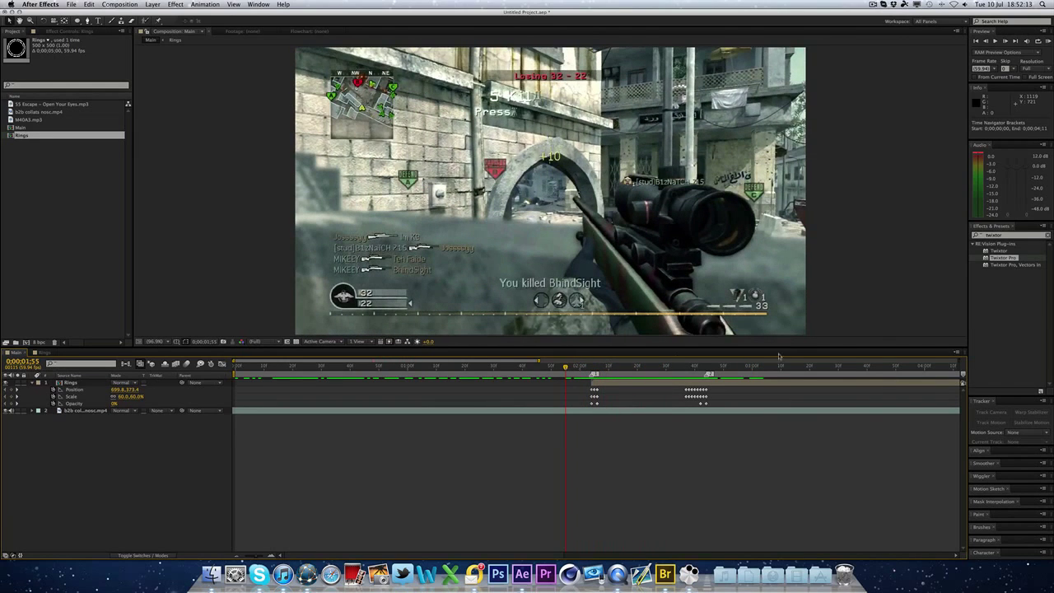
left_click(625, 367)
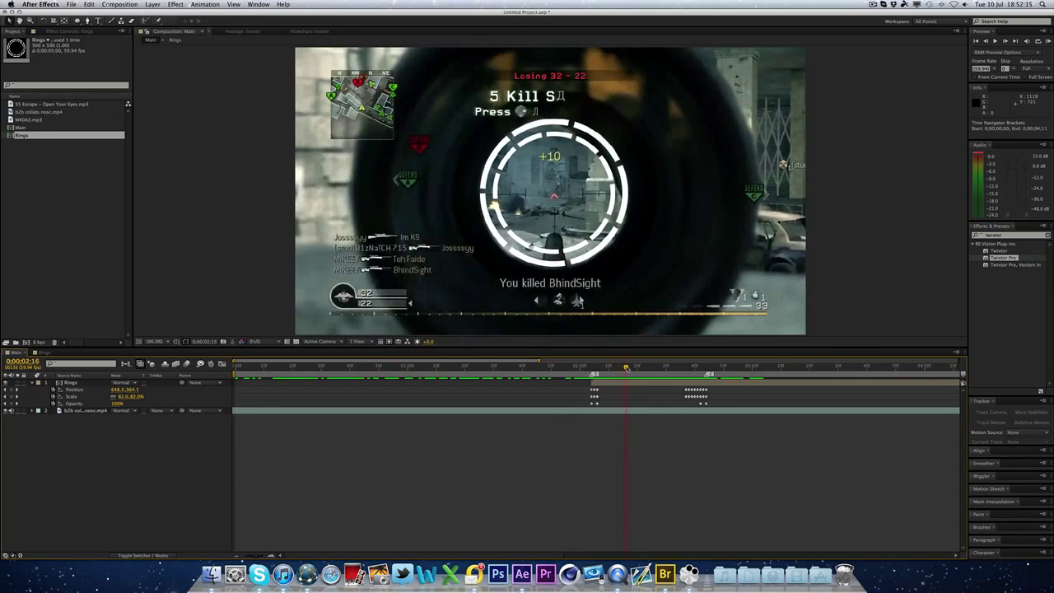
left_click(619, 385)
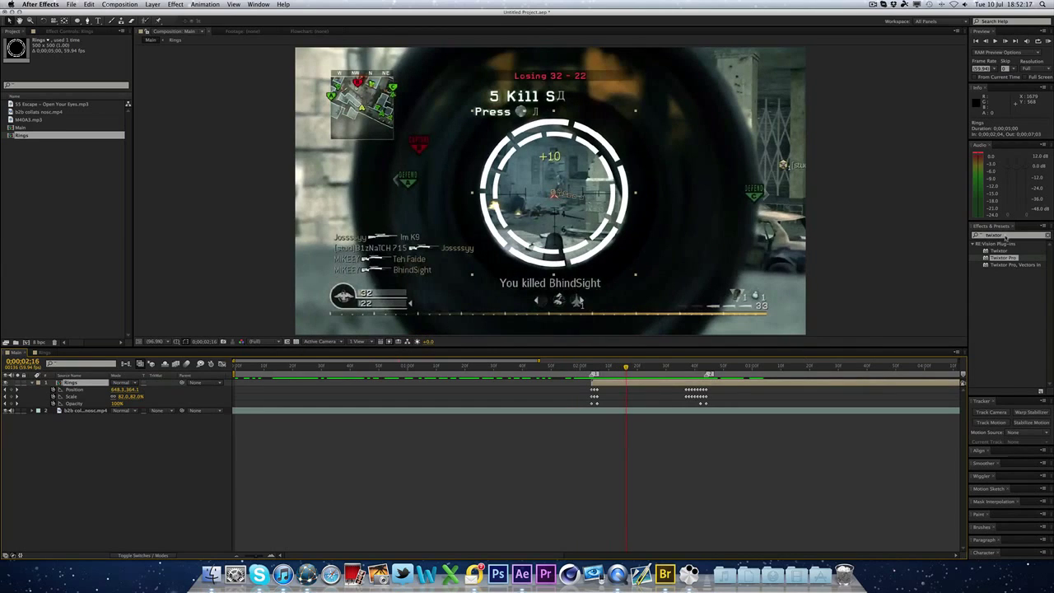
left_click(1005, 238)
key("BackSpace")
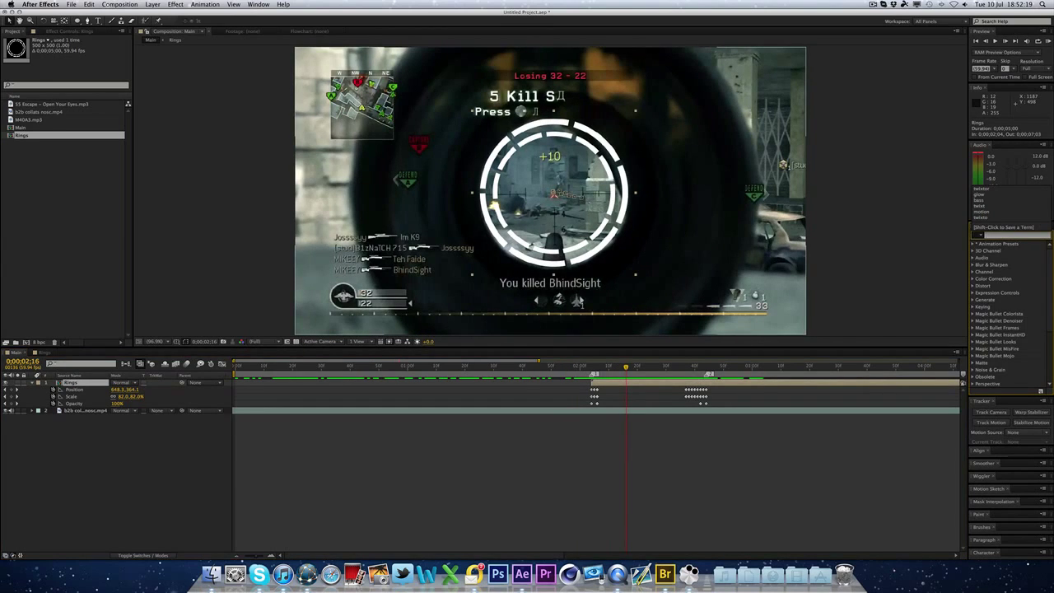
type("star")
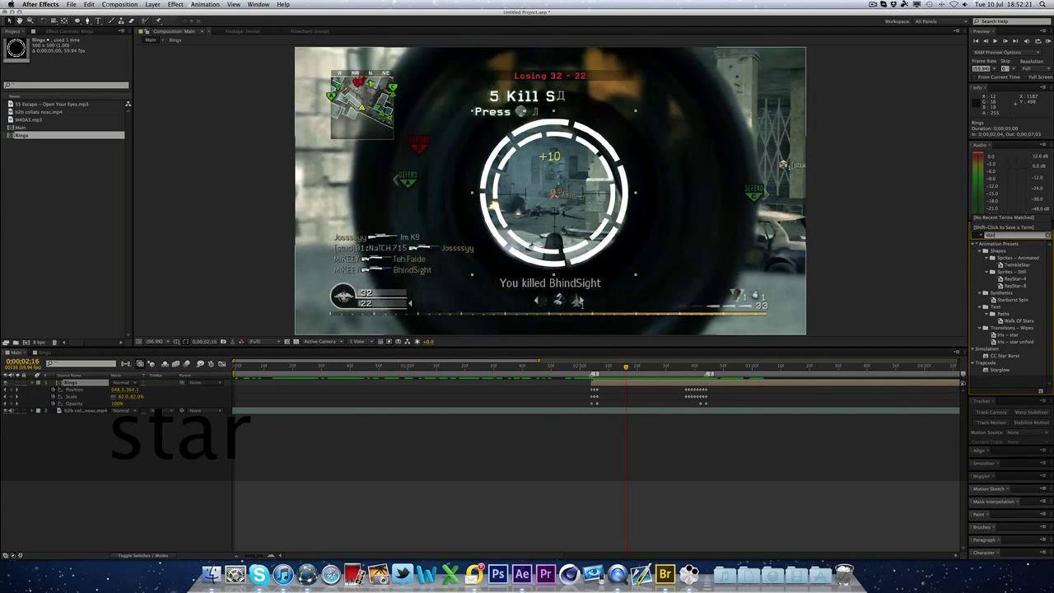
type("glow")
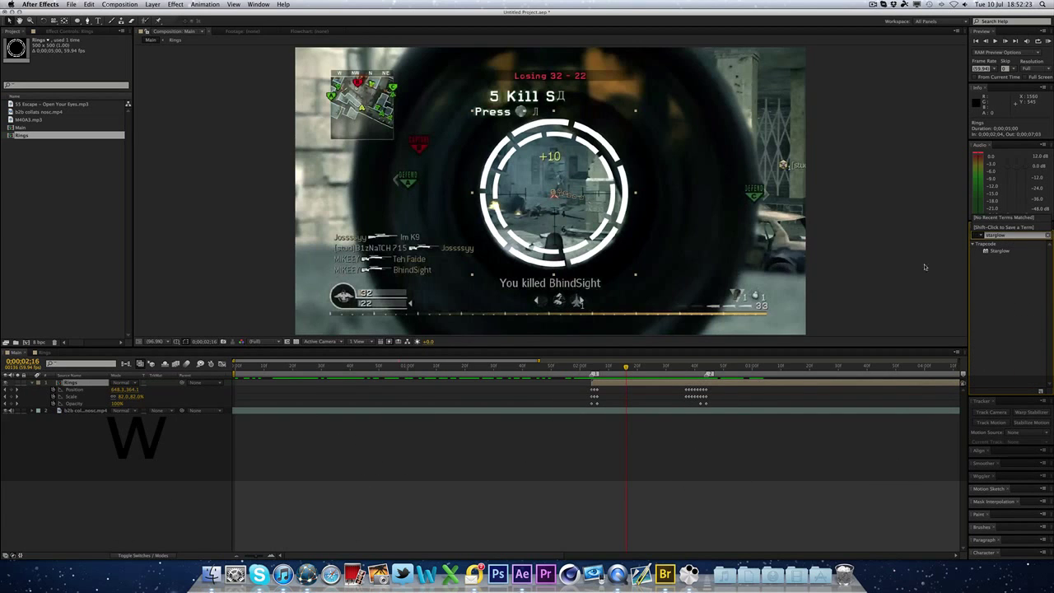
double_click(989, 254)
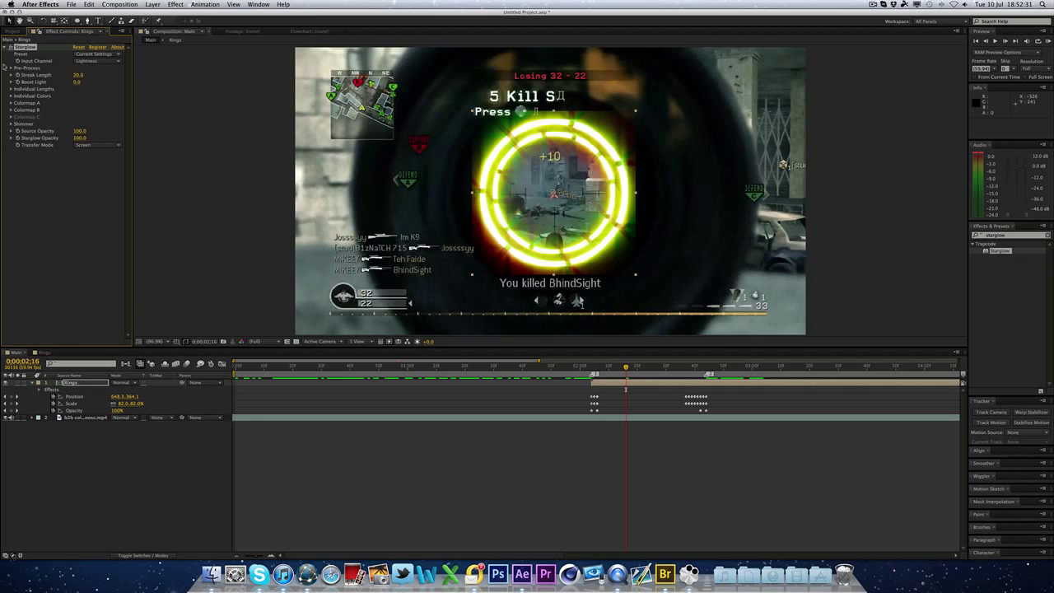
Set Starglow's Streak Length to 2 and choose the Star Prism preset for the Rings layer.
left_click(78, 75)
type("2")
key("Return")
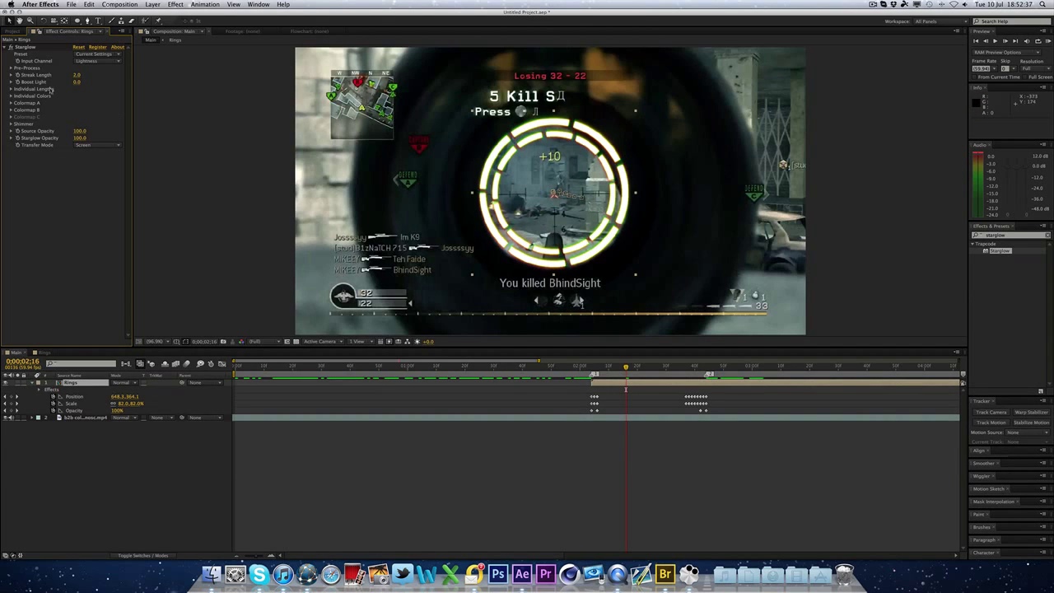
left_click(100, 55)
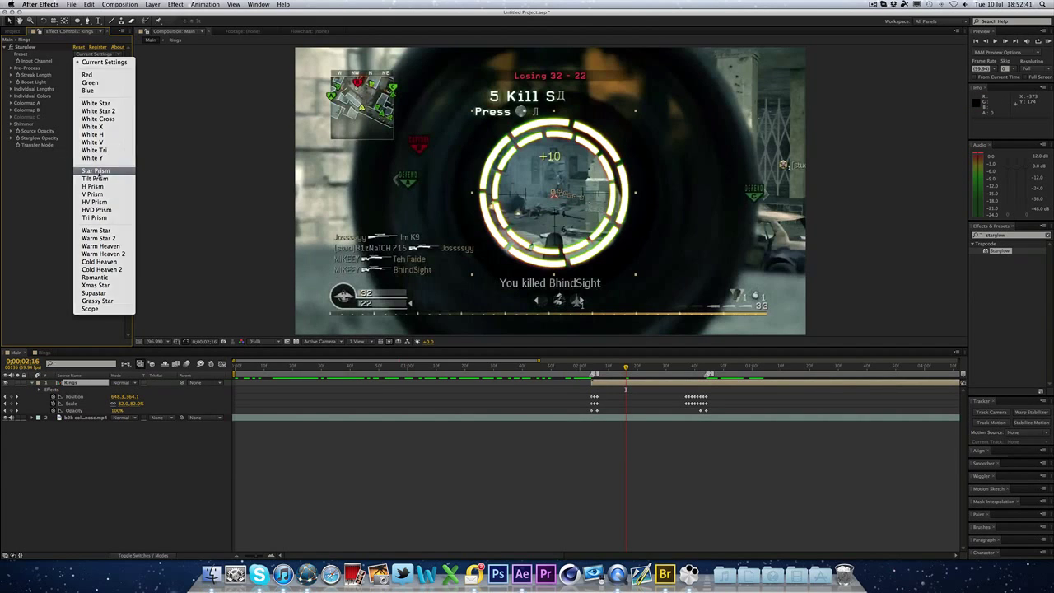
left_click(96, 171)
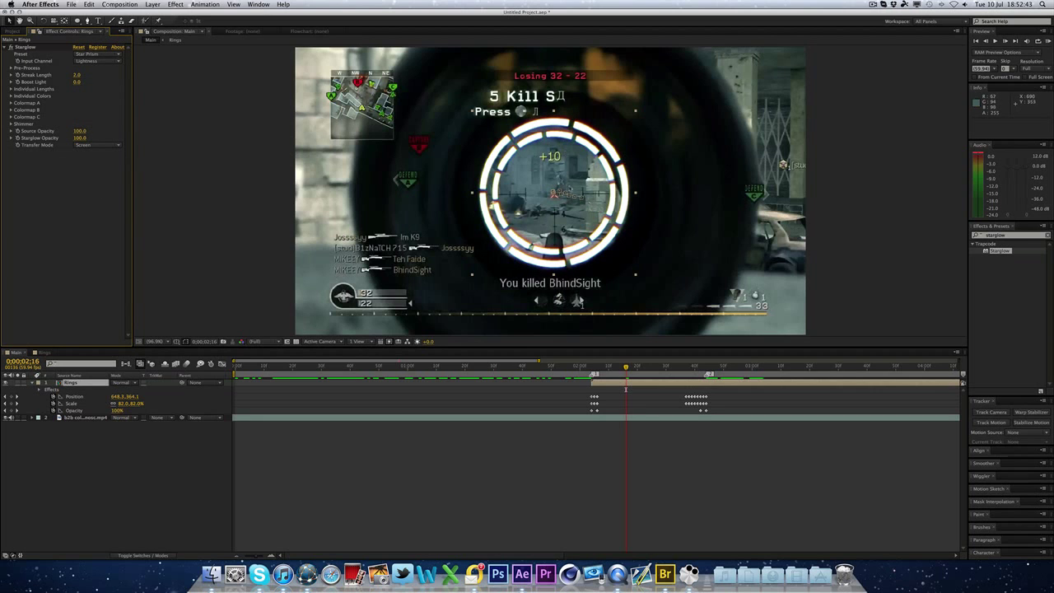
left_click_drag(587, 368, 645, 370)
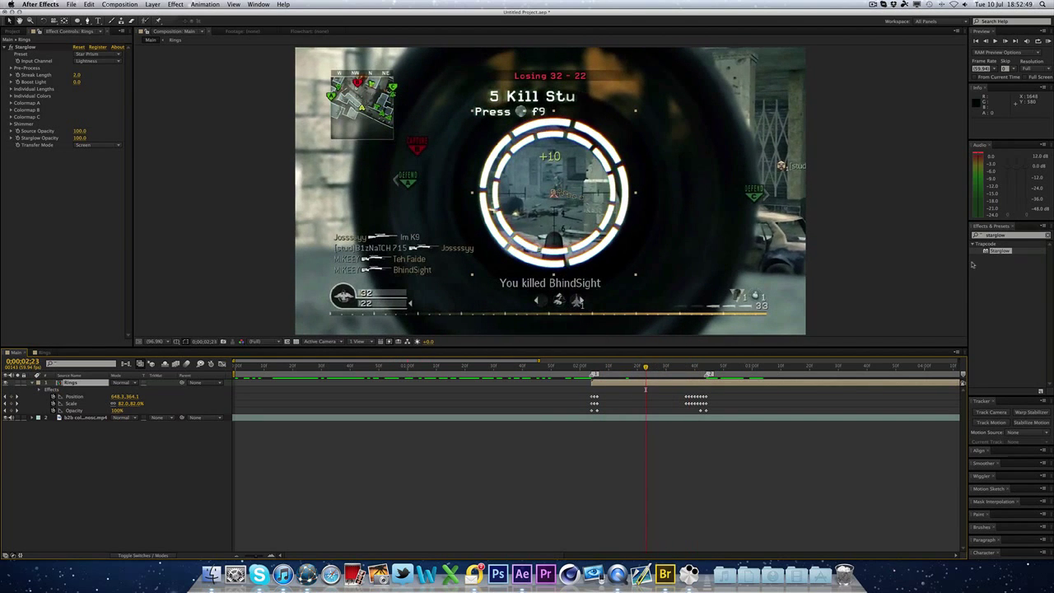
Apply the Stylize Glow effect to the Rings layer and switch its Starglow effect off.
left_click_drag(1028, 236, 920, 237)
type("glow")
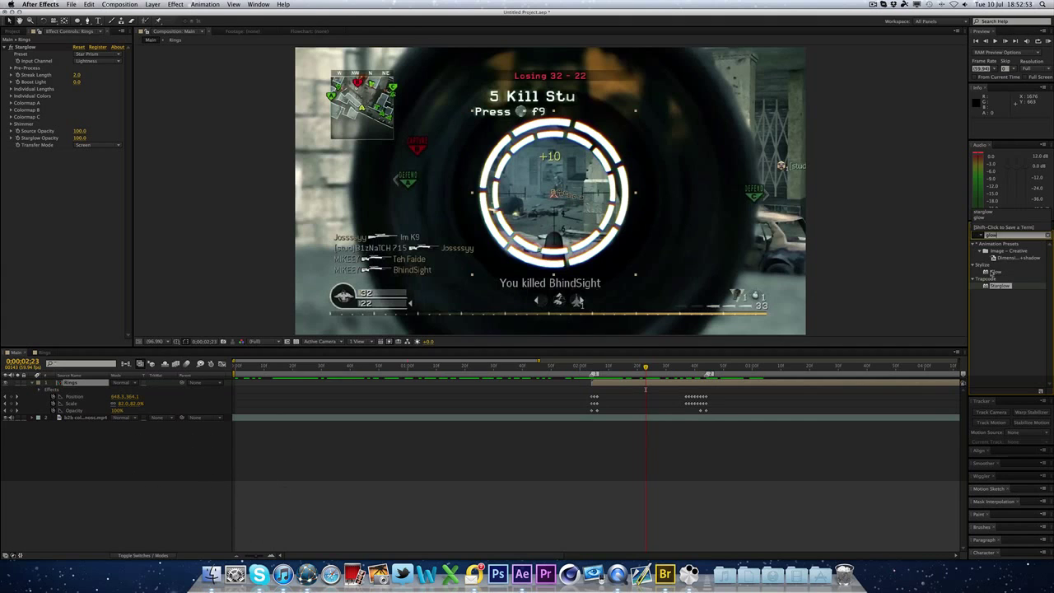
left_click_drag(993, 272, 470, 191)
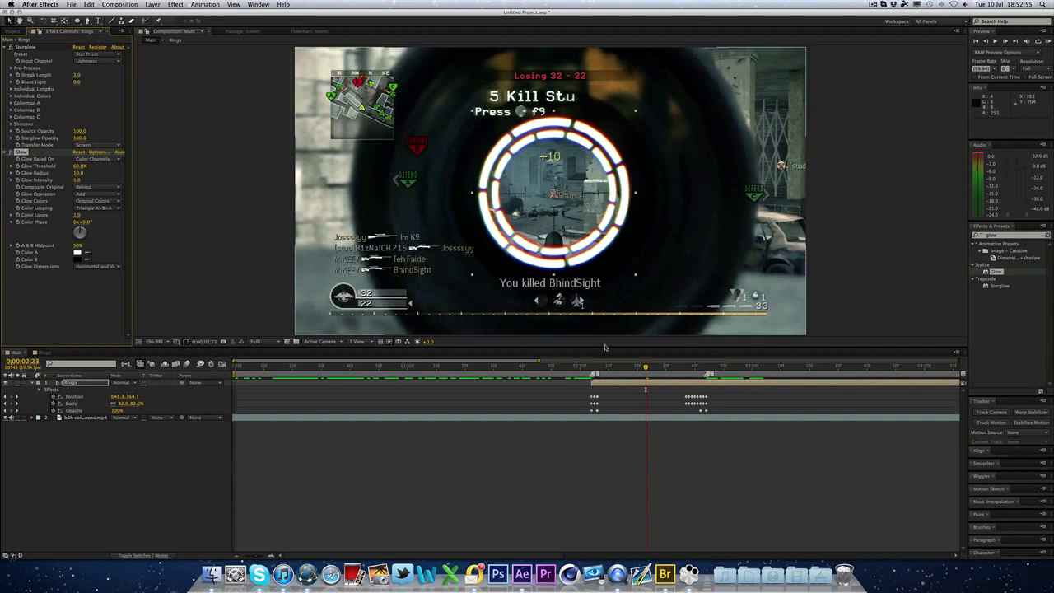
left_click_drag(645, 367, 637, 371)
left_click(11, 47)
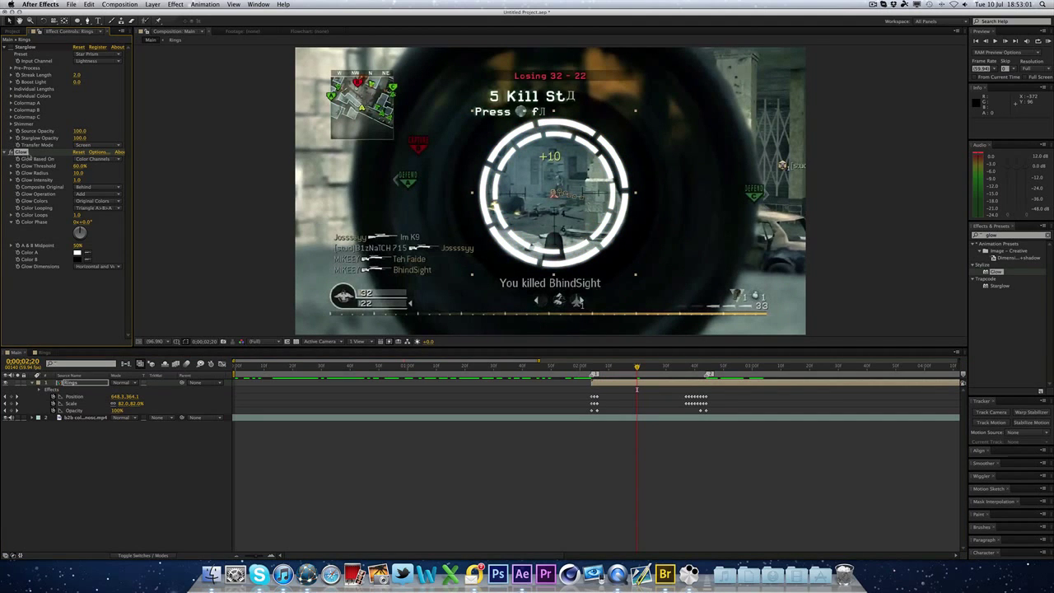
Open the Rings composition and set Shape Layer 2's fill colour to red.
left_click_drag(592, 367, 607, 367)
key("Page_Down")
key("Page_Down")
key("Page_Down")
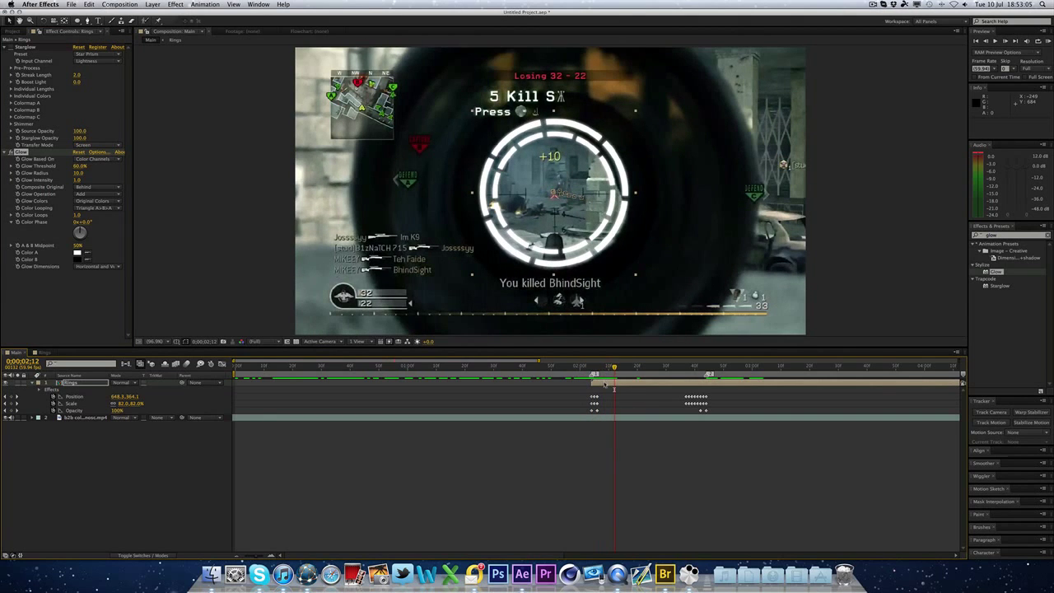
double_click(605, 385)
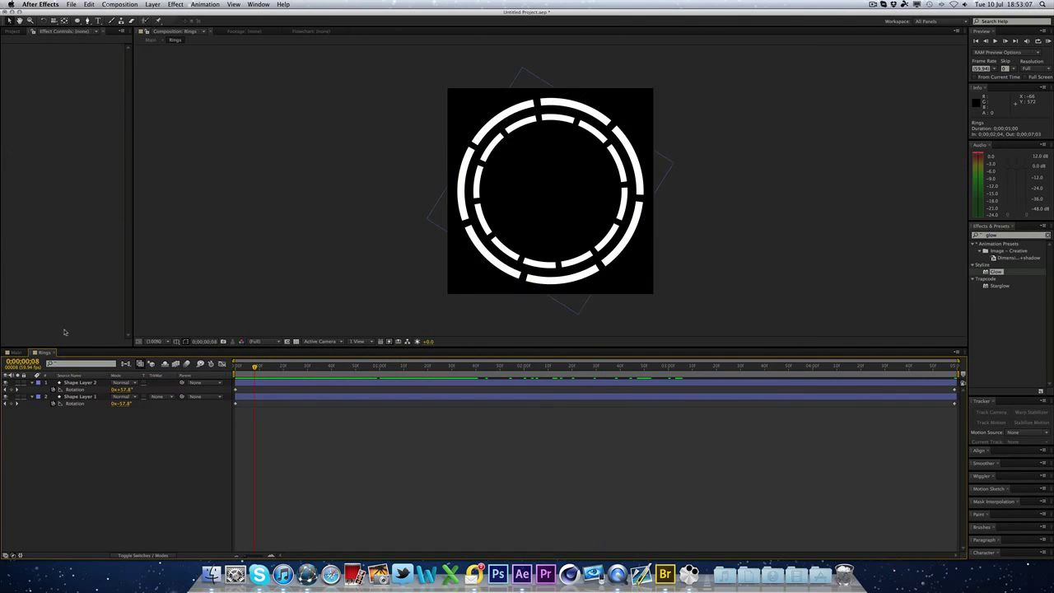
left_click_drag(288, 370, 466, 368)
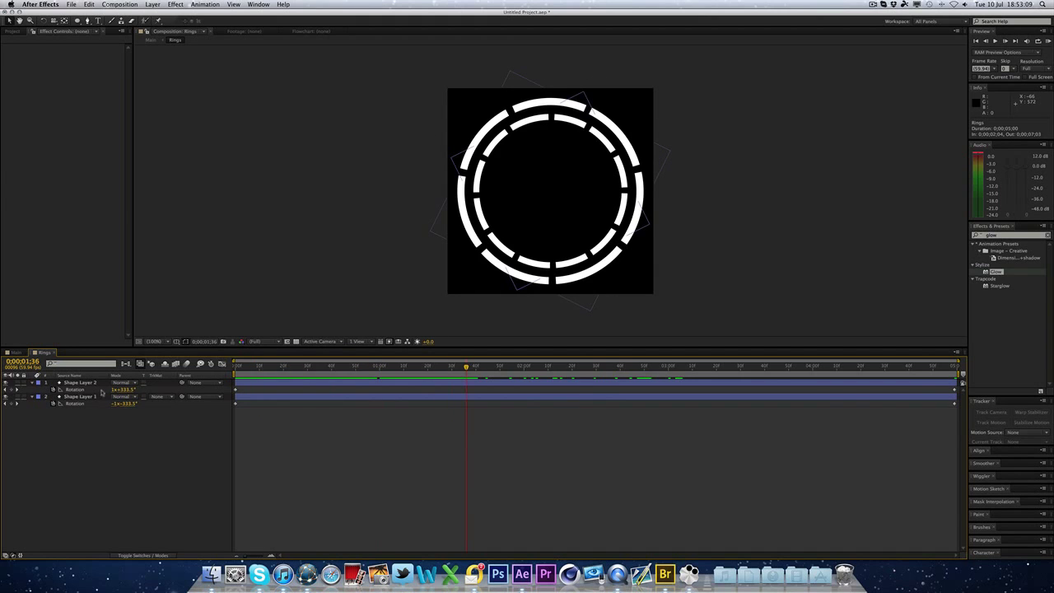
left_click(82, 384)
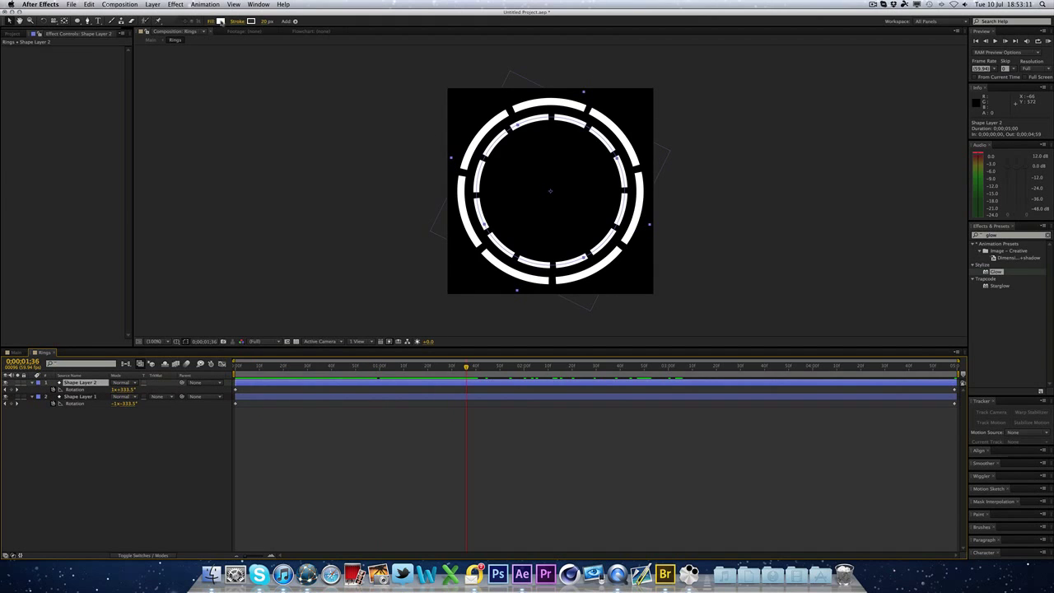
left_click(221, 21)
left_click_drag(512, 256, 534, 236)
left_click(607, 238)
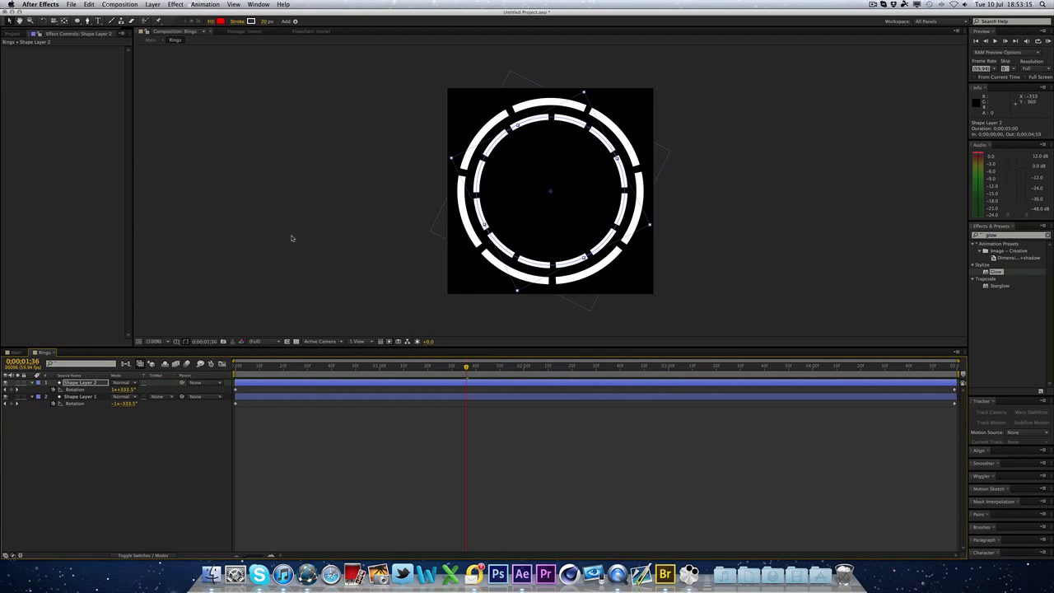
Set the stroke colour of Shape Layer 2, the inner ring, to red.
left_click(80, 384)
left_click(252, 21)
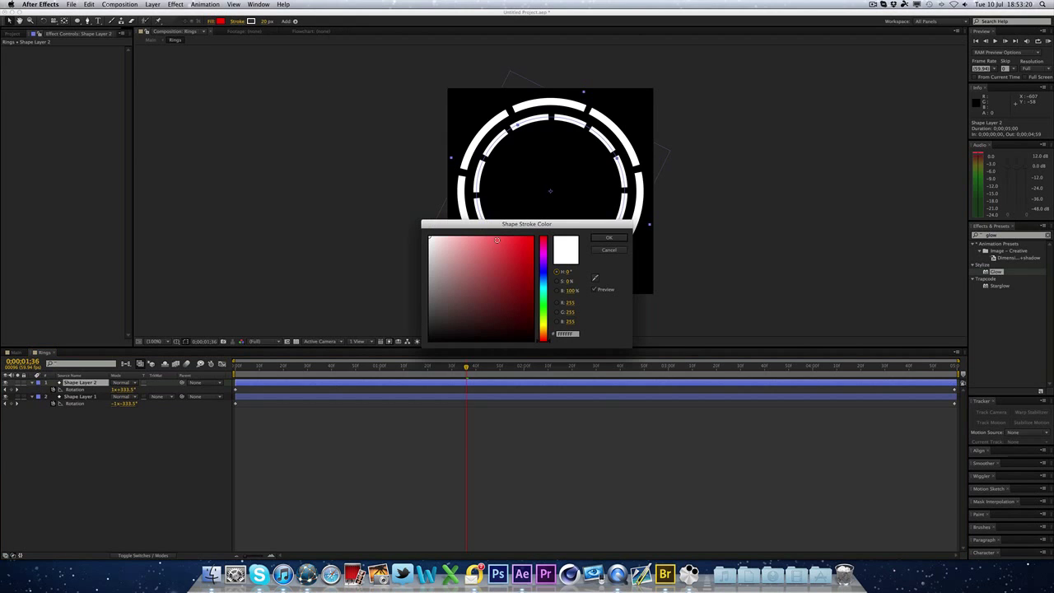
left_click(609, 237)
left_click(278, 239)
Set the stroke colour of Shape Layer 1, the outer ring, to blue.
left_click(74, 397)
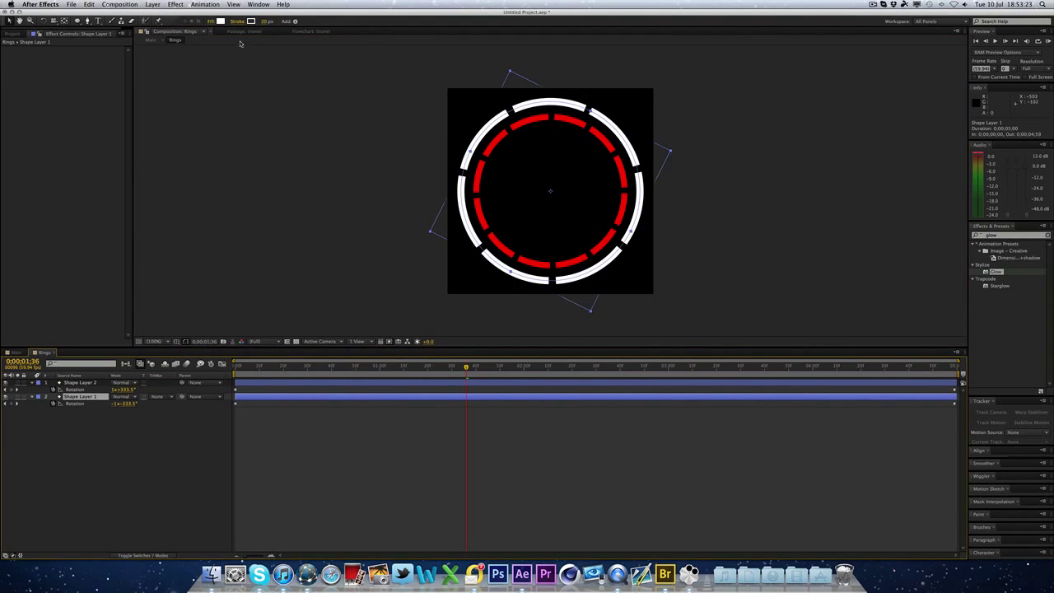
left_click(251, 21)
left_click(543, 305)
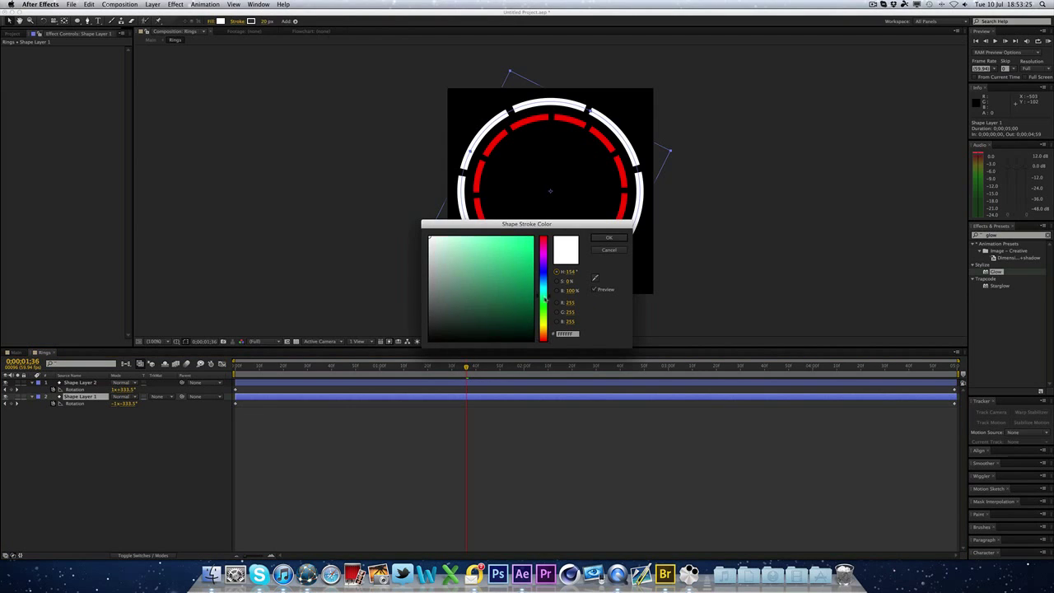
left_click(526, 270)
left_click(544, 278)
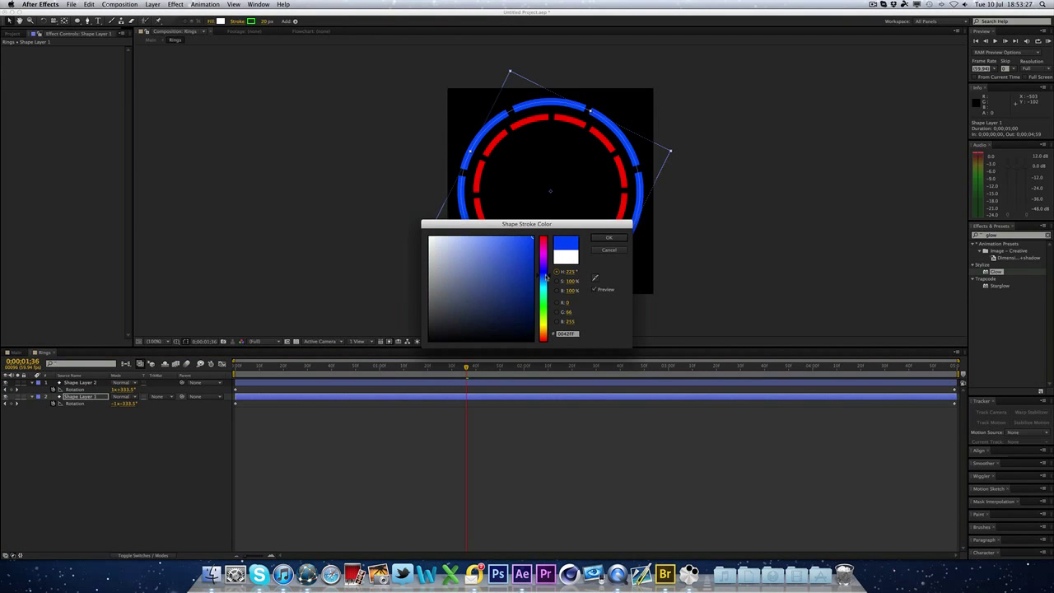
left_click(609, 240)
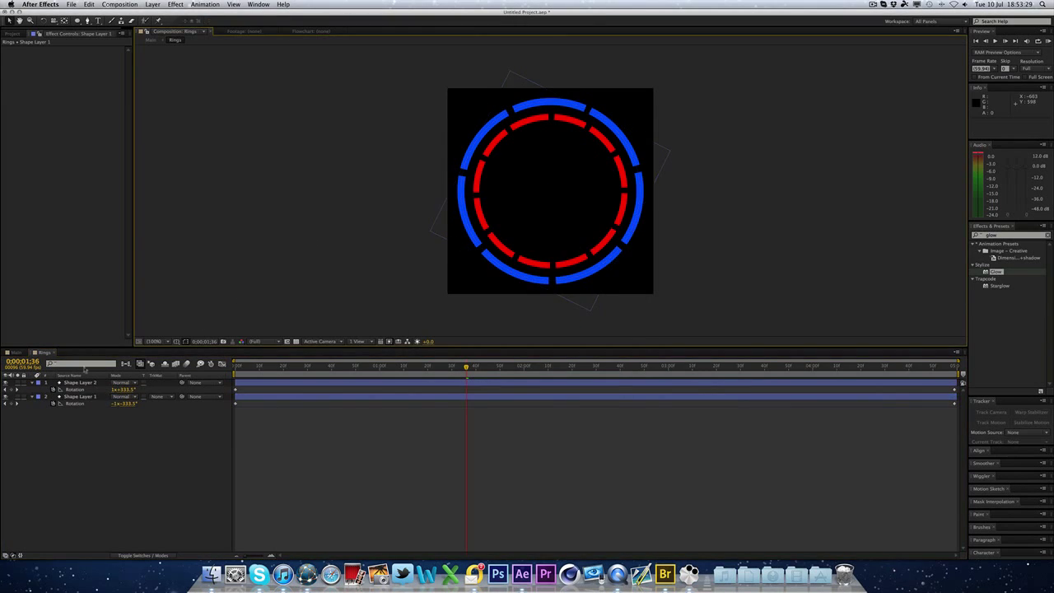
Return to the Main composition, switch Starglow on for the Rings layer and set its Input Channel to Red.
left_click(15, 352)
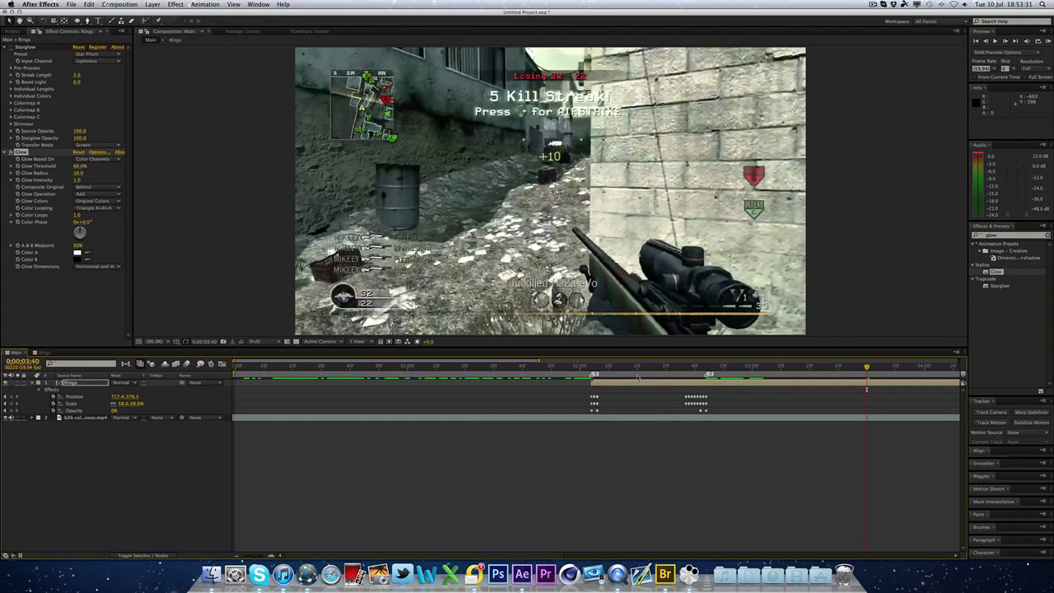
left_click(637, 376)
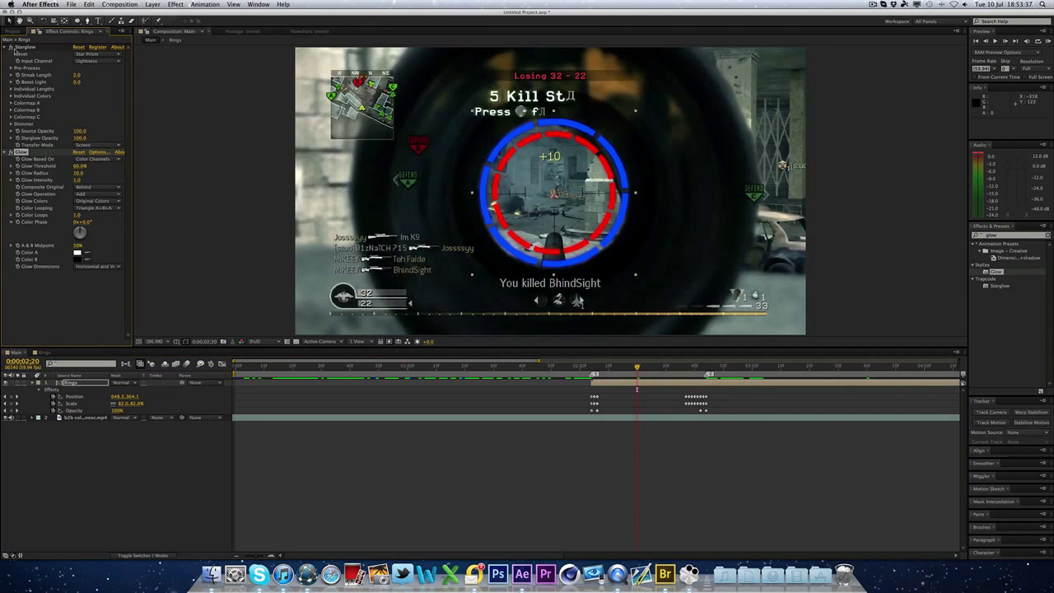
left_click_drag(617, 367, 628, 367)
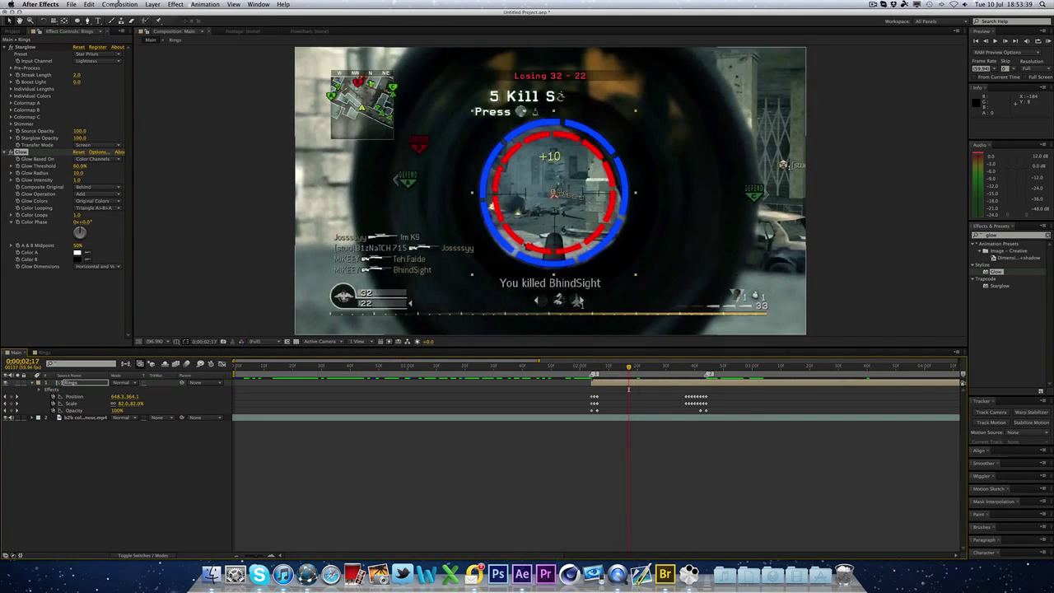
left_click(97, 59)
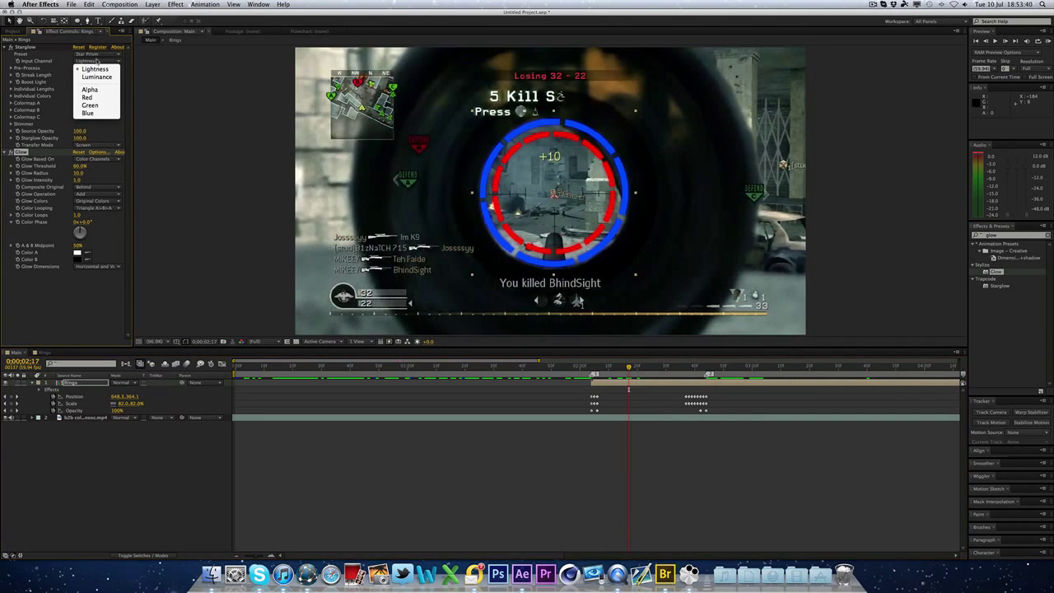
left_click(87, 97)
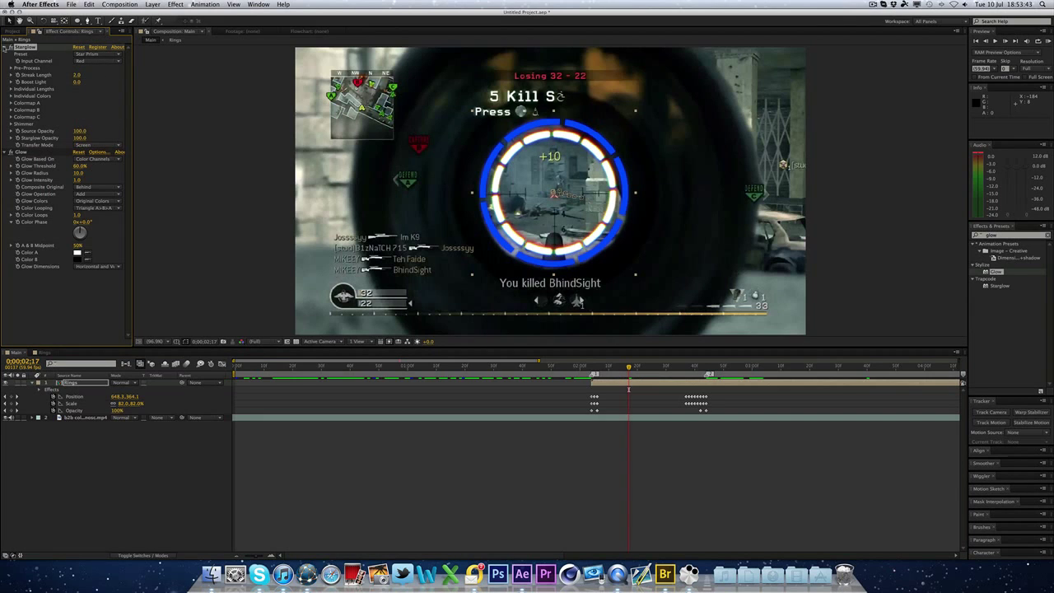
Switch Starglow off, set Glow's Threshold to 52.5%, Radius to 54 and Intensity to 3.2, and play the result from marker 1.
left_click(10, 47)
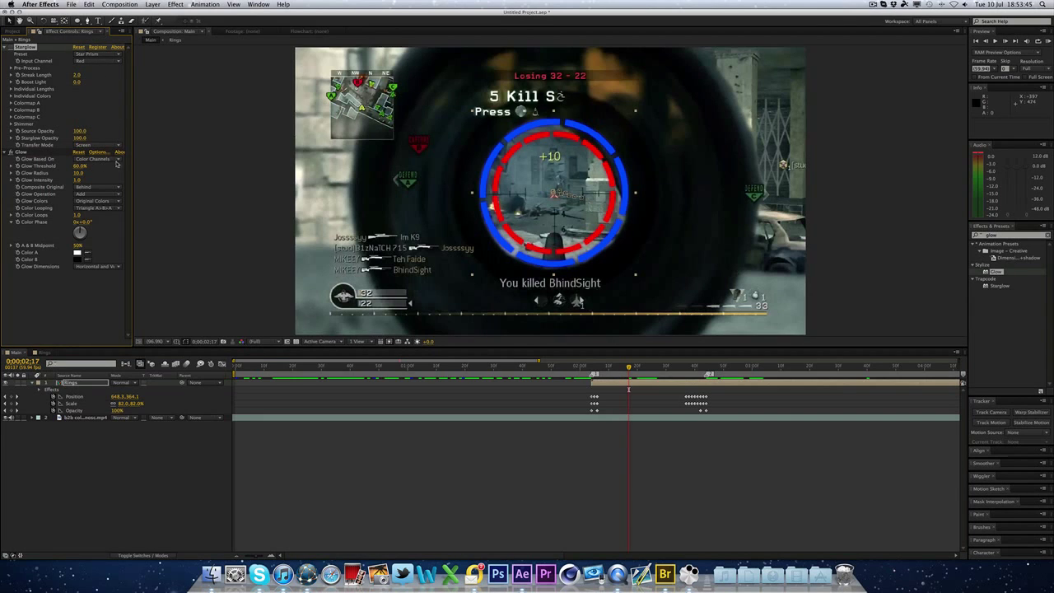
left_click_drag(79, 174, 117, 187)
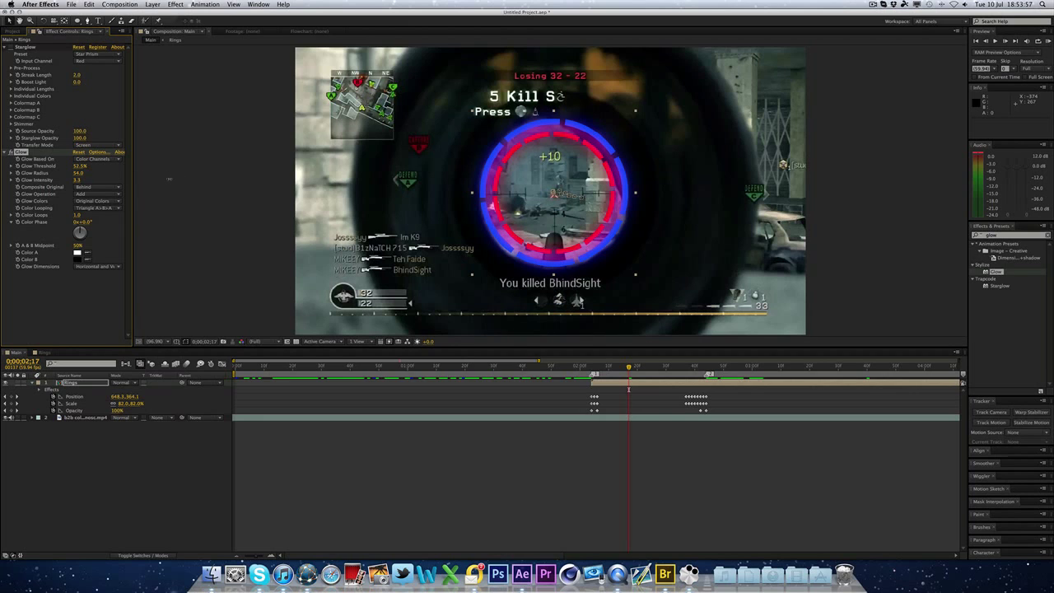
left_click(558, 481)
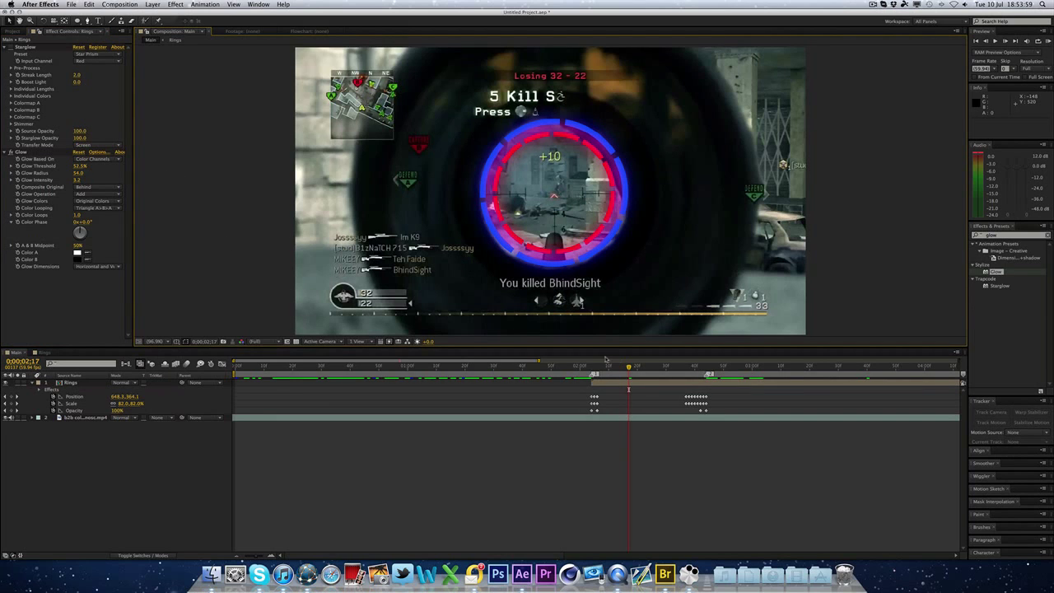
left_click_drag(593, 374, 594, 373)
key("1")
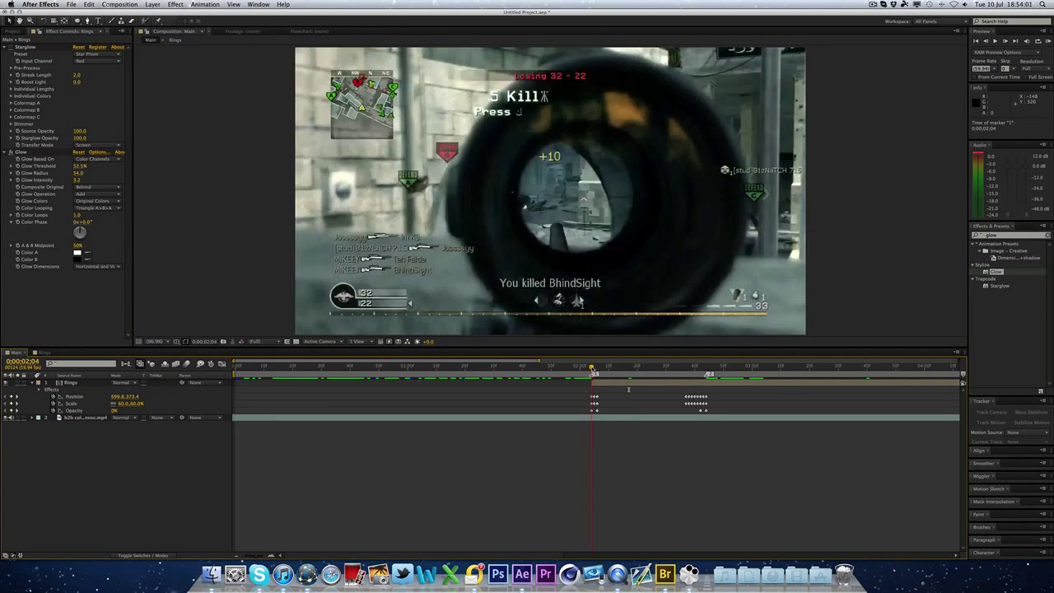
key("space")
Switch Glow off and Starglow on, and set both shape layers' stroke colour to white (FFFFFF) in the Rings composition.
left_click(12, 153)
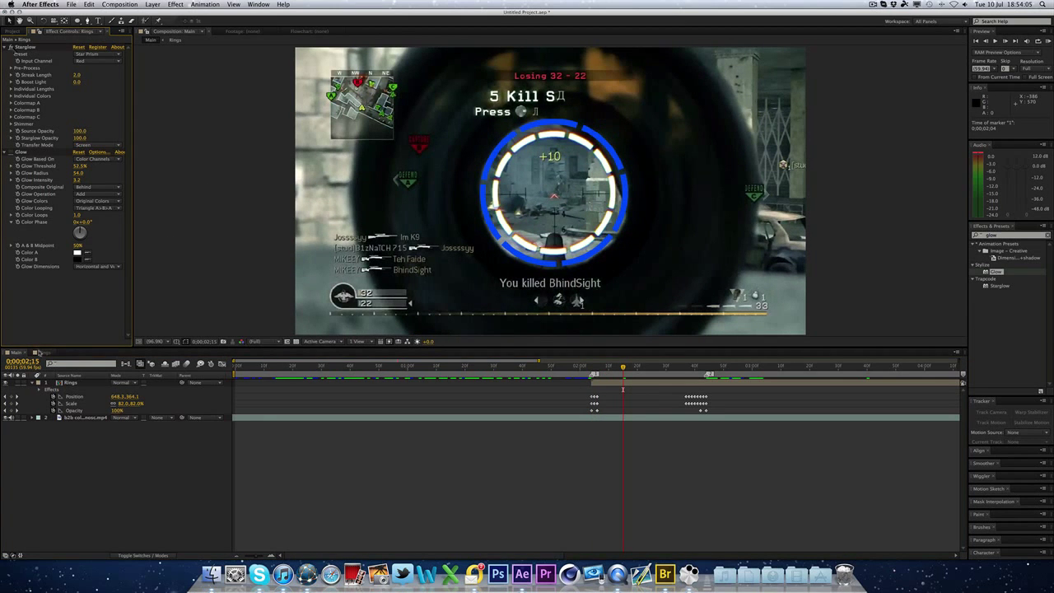
left_click(43, 352)
left_click(92, 383)
left_click(93, 396, "shift")
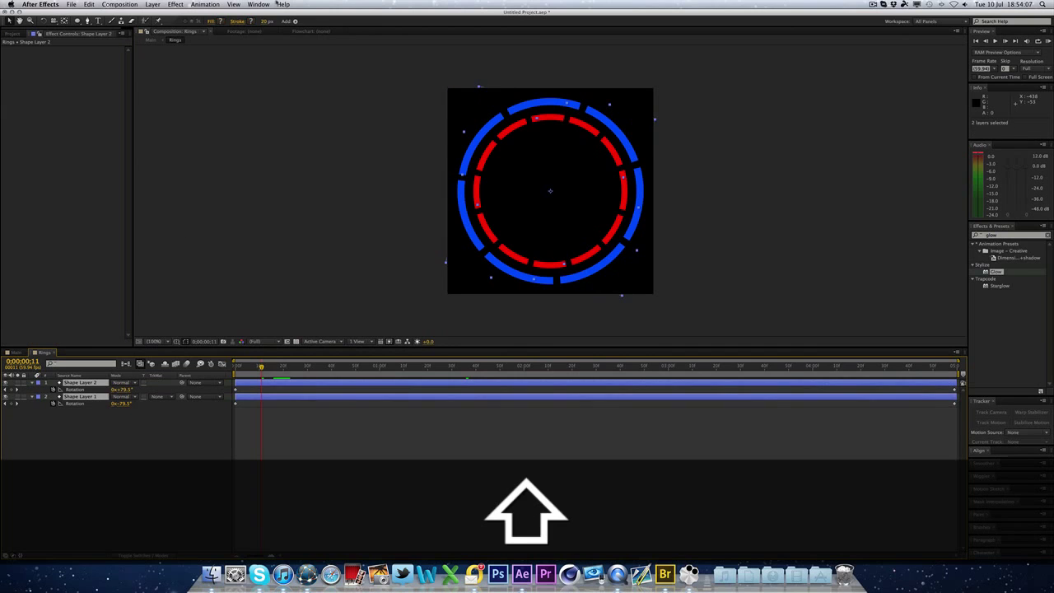
left_click(251, 22)
left_click(429, 238)
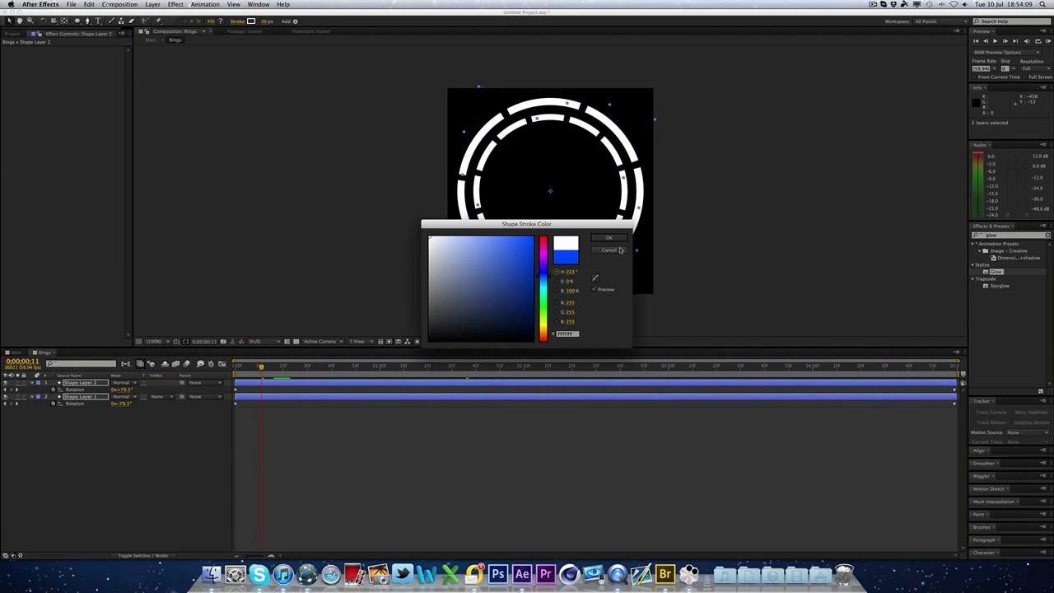
left_click(609, 237)
Move the start of the Main composition's work area to 0;00;01;29 and play a RAM preview.
left_click(15, 352)
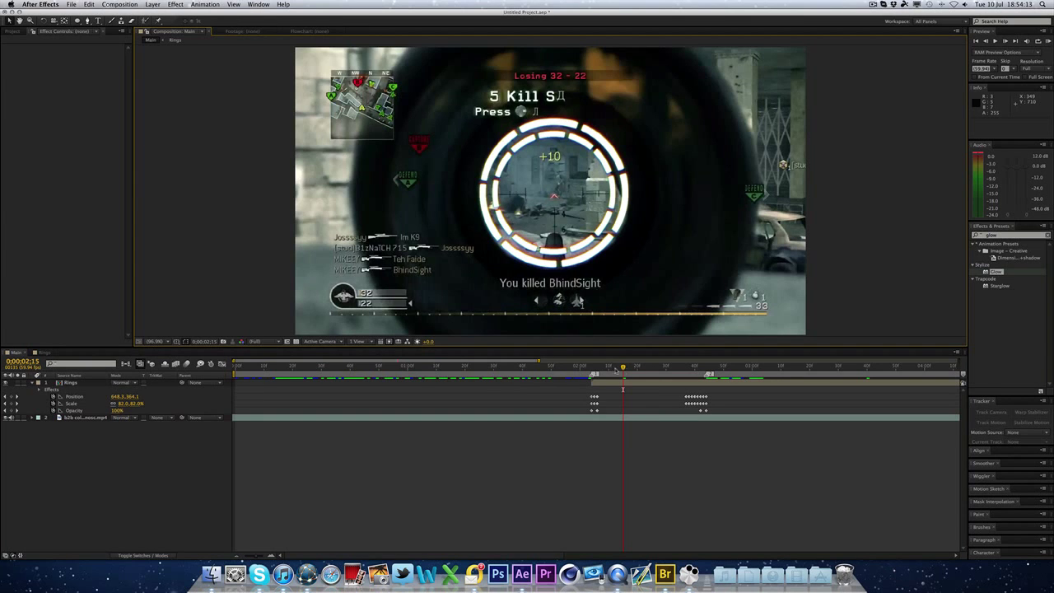
mouse_move(609, 368)
left_mouse_down()
mouse_move(589, 369)
mouse_move(709, 367)
mouse_move(608, 368)
left_mouse_up()
key("Page_Down")
key("Page_Down")
key("Page_Down")
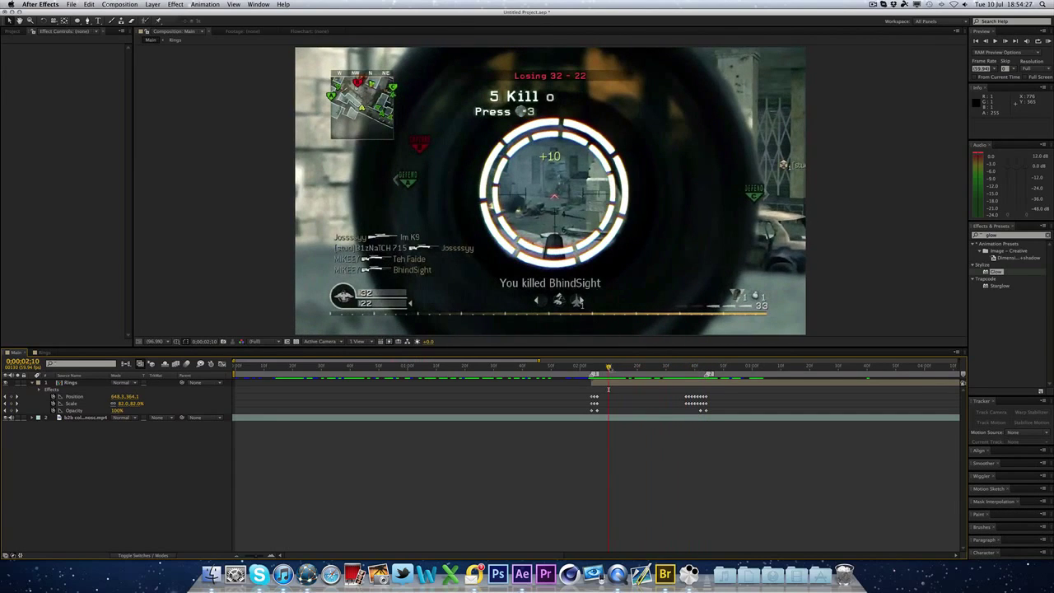
left_click_drag(233, 372, 491, 372)
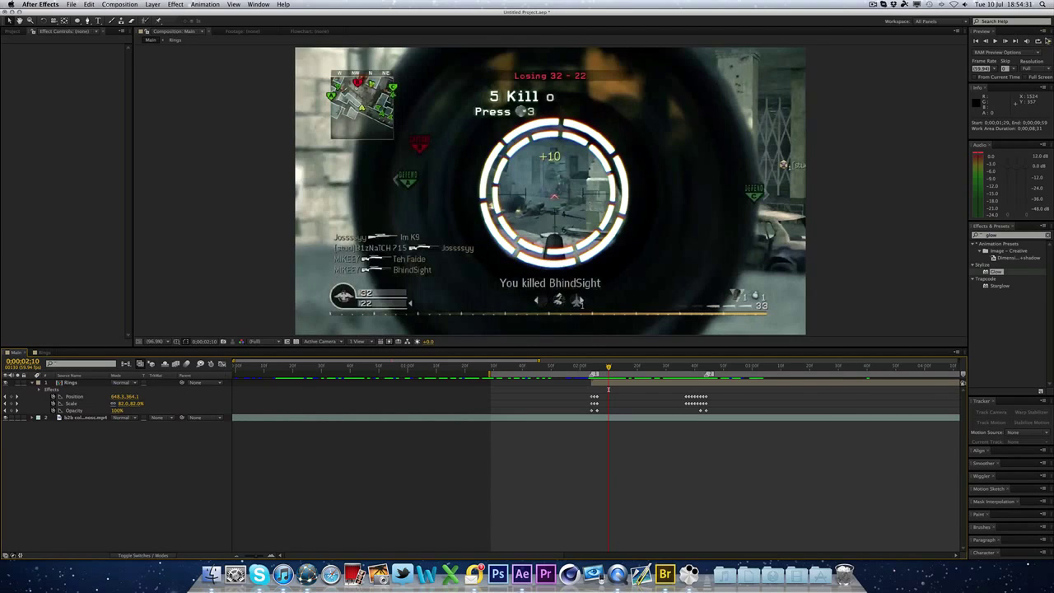
left_click(1048, 41)
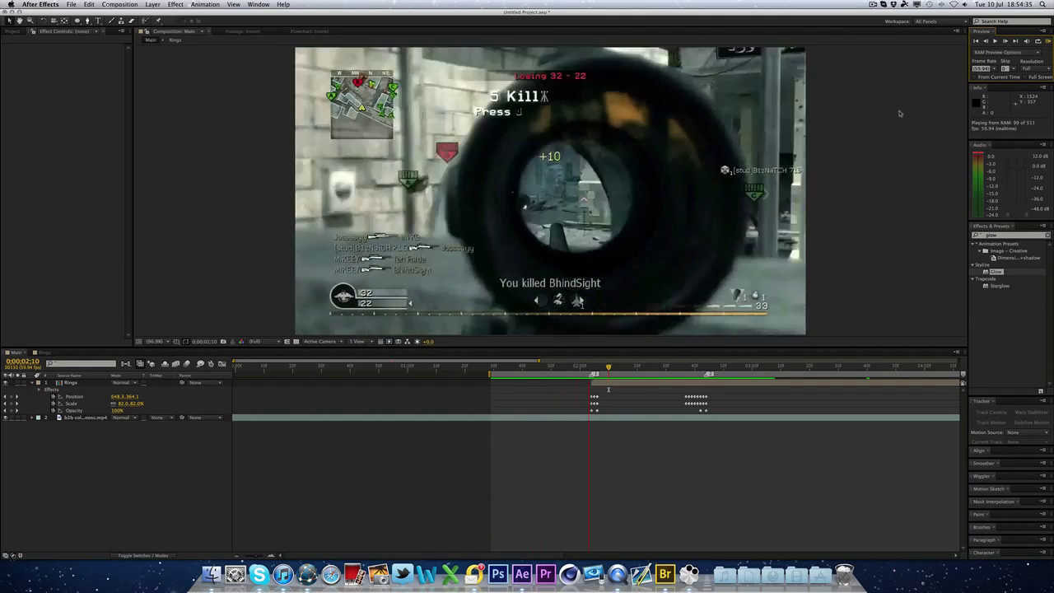
key("space")
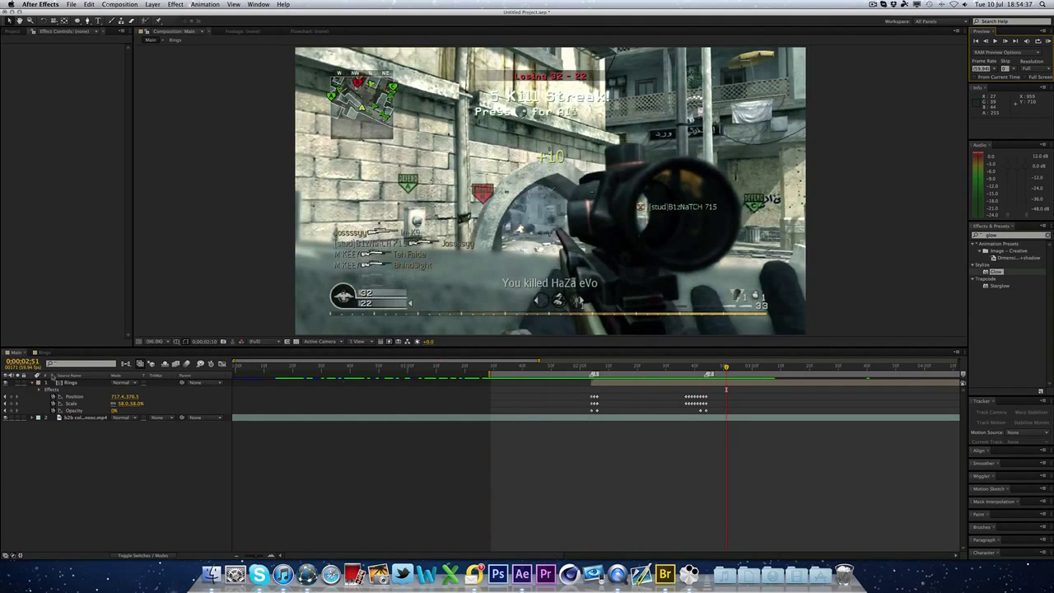
At 0;00;04;59 in the Rings composition, set Rotation to 4 turns for Shape Layer 2 and -4 for Shape Layer 1, and preview Main.
left_click(47, 353)
left_click_drag(938, 367, 1052, 371)
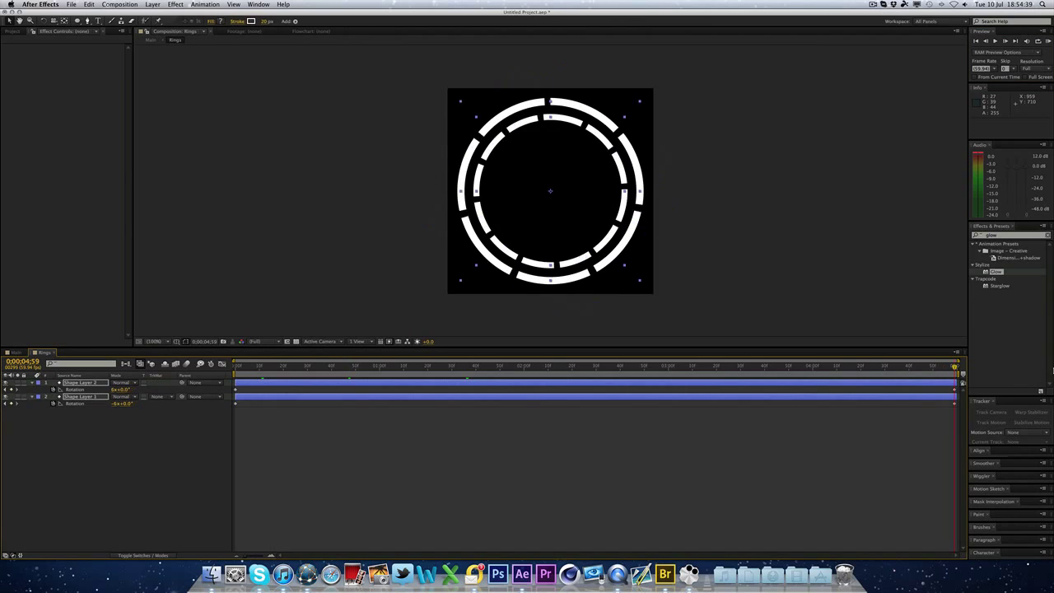
left_click(116, 390)
type("4")
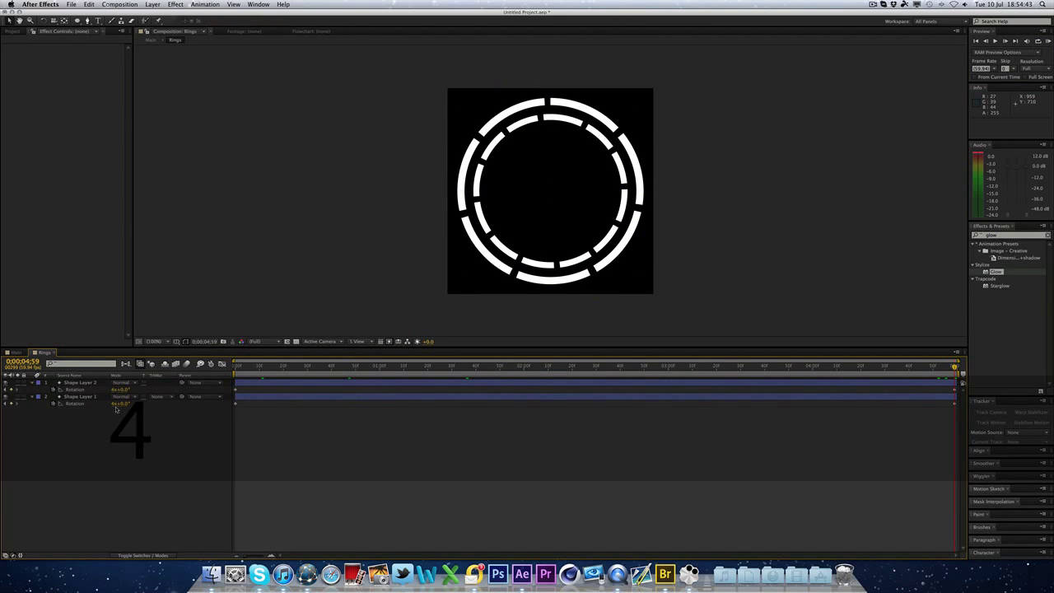
left_click(117, 404)
type("-4")
key("Return")
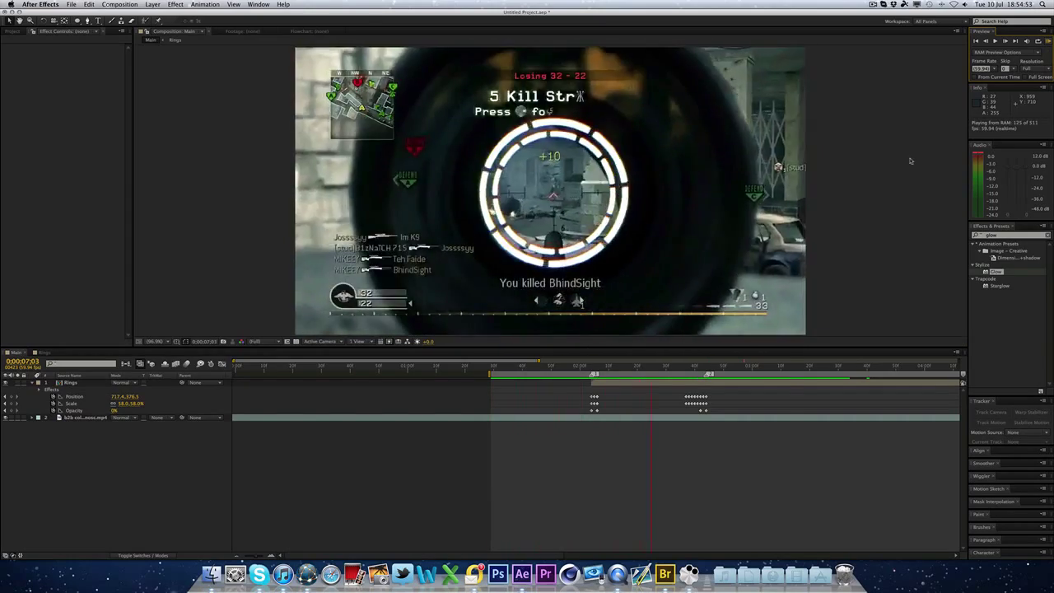
key("space")
Turn on motion blur for the Rings layer and enable it for the Main composition.
left_click(639, 367)
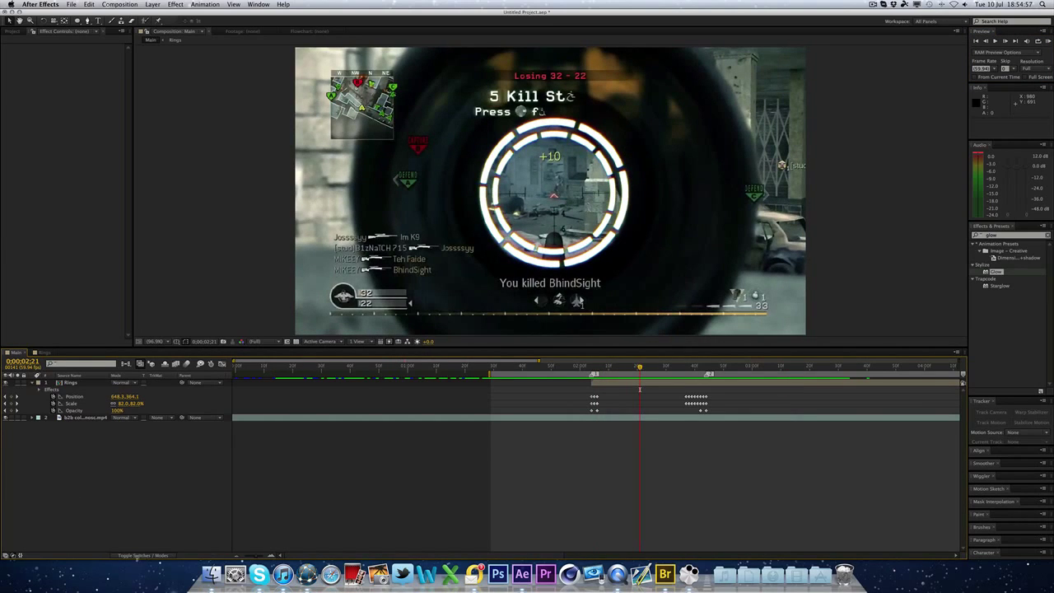
left_click(158, 556)
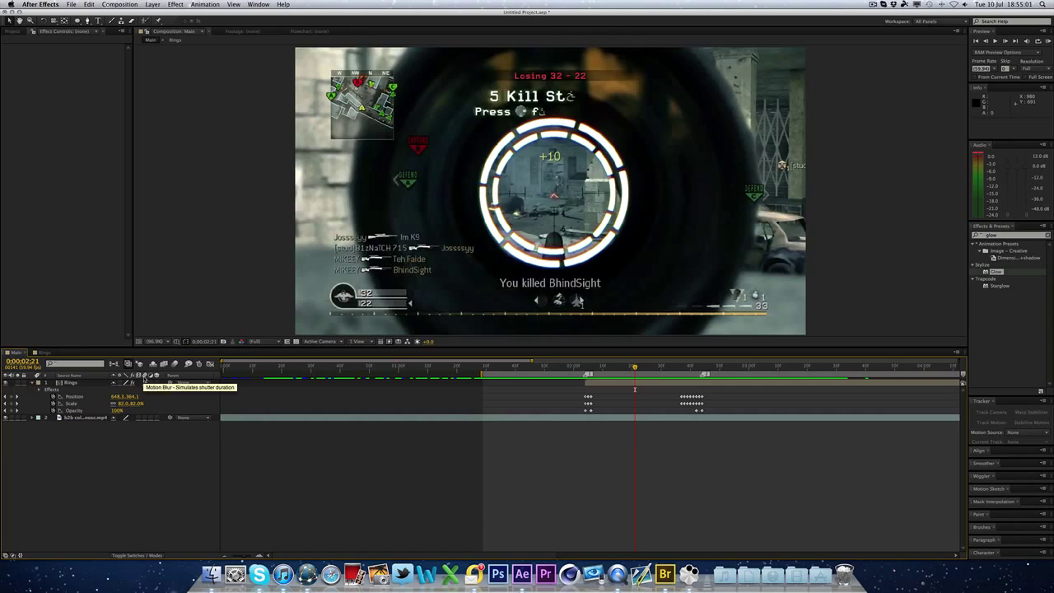
left_click(145, 382)
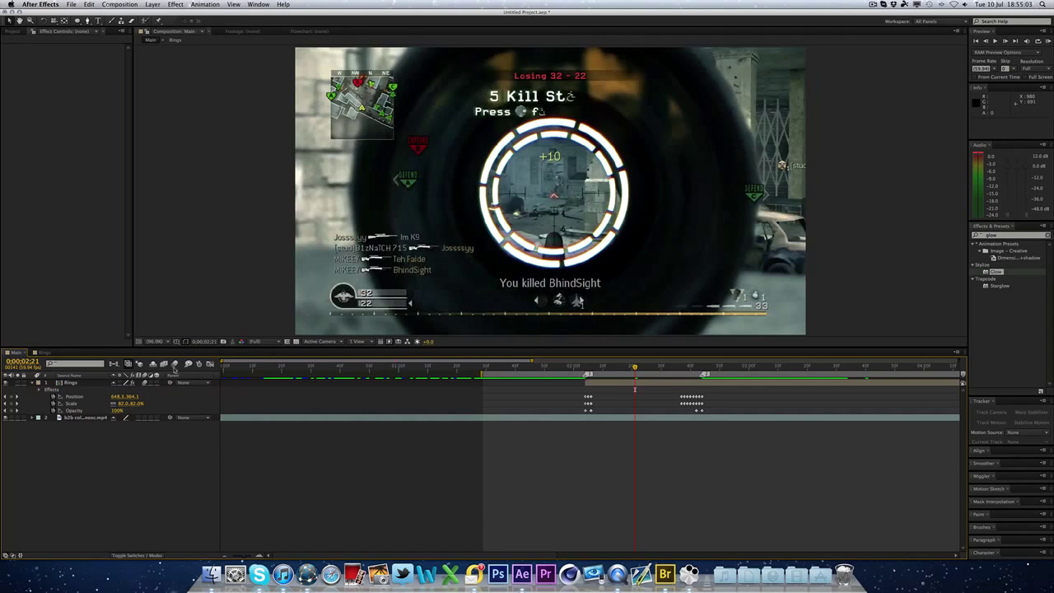
left_click(174, 364)
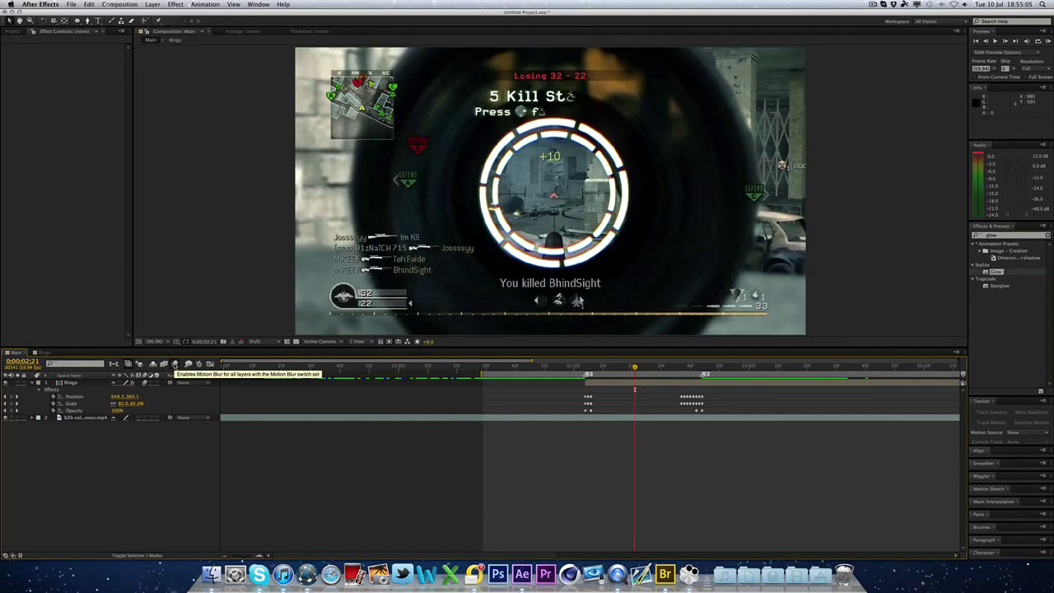
Play a RAM preview of the motion-blurred rings and inspect the frame at 0;00;02;23.
left_click(1048, 40)
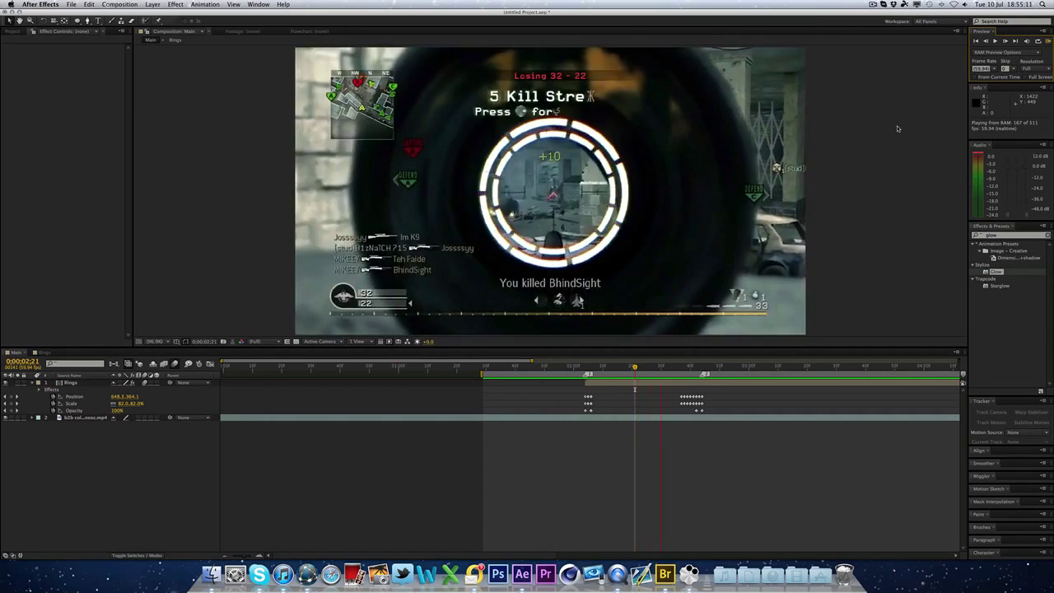
key("space")
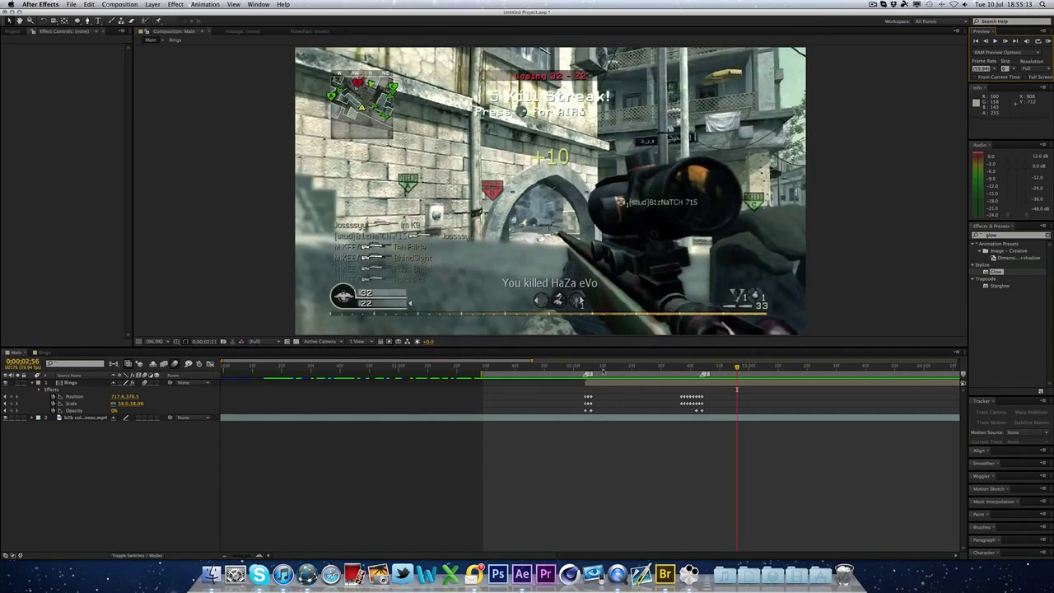
left_click(631, 370)
left_click_drag(633, 371, 641, 370)
left_click(889, 256)
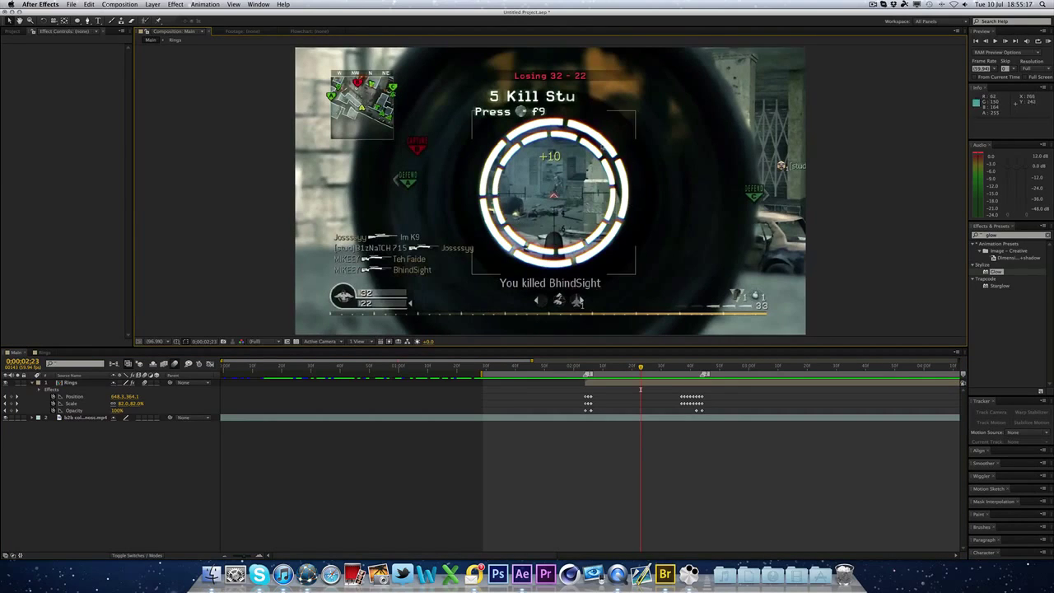